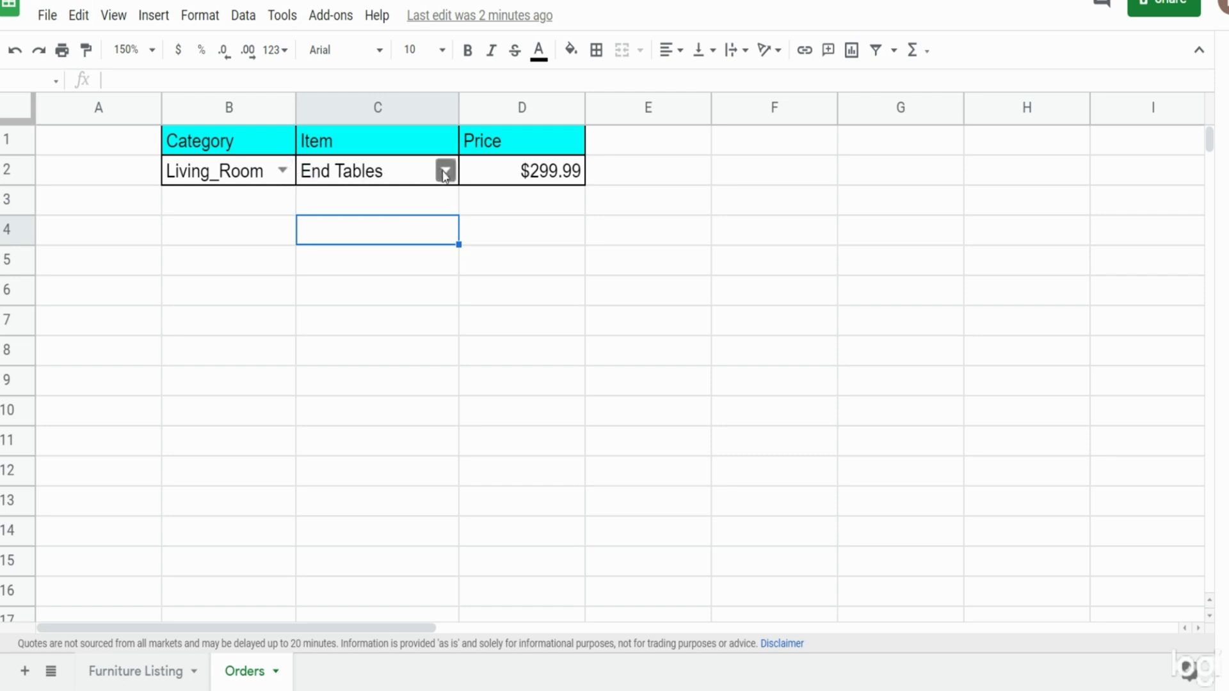
Choose Recliner as the item for the Living_Room category in C2 and view the price formula in D2.
click(360, 172)
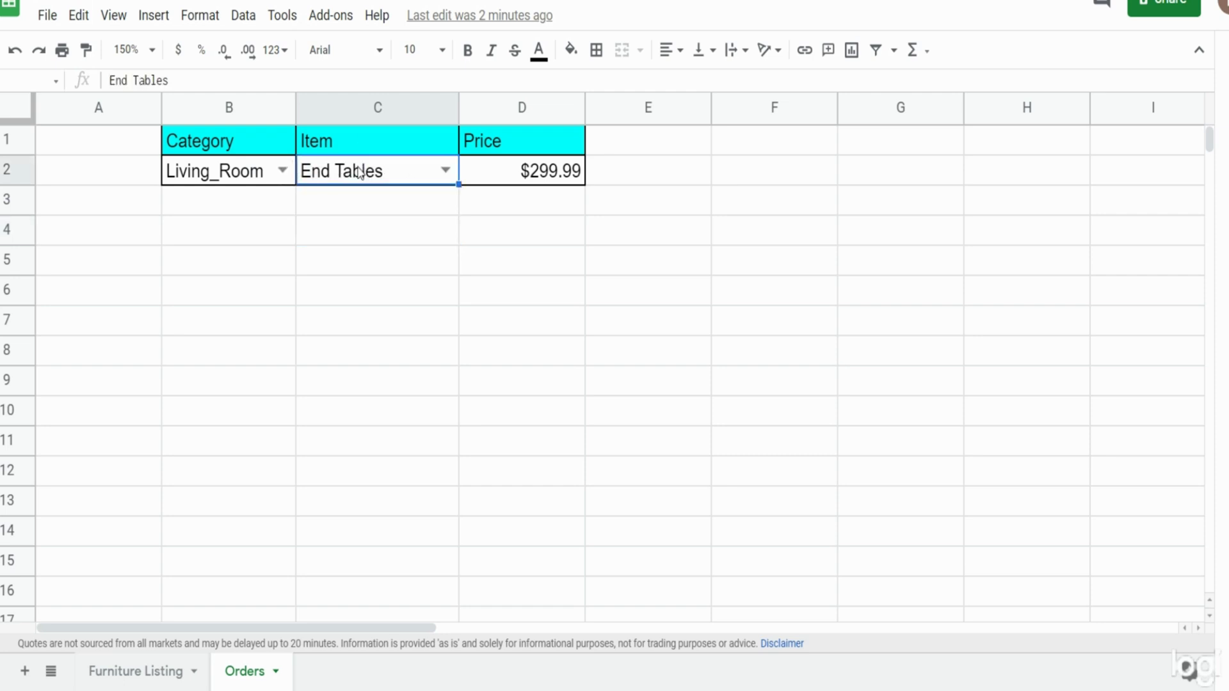
click(256, 179)
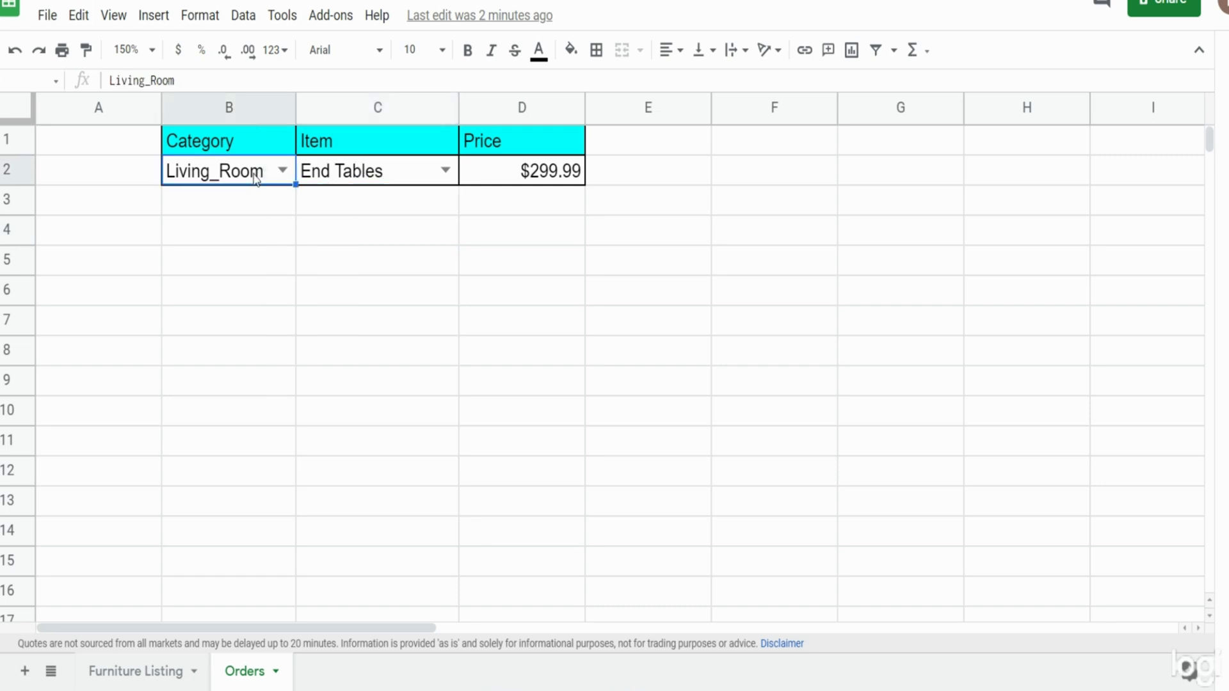
click(410, 179)
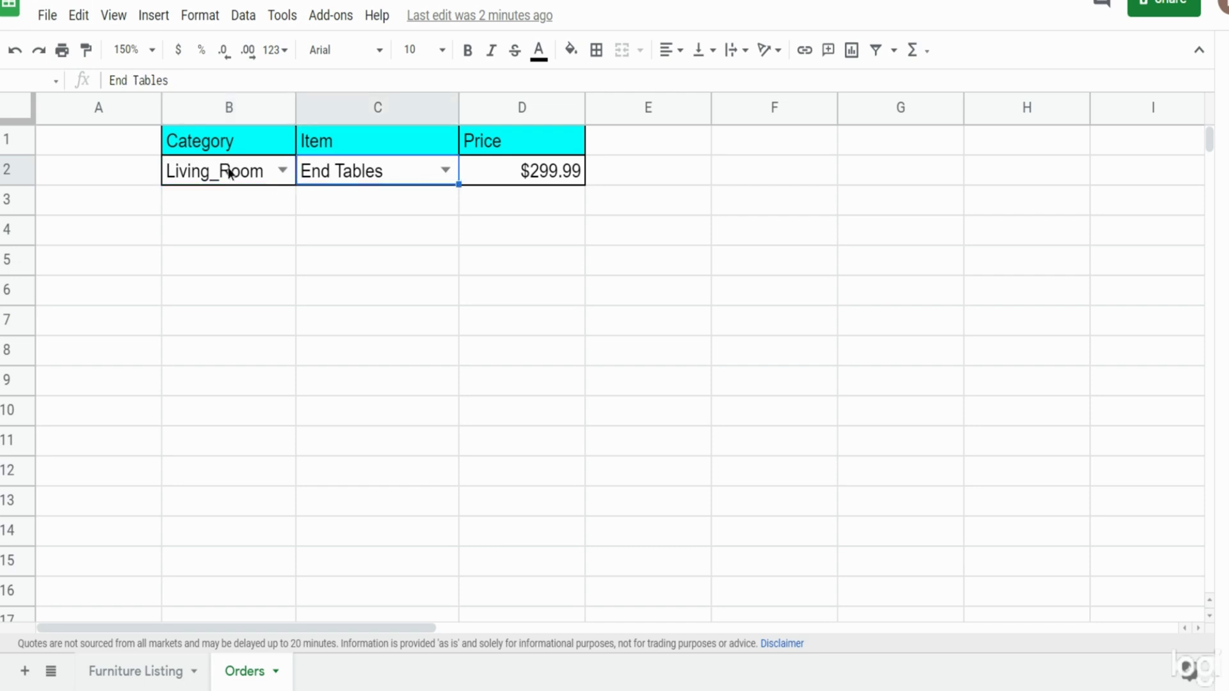
click(230, 175)
click(392, 167)
click(445, 170)
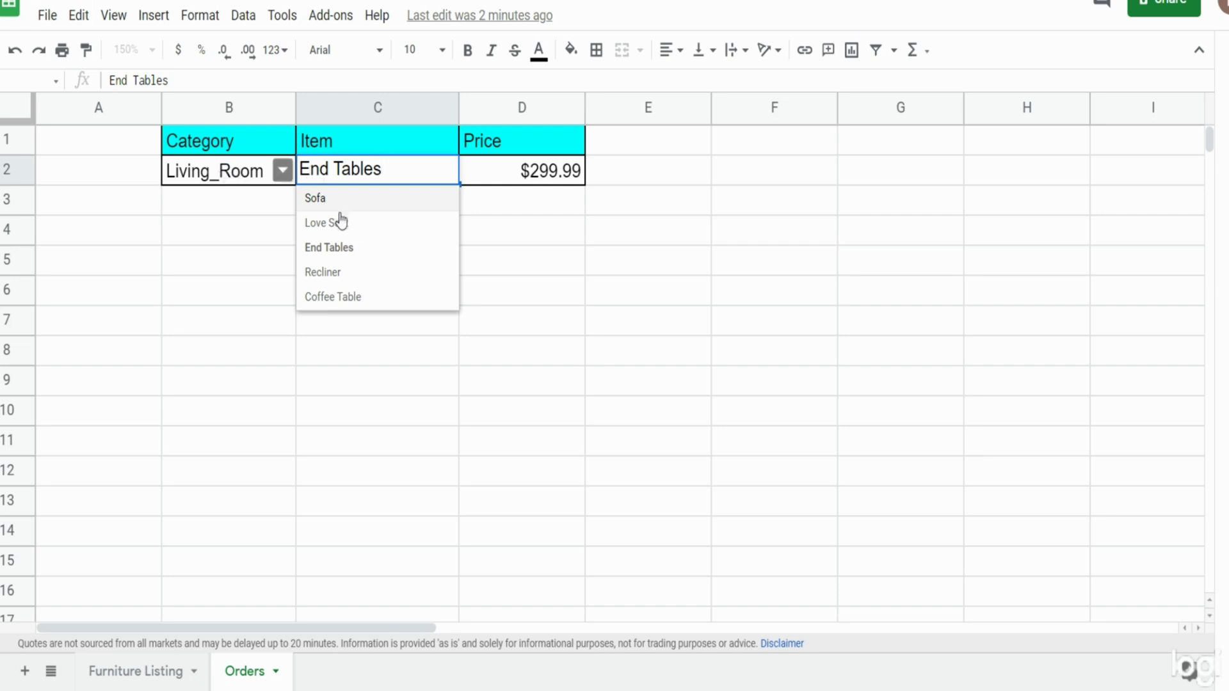
click(338, 274)
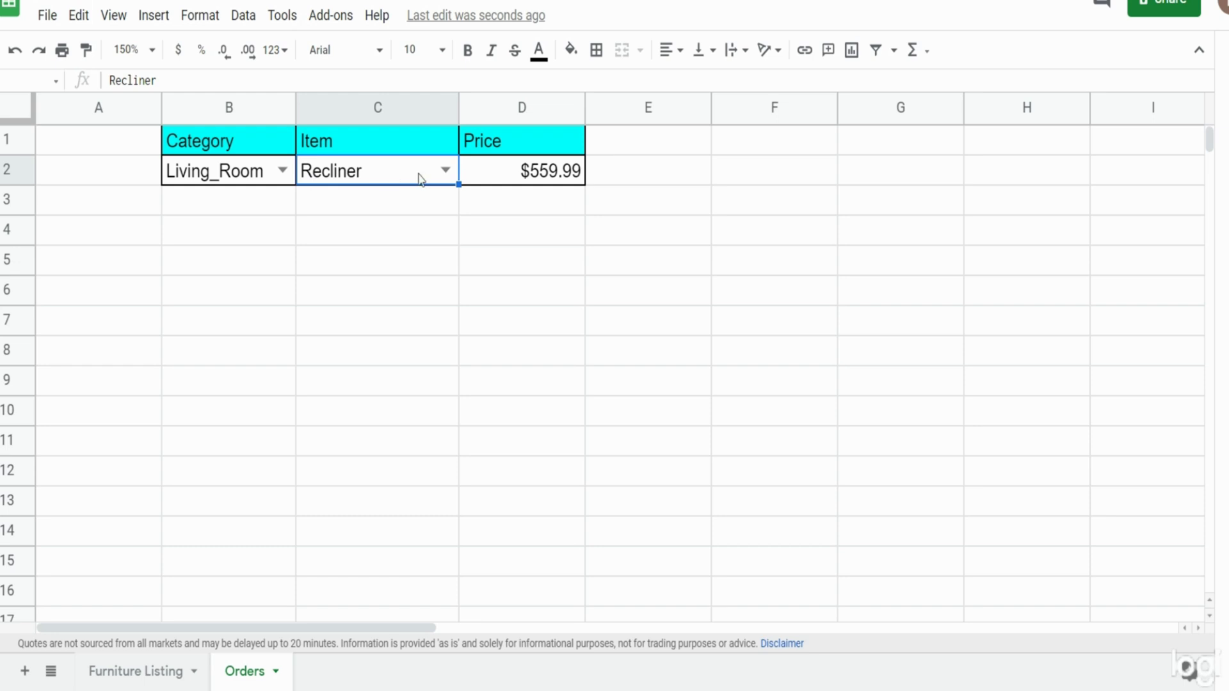
click(558, 177)
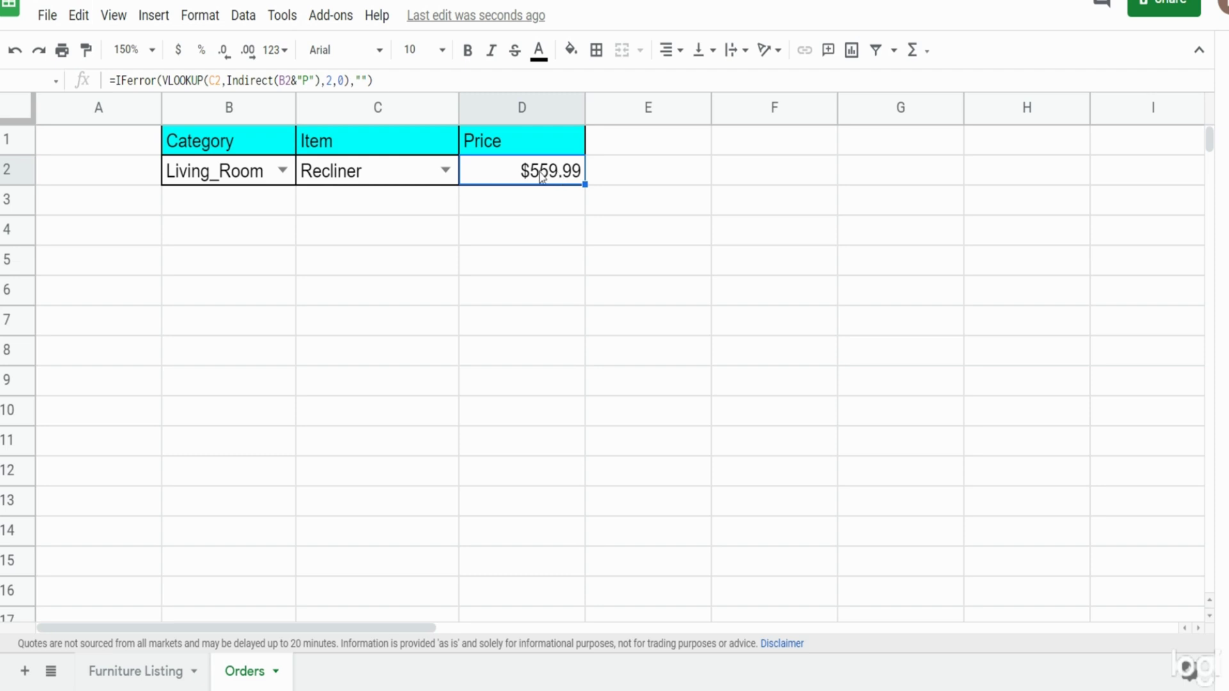
Set the category in B2 to Office and the item in C2 to File Cabinet.
click(286, 169)
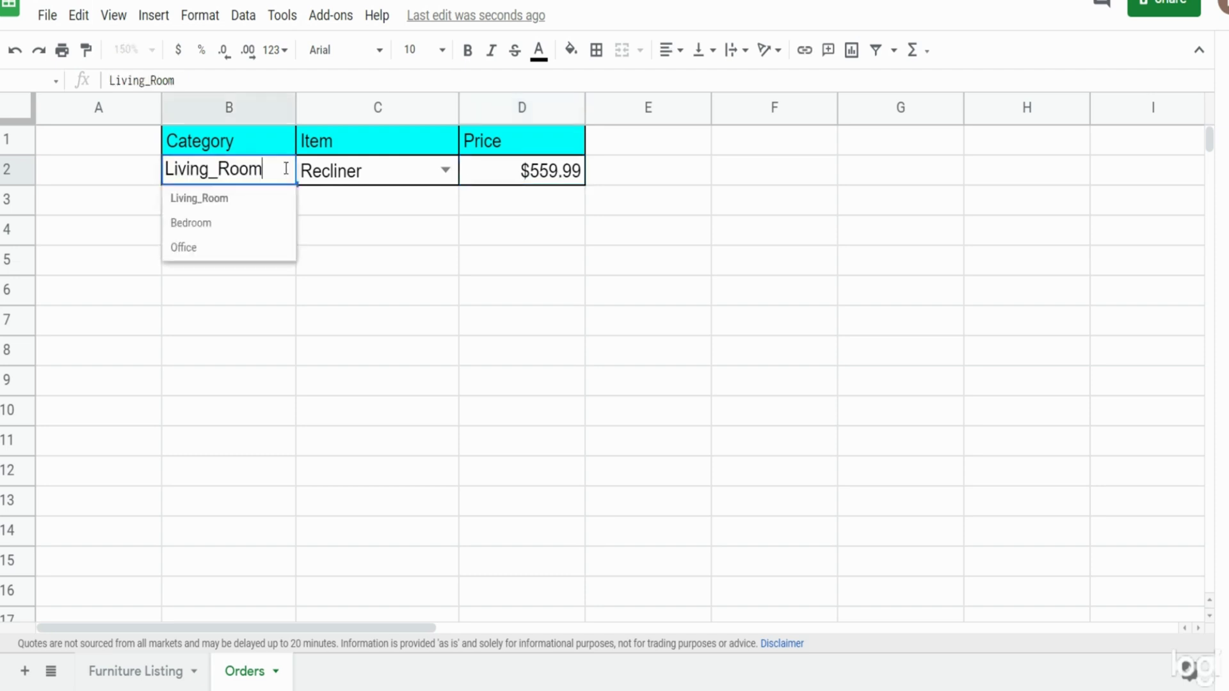
click(205, 250)
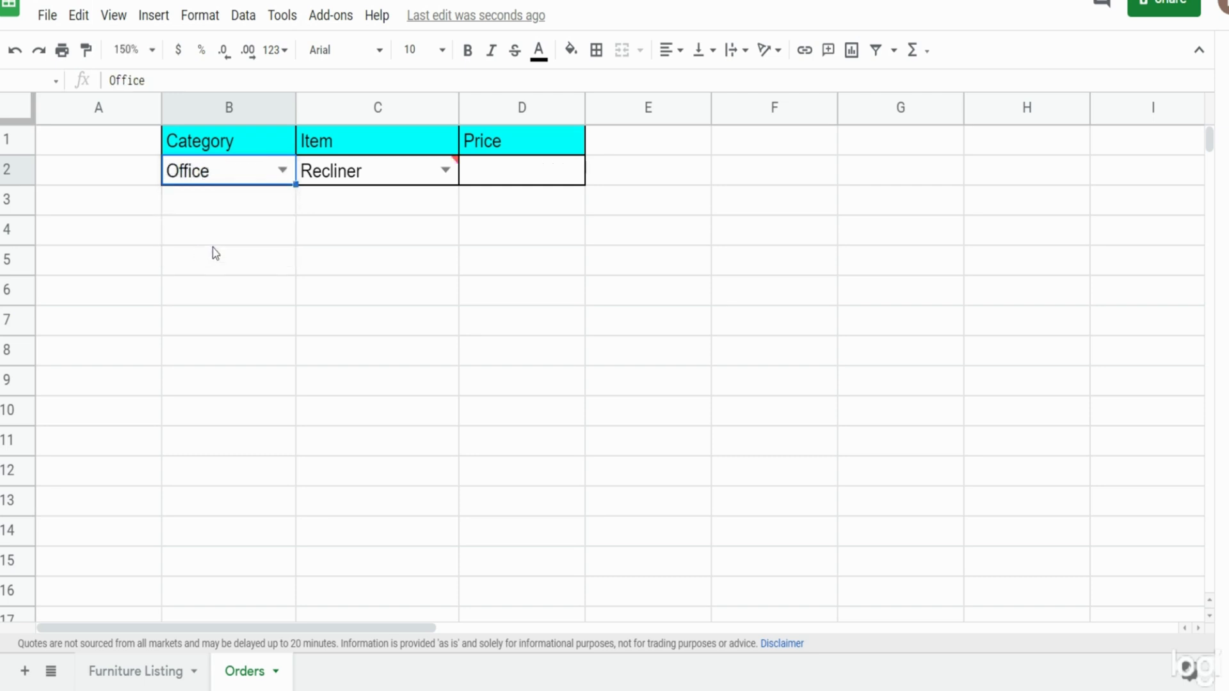
click(444, 173)
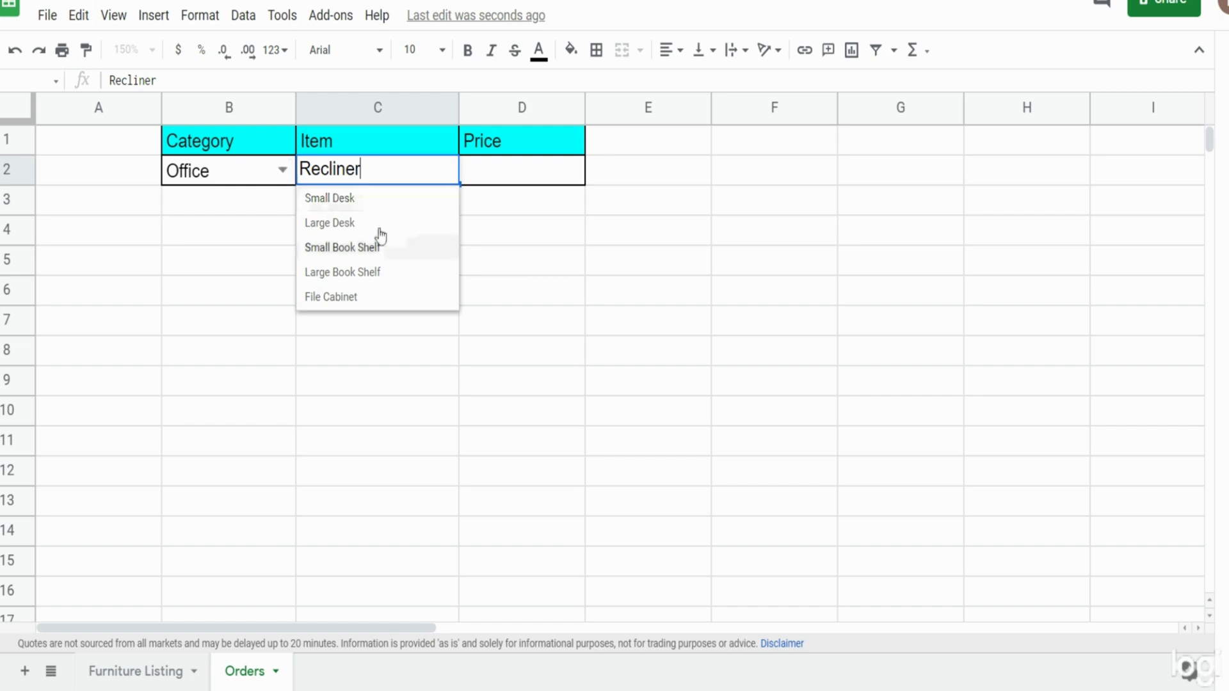
click(357, 298)
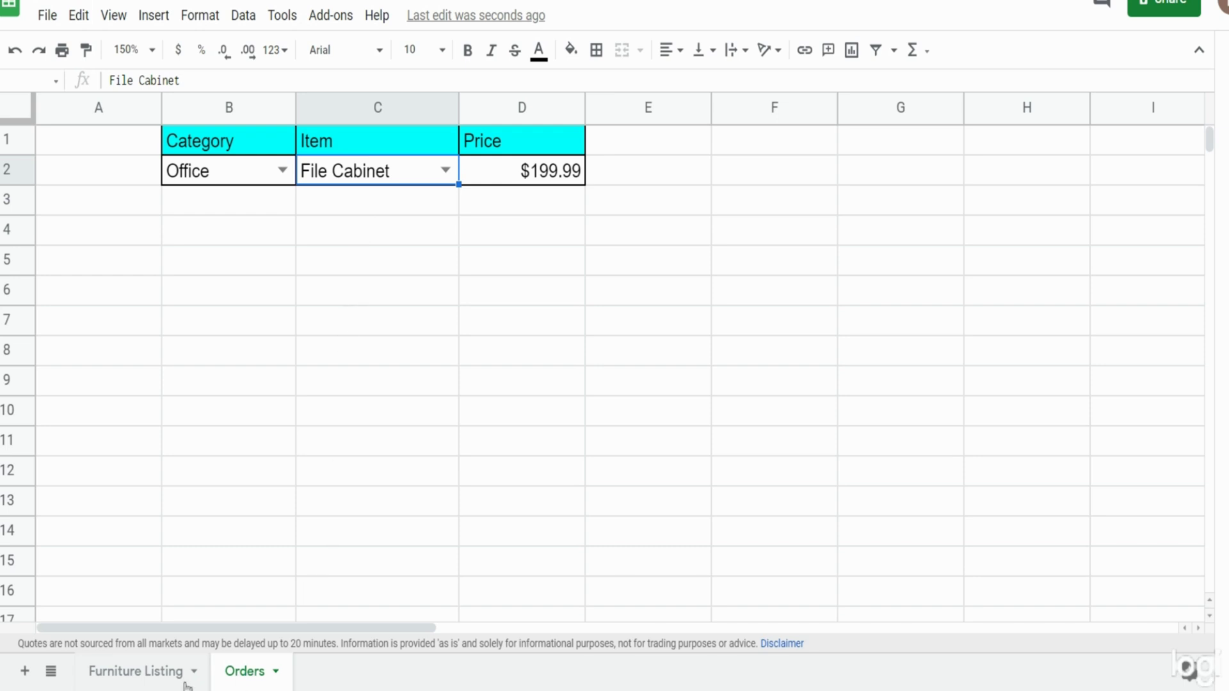
Review the Living_Room, Bedroom and Office category headers on the Furniture Listing sheet.
click(146, 683)
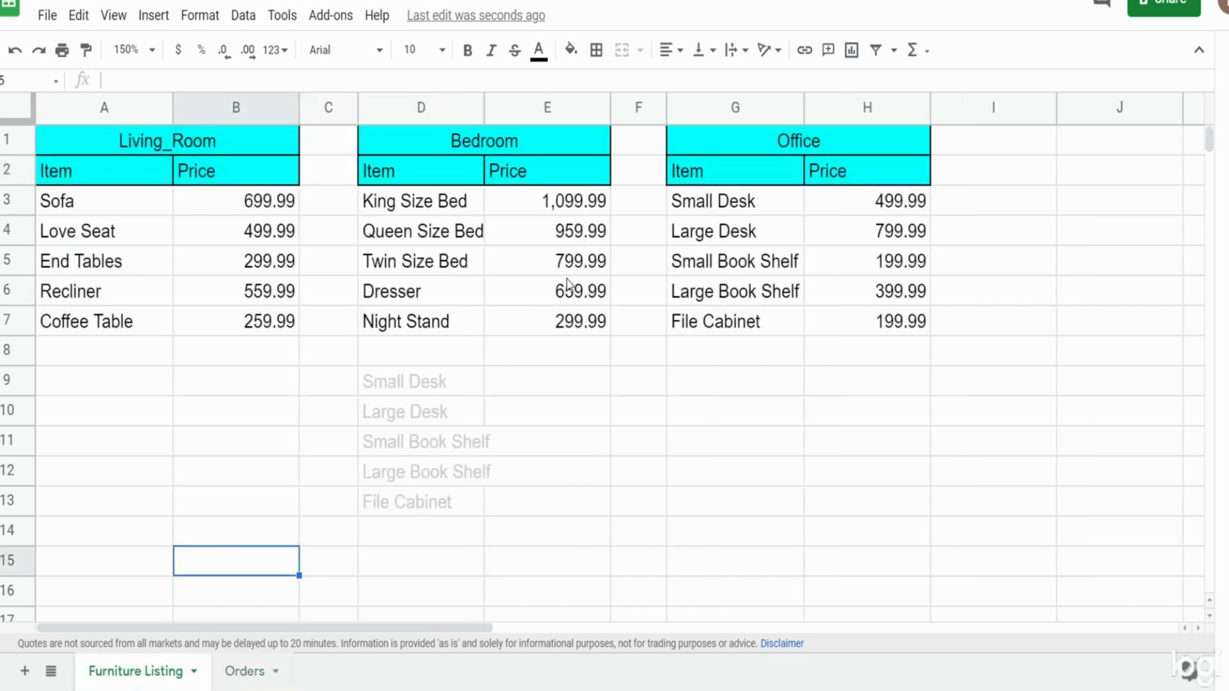
click(141, 147)
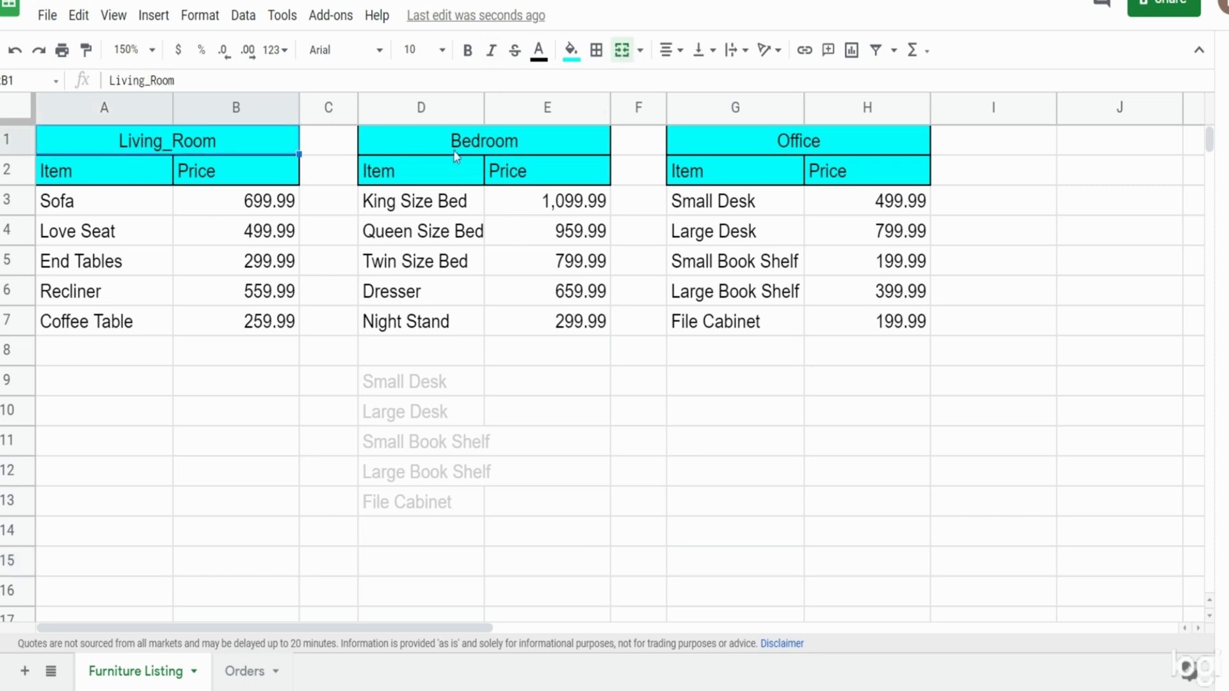
click(501, 148)
click(805, 149)
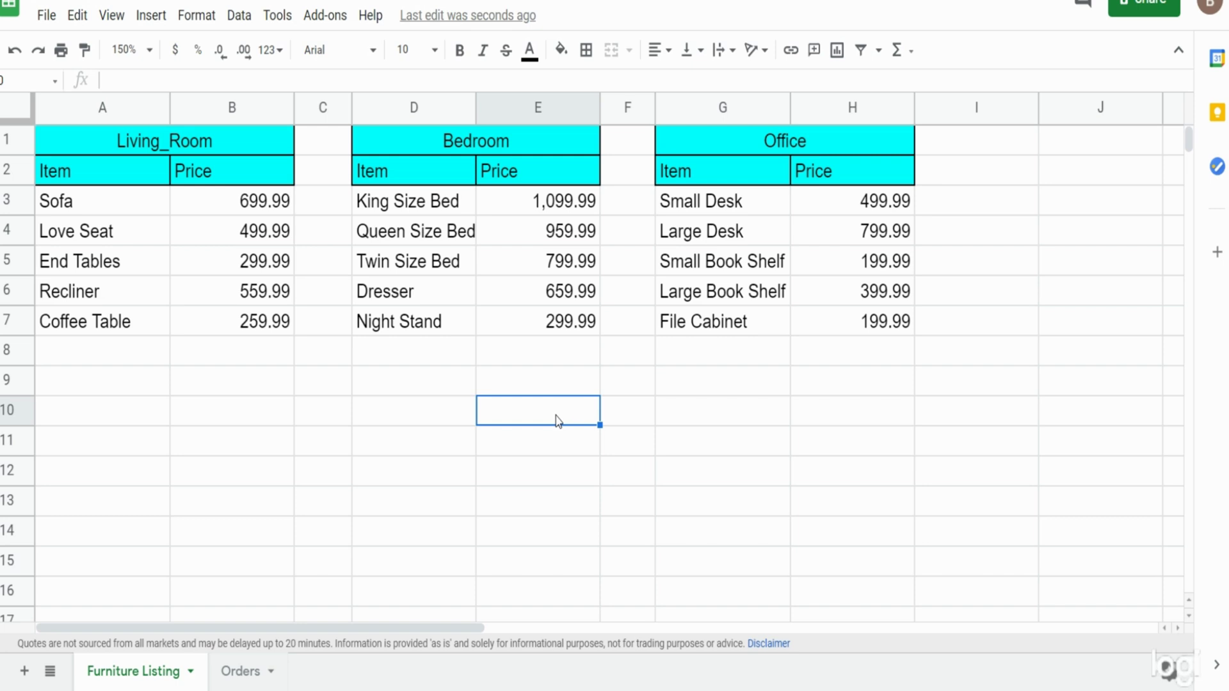
On the Orders sheet, remove the data validation from B2:C2 and clear the contents of B2:D2.
click(237, 676)
click(241, 228)
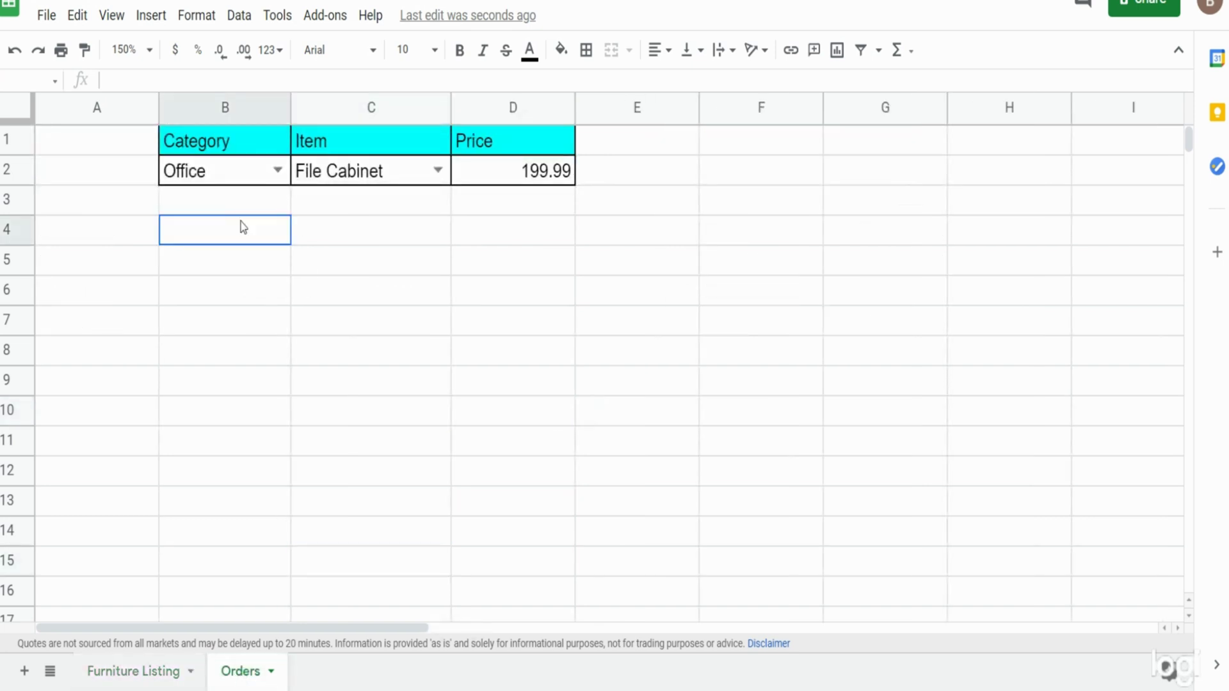
drag(242, 182, 396, 178)
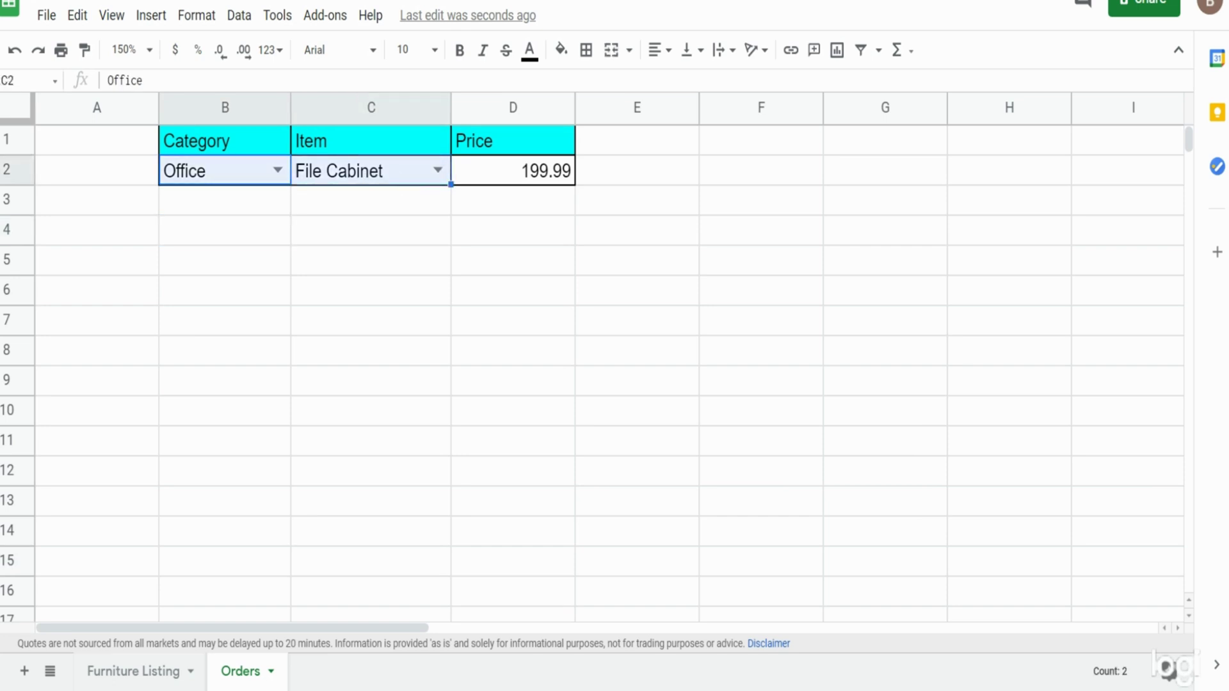
click(248, 24)
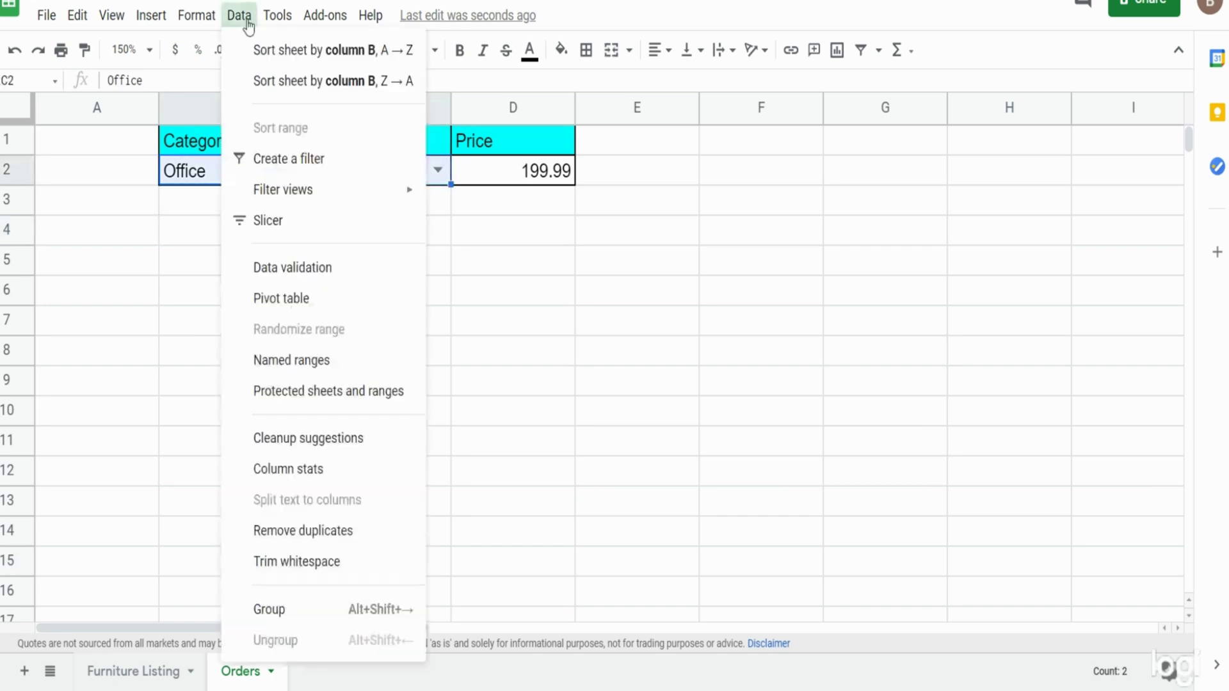
click(313, 270)
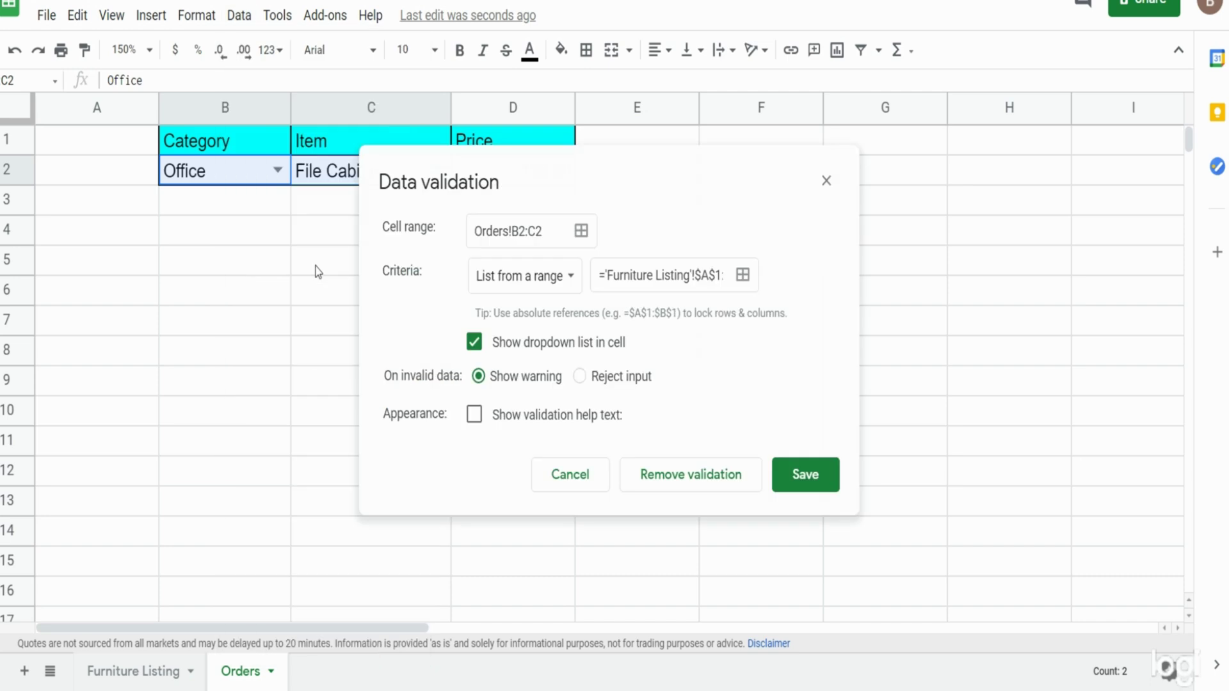
click(687, 477)
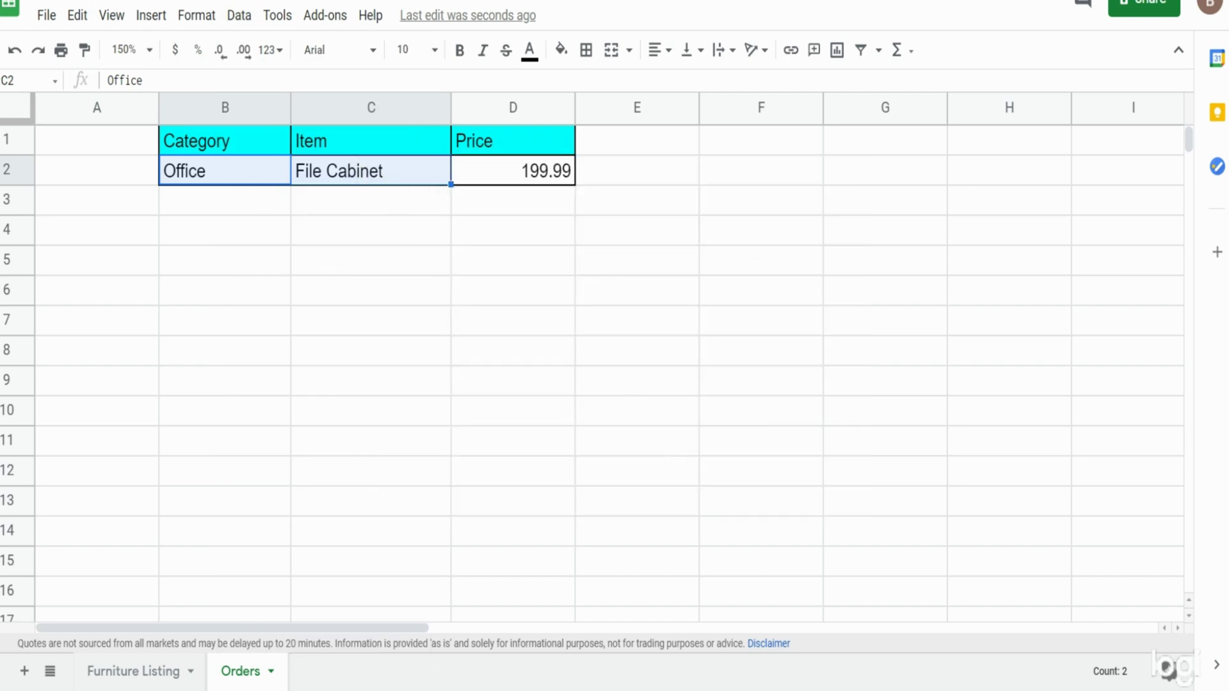
drag(247, 179, 510, 184)
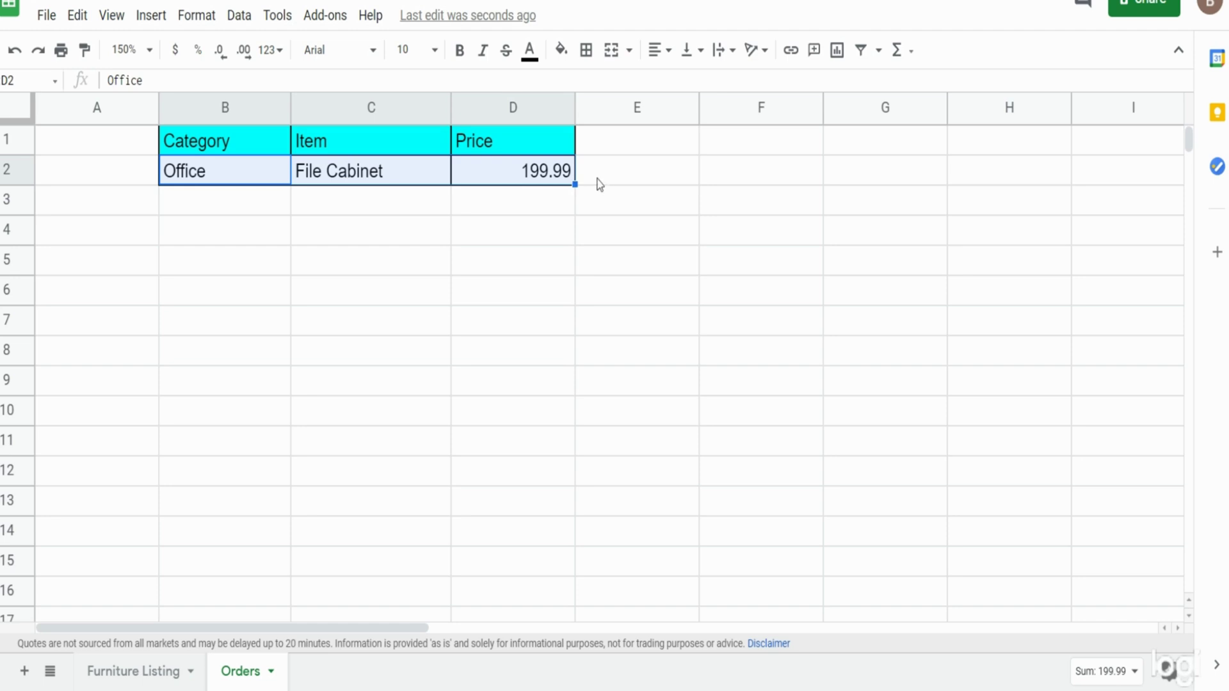
key(Delete)
Add a list-from-a-range data validation to Orders cell B2, using the category headers in 'Furniture Listing'!A1:H1.
click(233, 180)
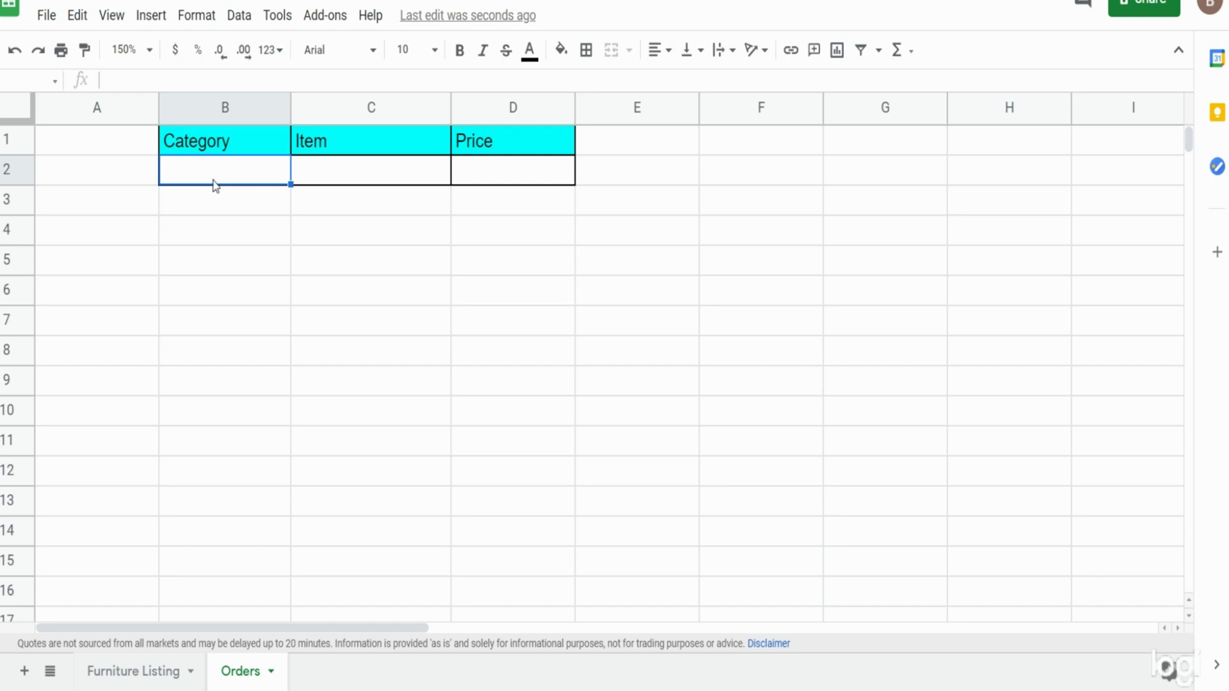
click(239, 16)
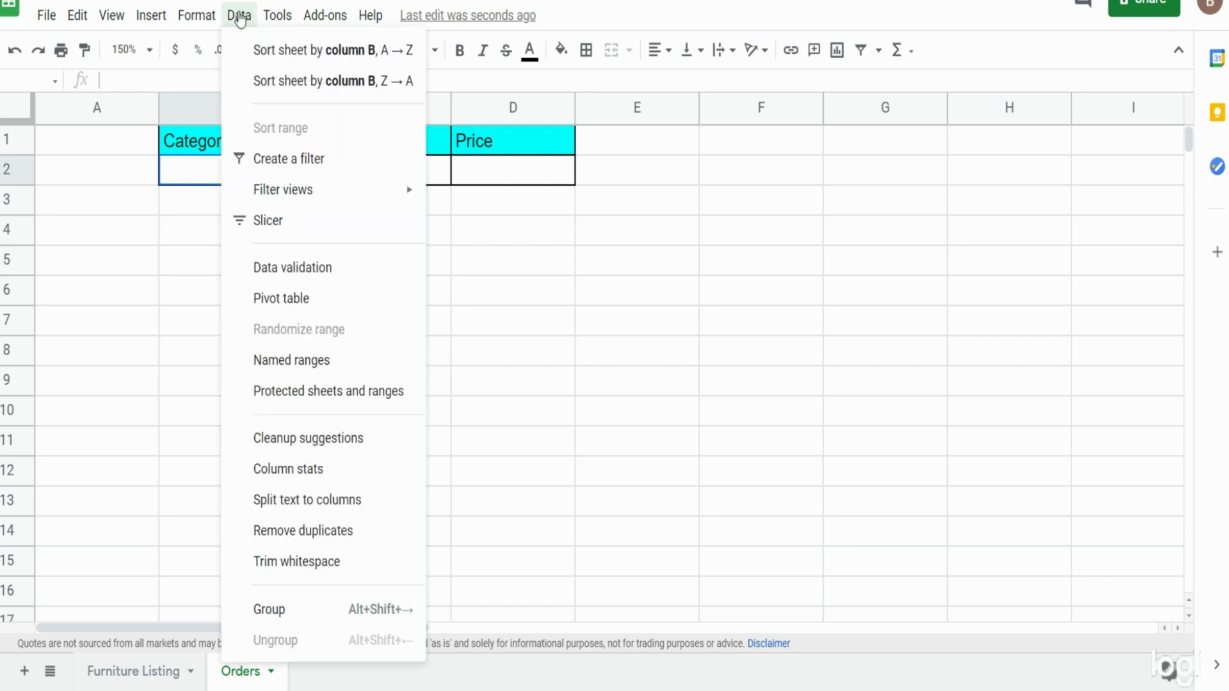
click(298, 272)
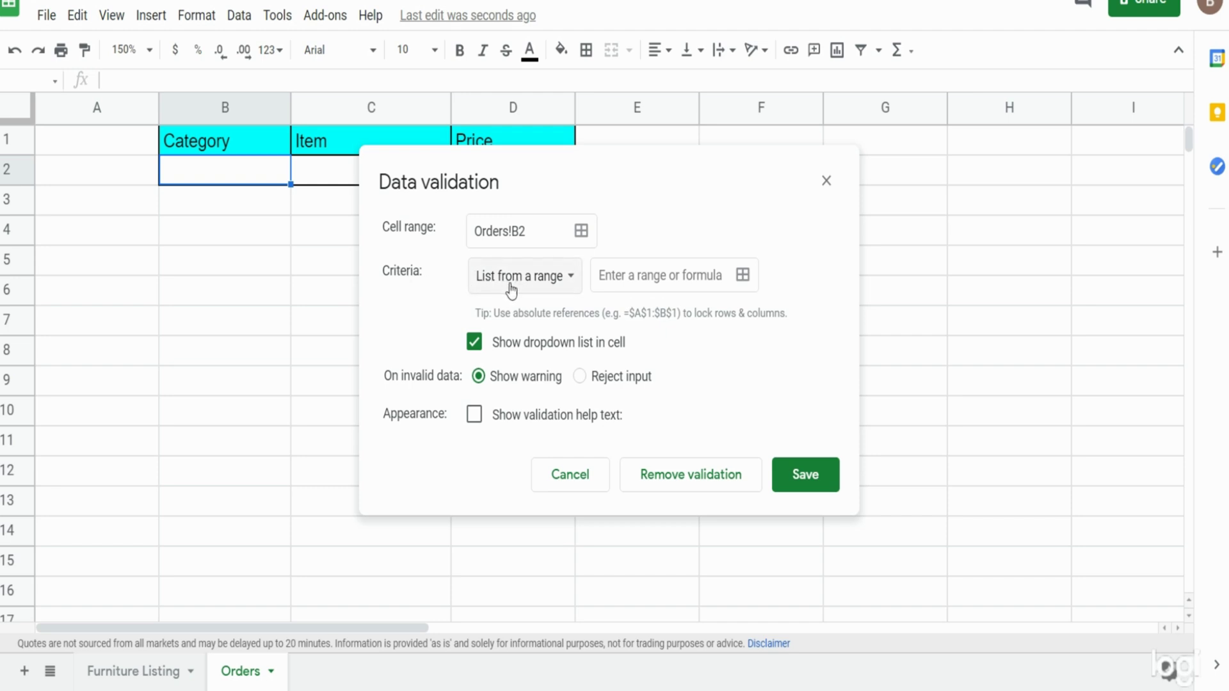
click(743, 276)
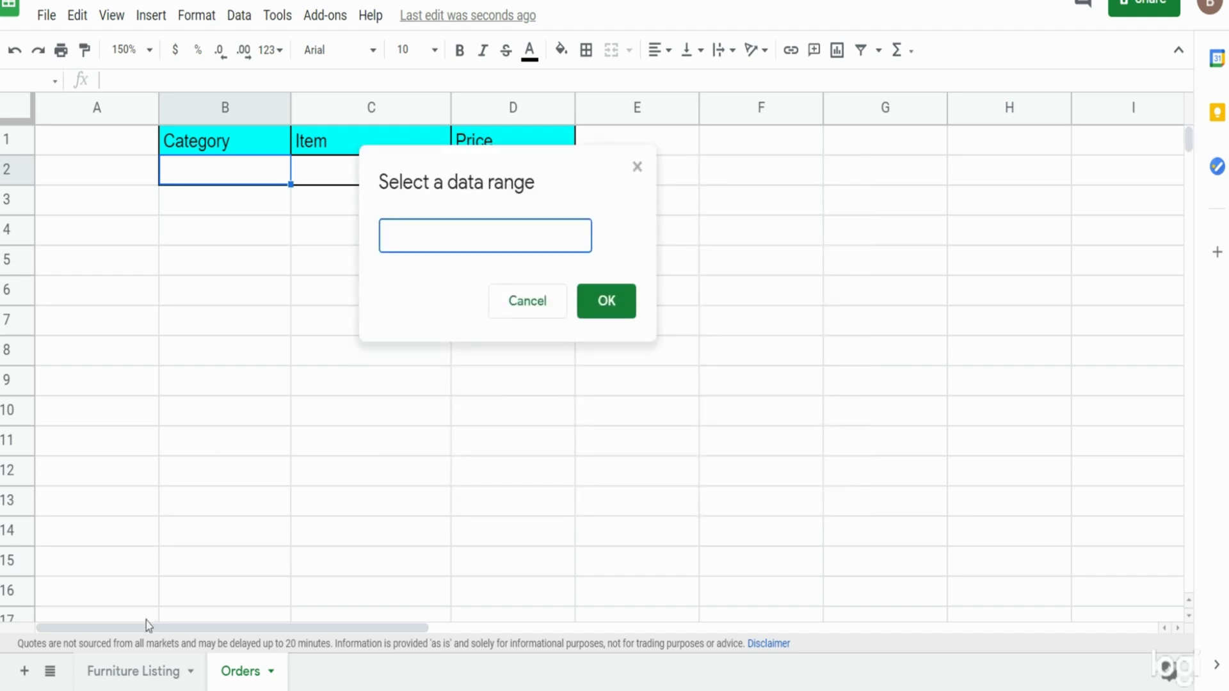
click(136, 676)
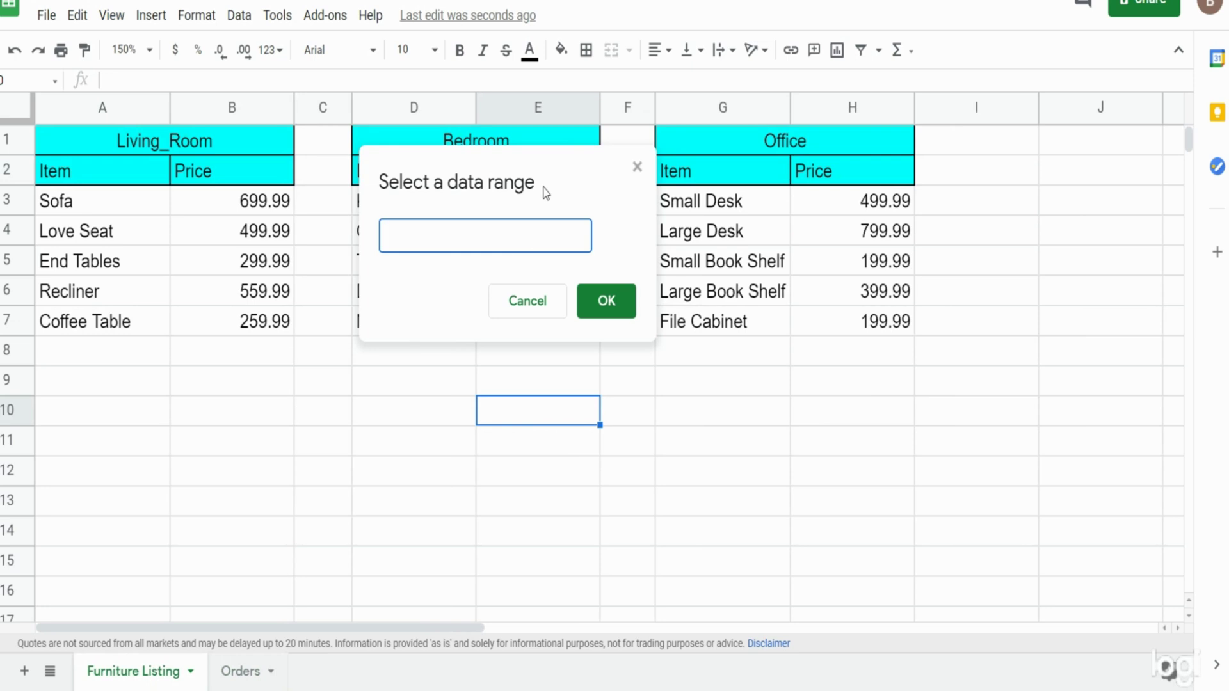
drag(539, 160, 475, 348)
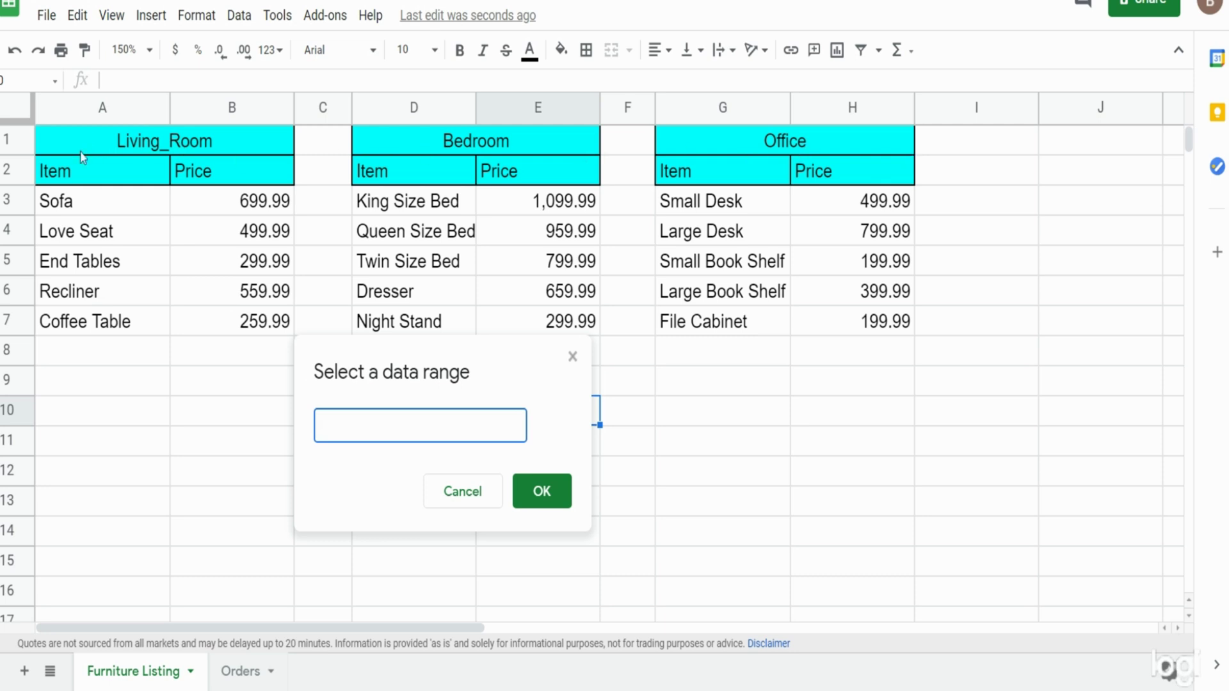
drag(75, 135, 842, 137)
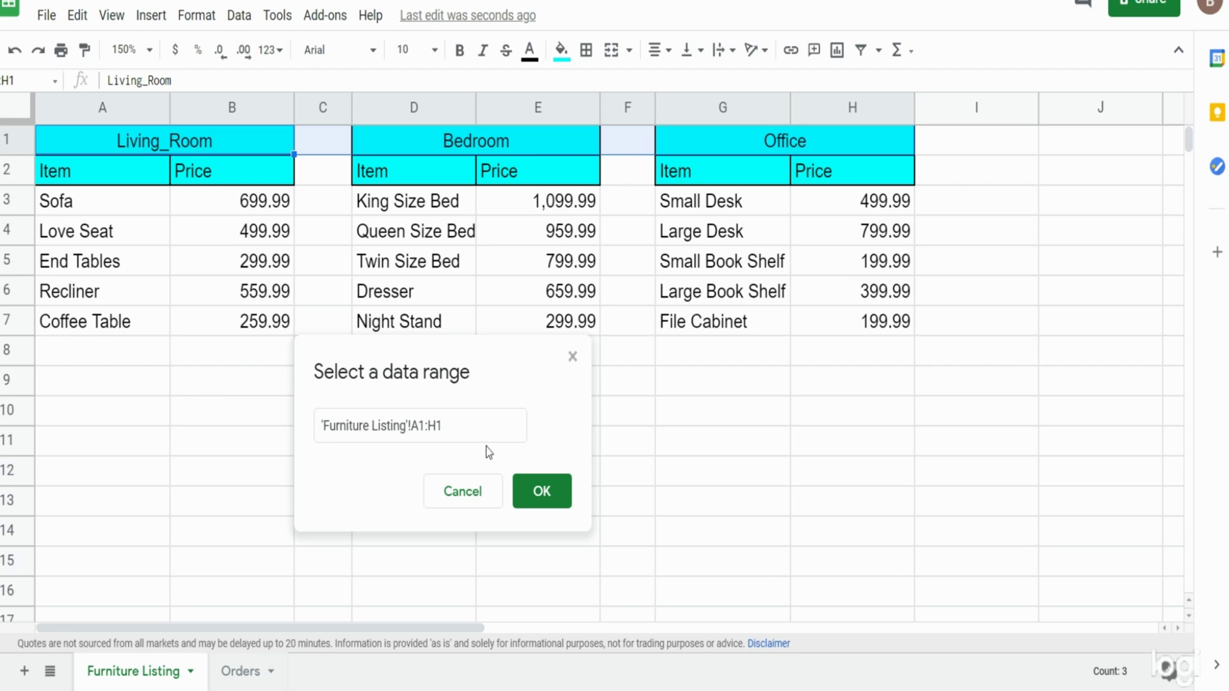
click(558, 495)
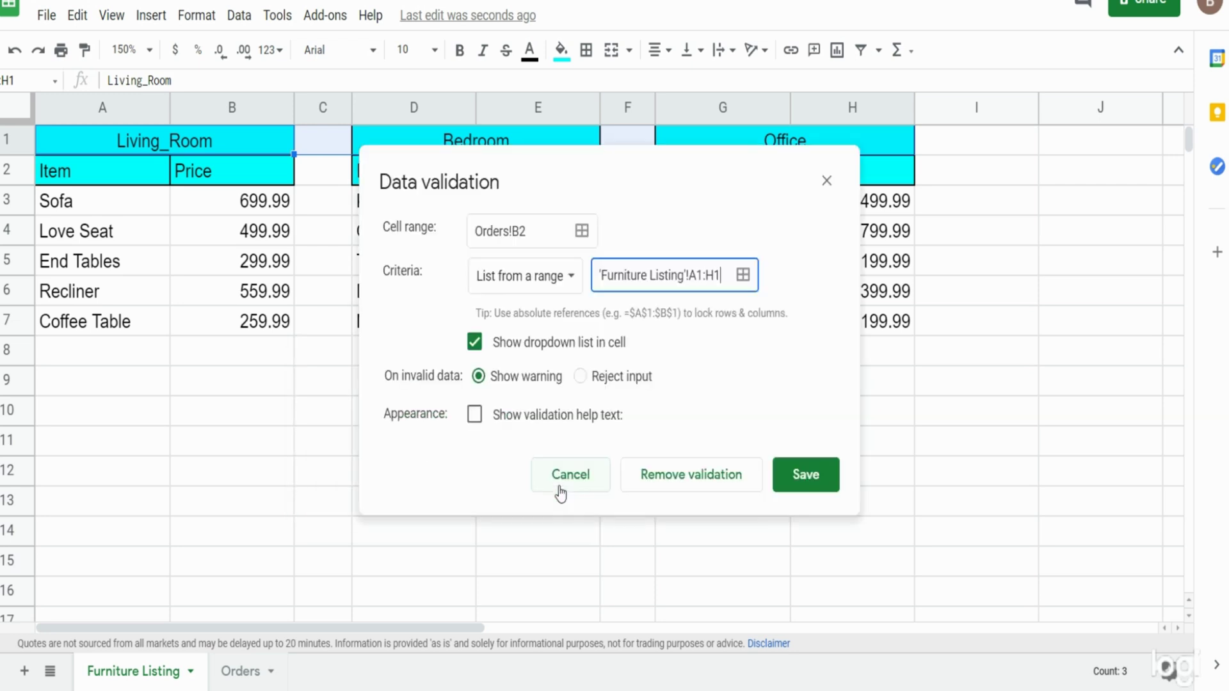
click(801, 500)
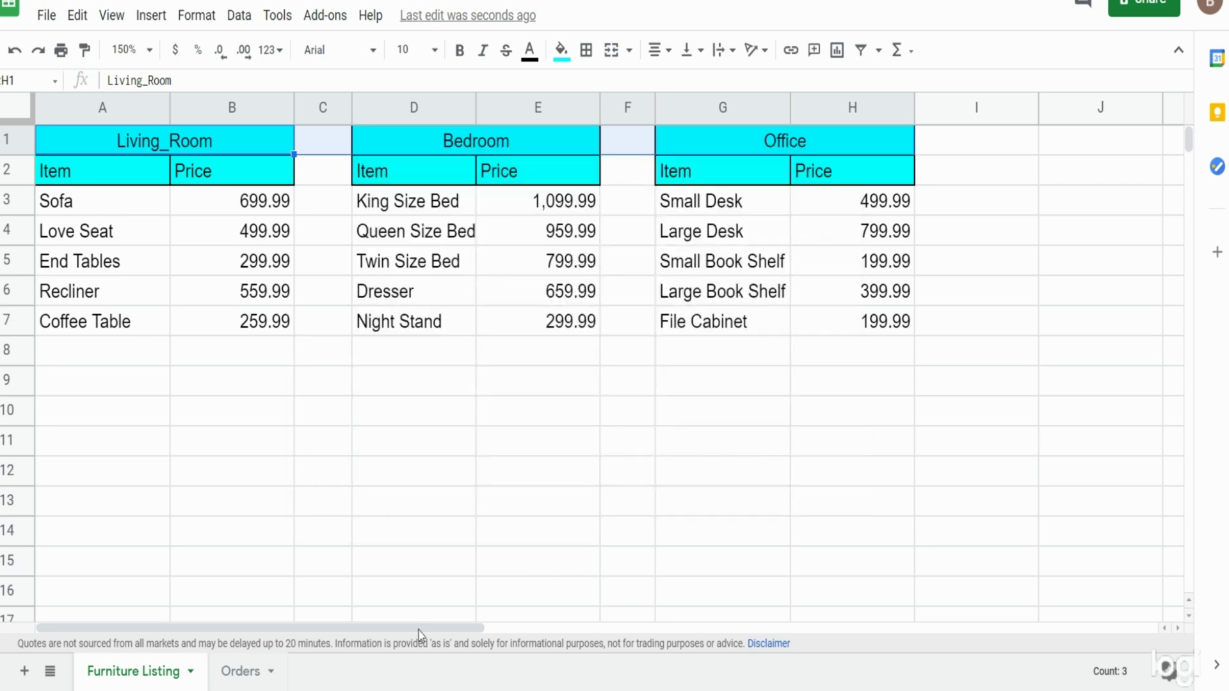
Choose Living_Room from the Category dropdown in cell B2 of the Orders sheet.
click(243, 673)
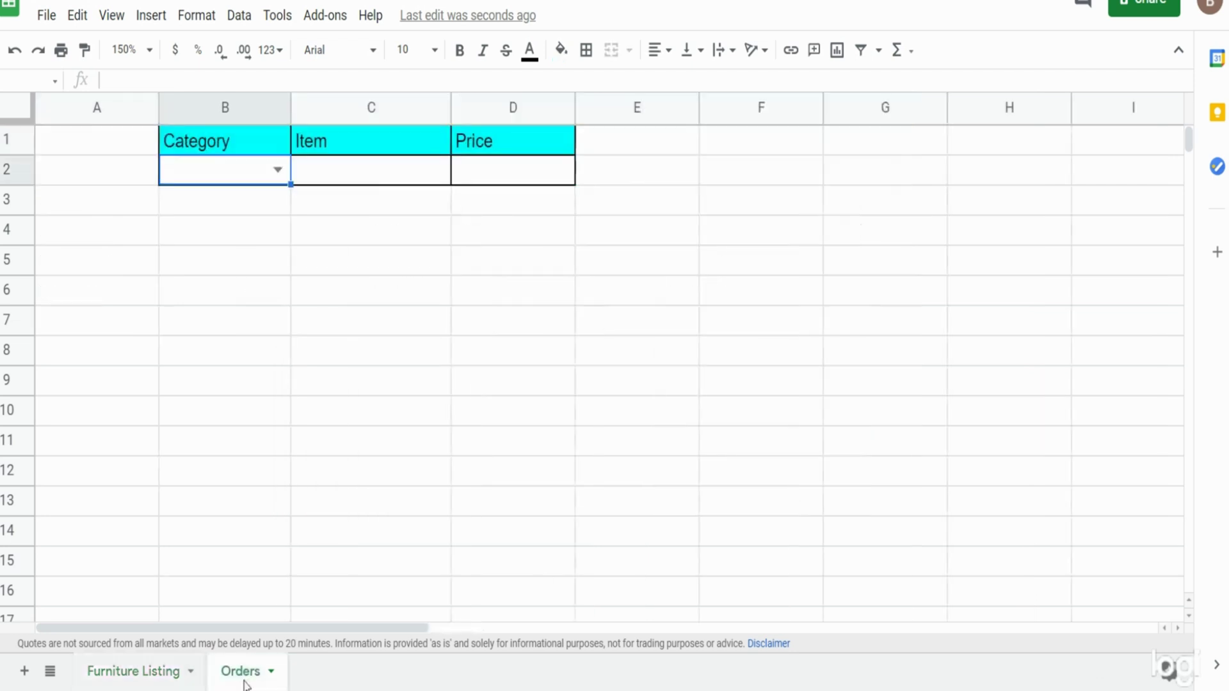
click(278, 171)
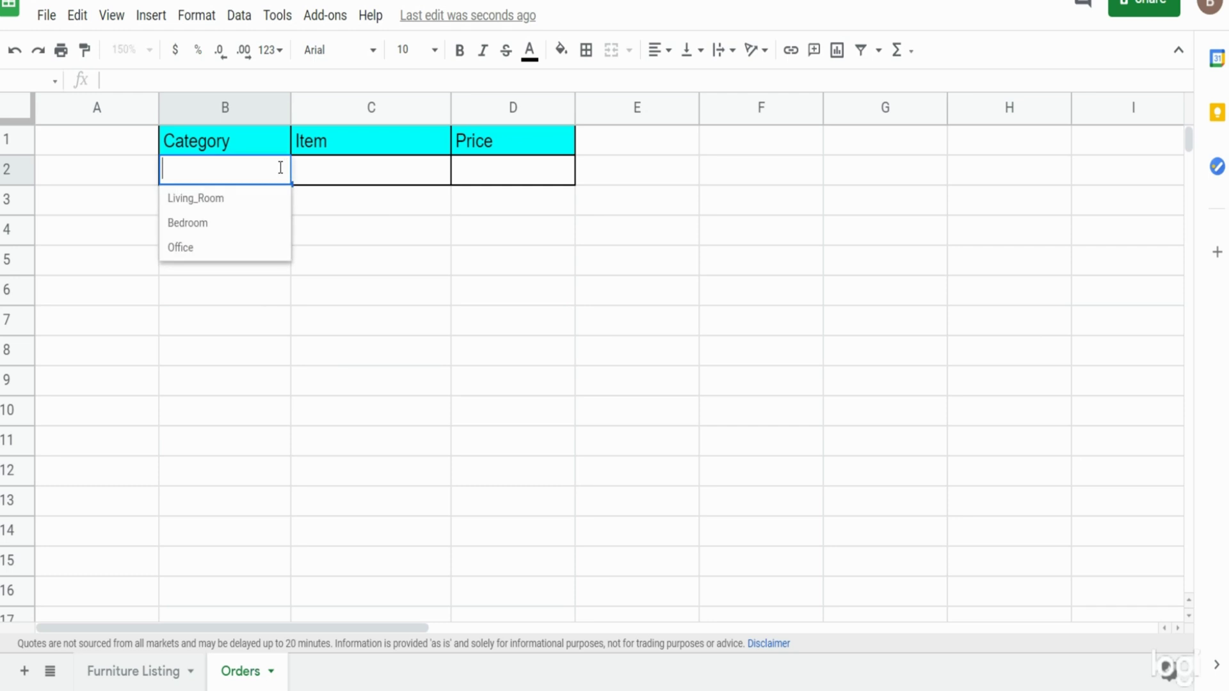
click(232, 200)
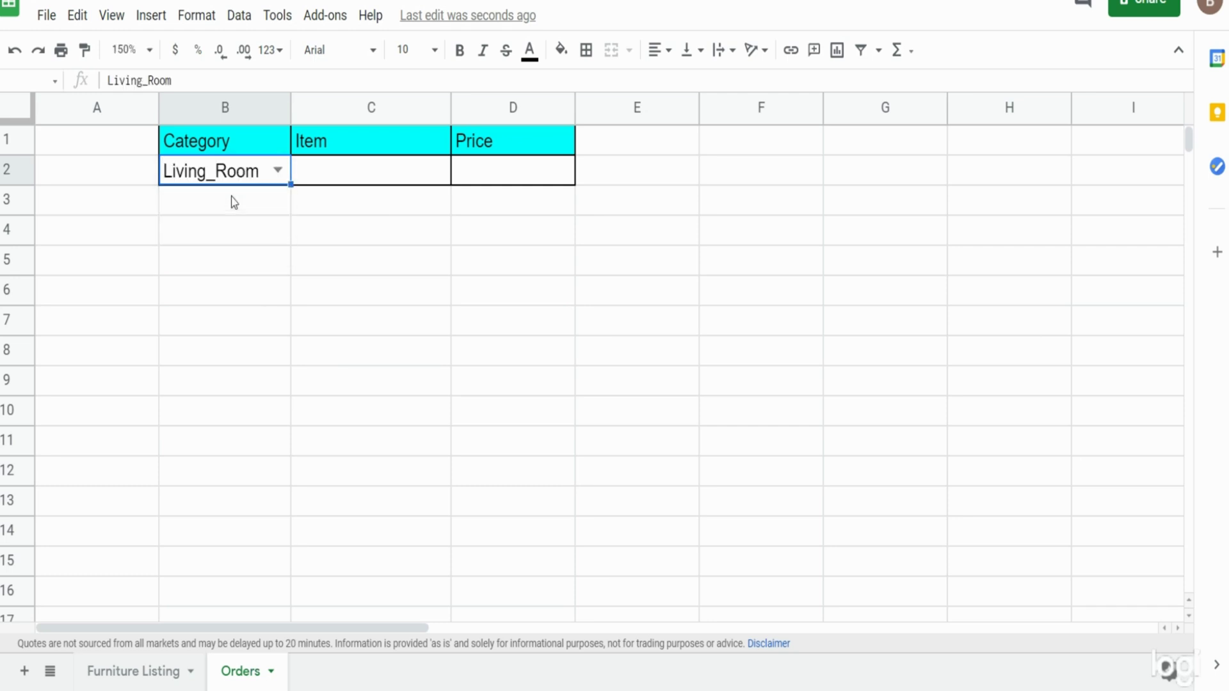
click(382, 178)
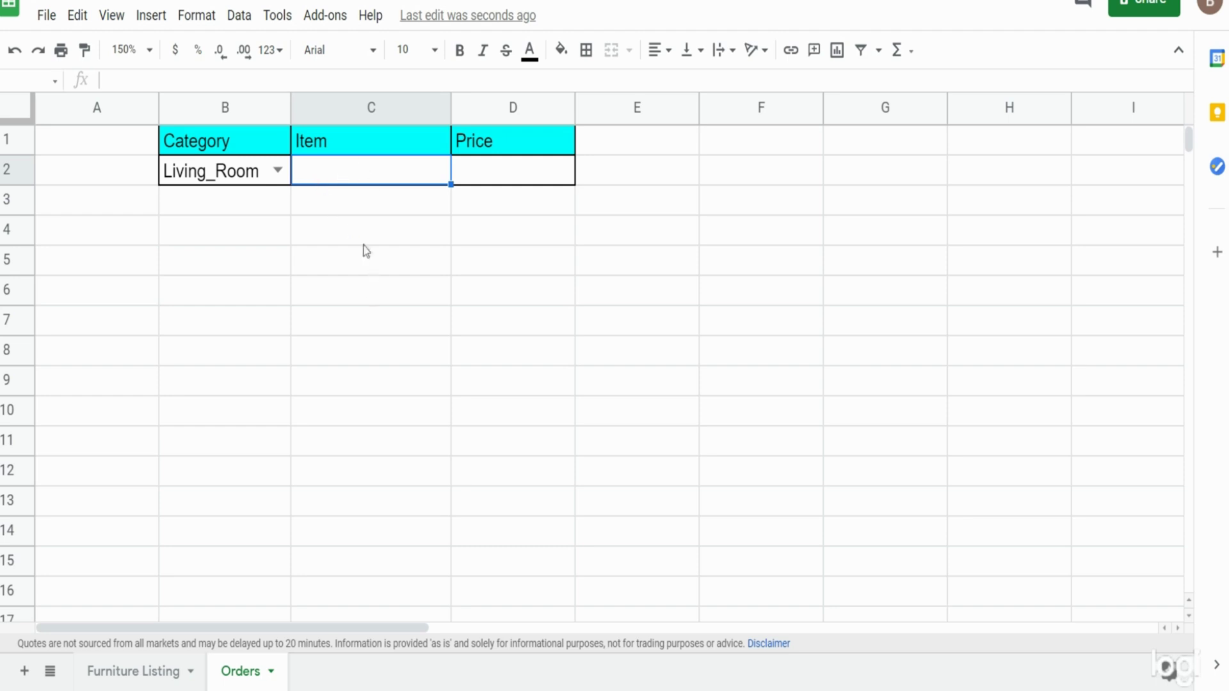
click(277, 170)
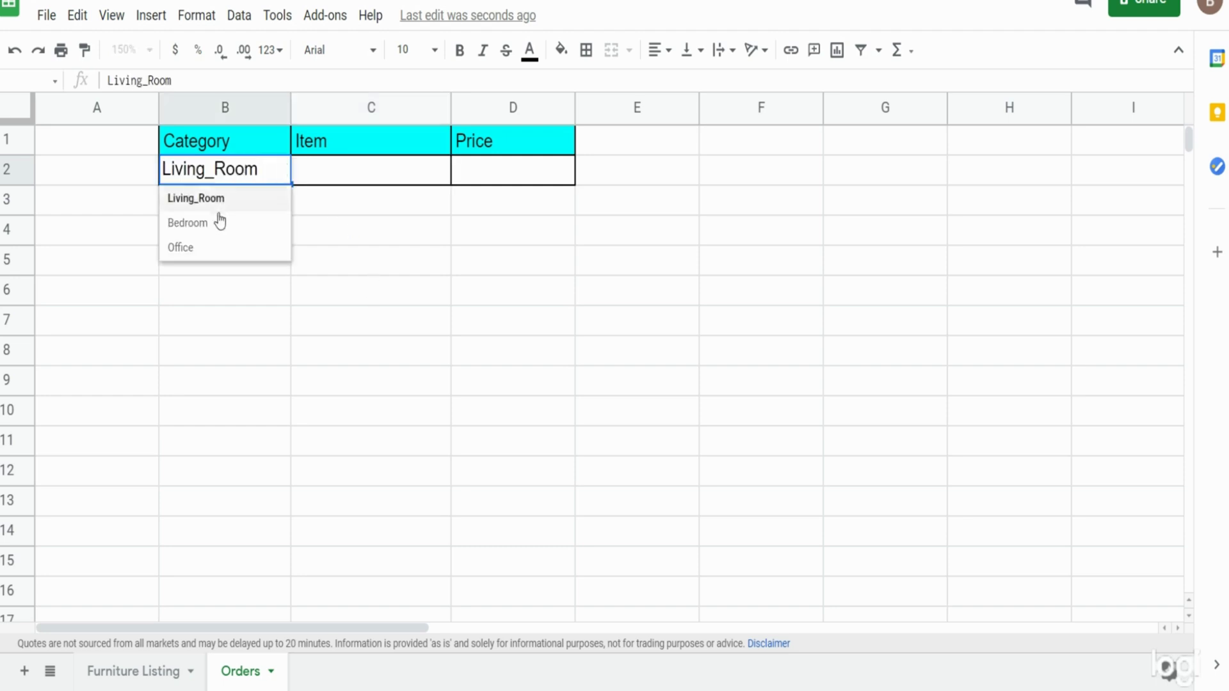
click(256, 200)
On the Furniture Listing sheet, define a named range Living_Room for the item cells A3:A7.
click(154, 673)
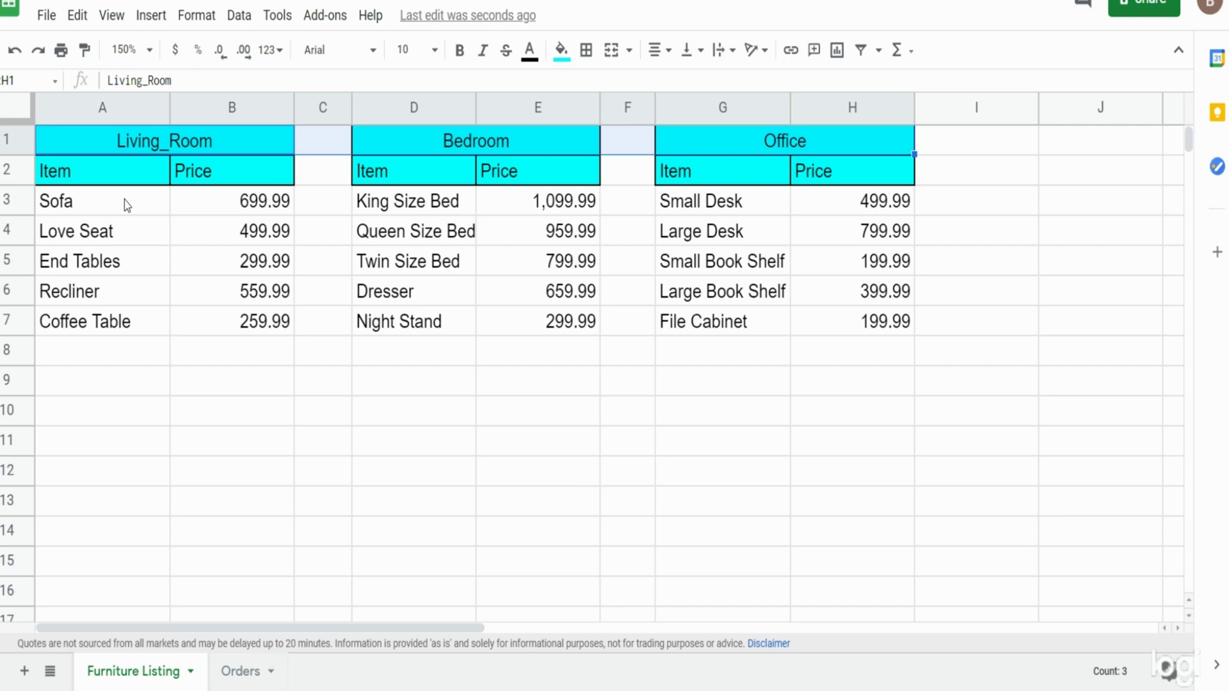
drag(124, 199, 124, 323)
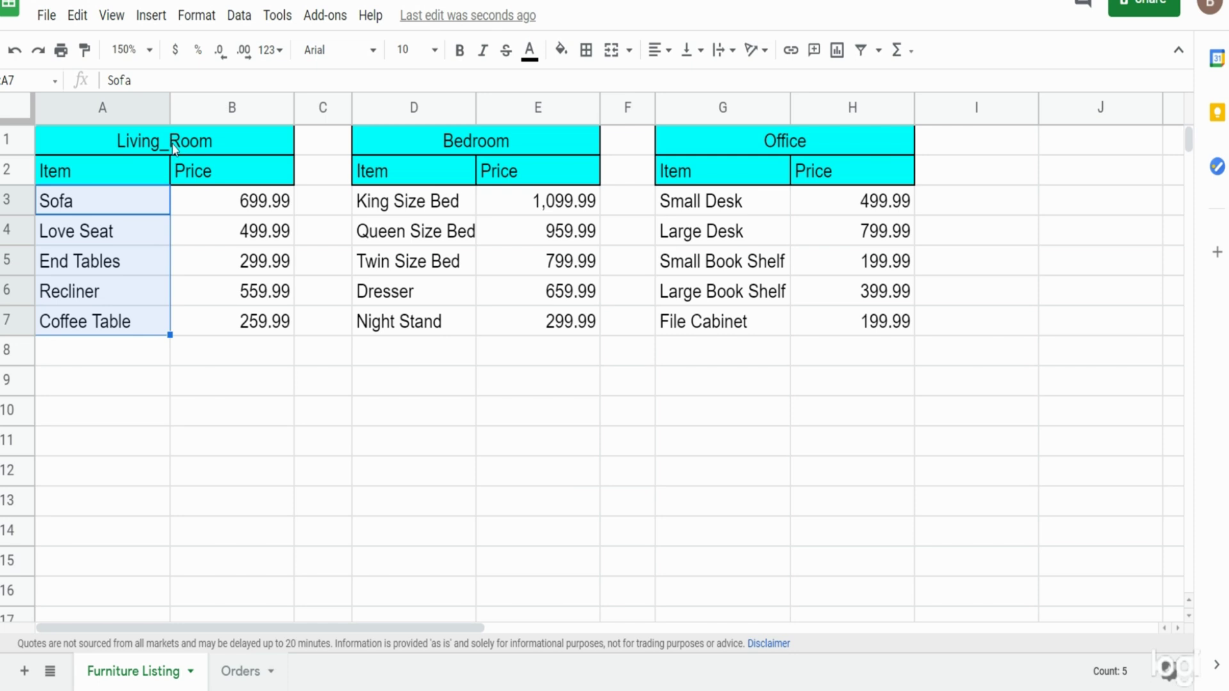
click(238, 16)
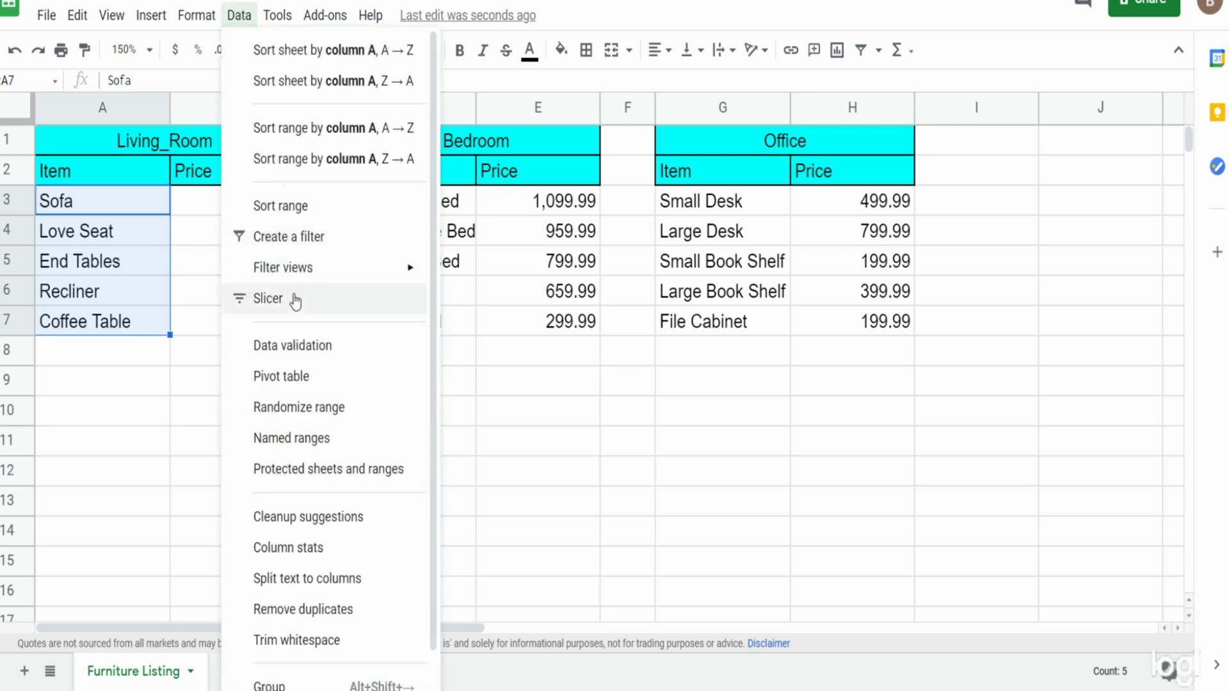
click(299, 441)
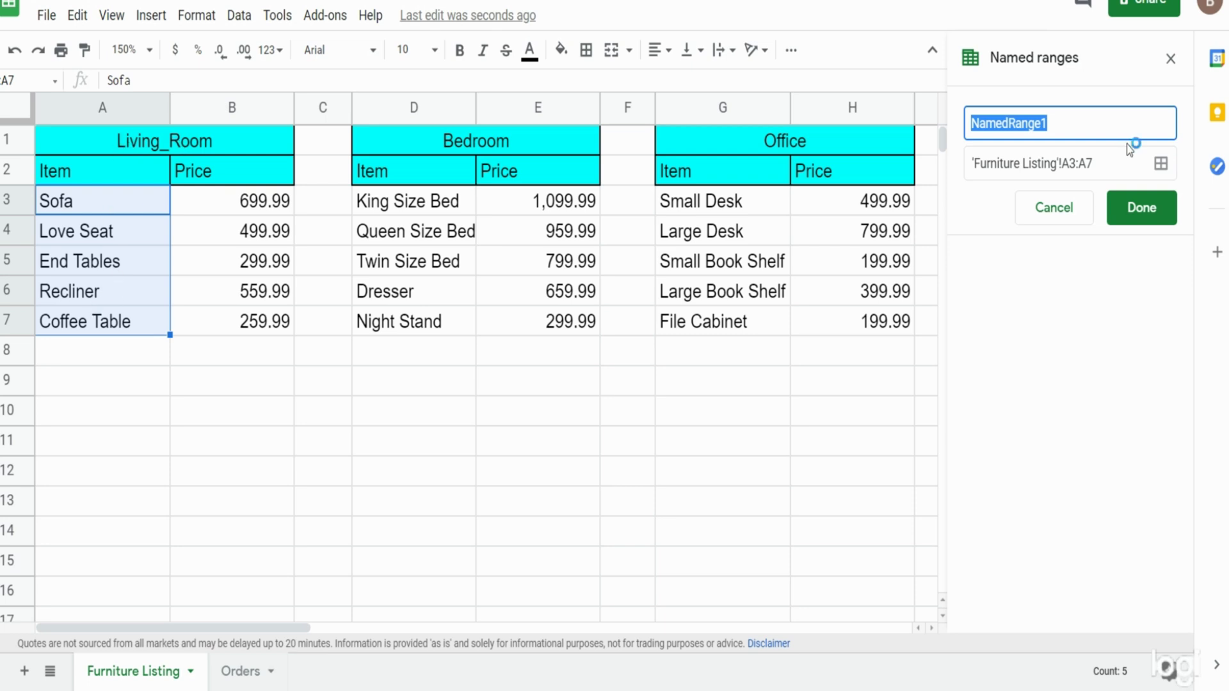
text(Living)
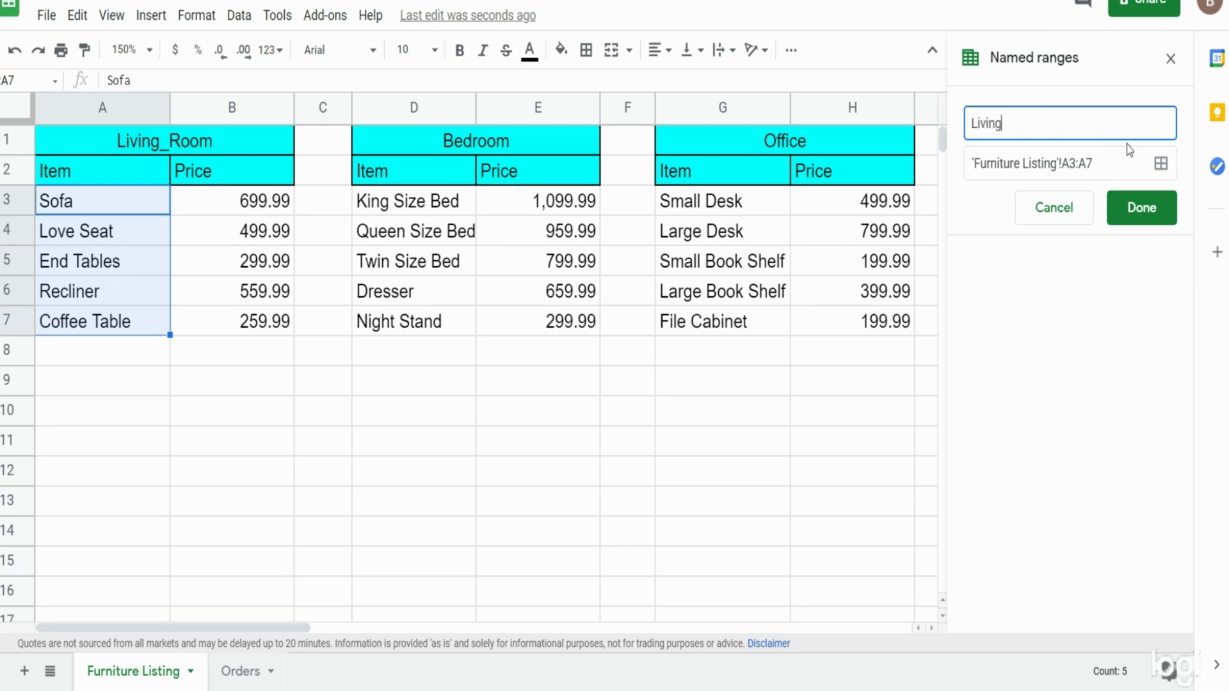
text(_Room)
click(1129, 206)
Add a named range called Bedroom for the bedroom item cells D3:D7.
click(437, 202)
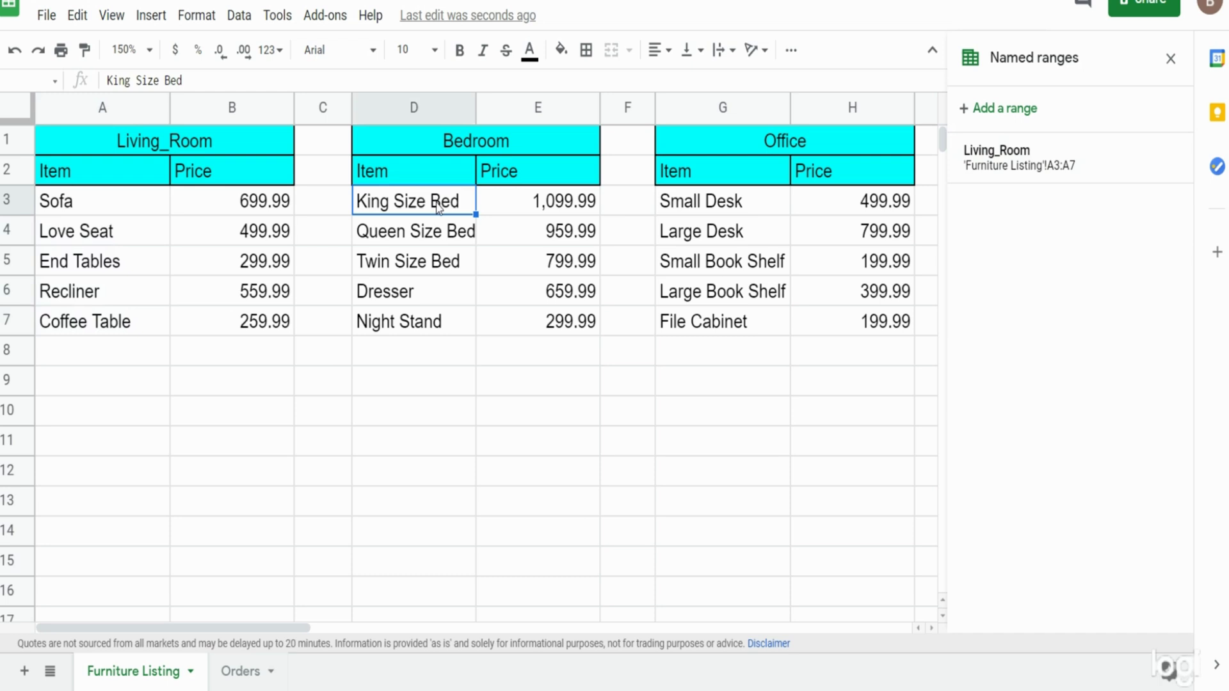
drag(435, 233, 431, 320)
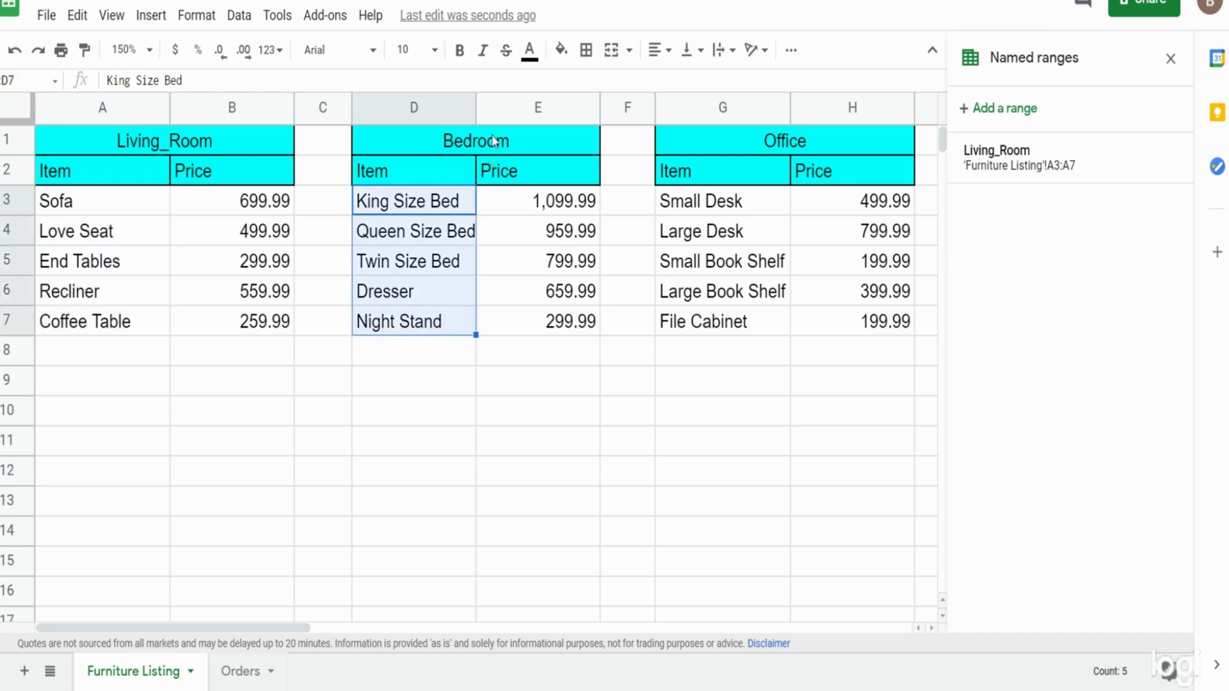
click(996, 113)
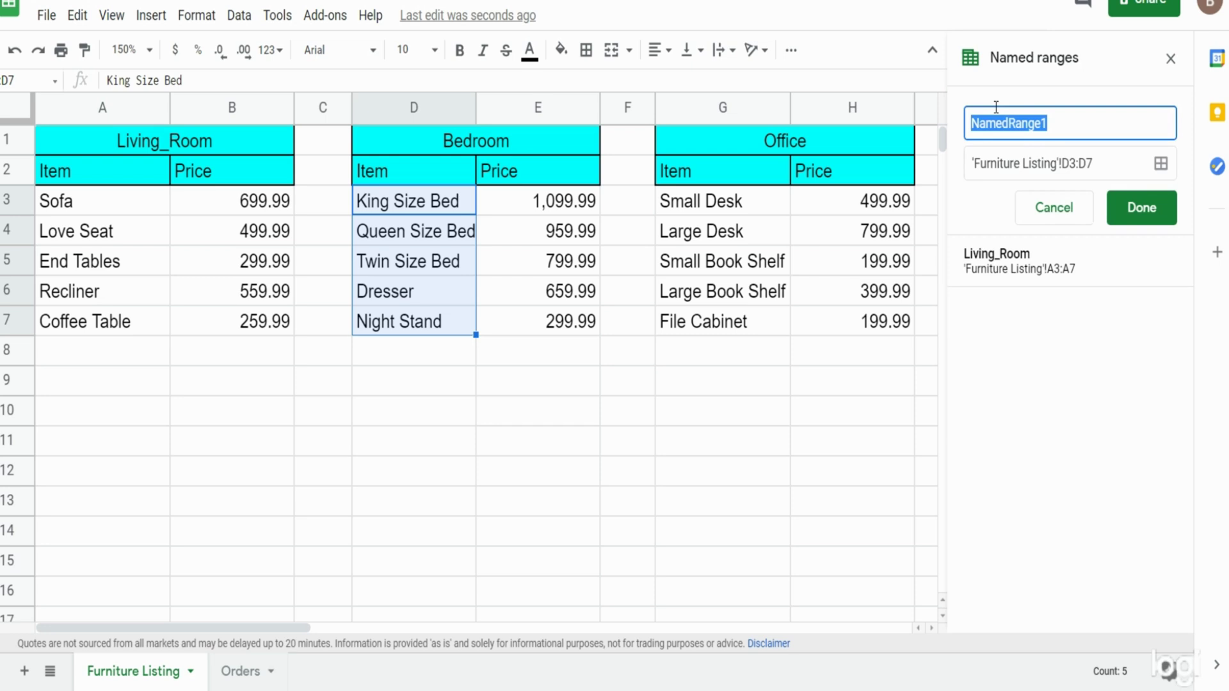
text(Bedroom)
click(1150, 203)
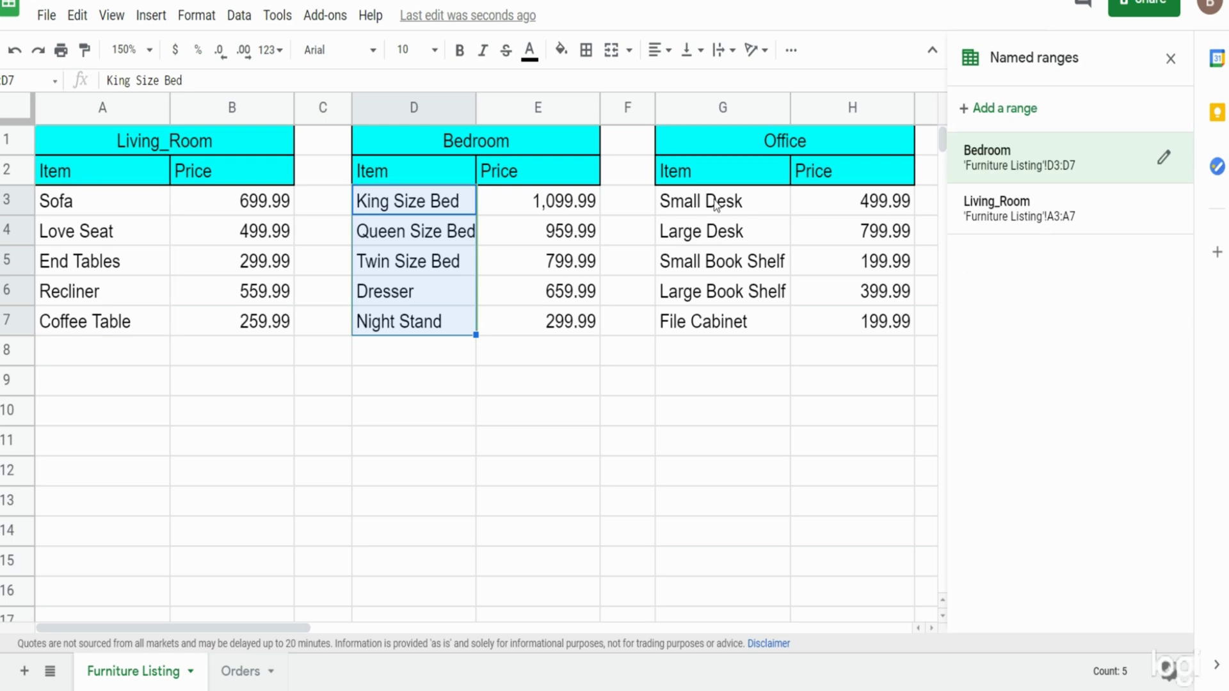
Add a named range called Office for the office item cells G3:G7.
drag(715, 205, 711, 325)
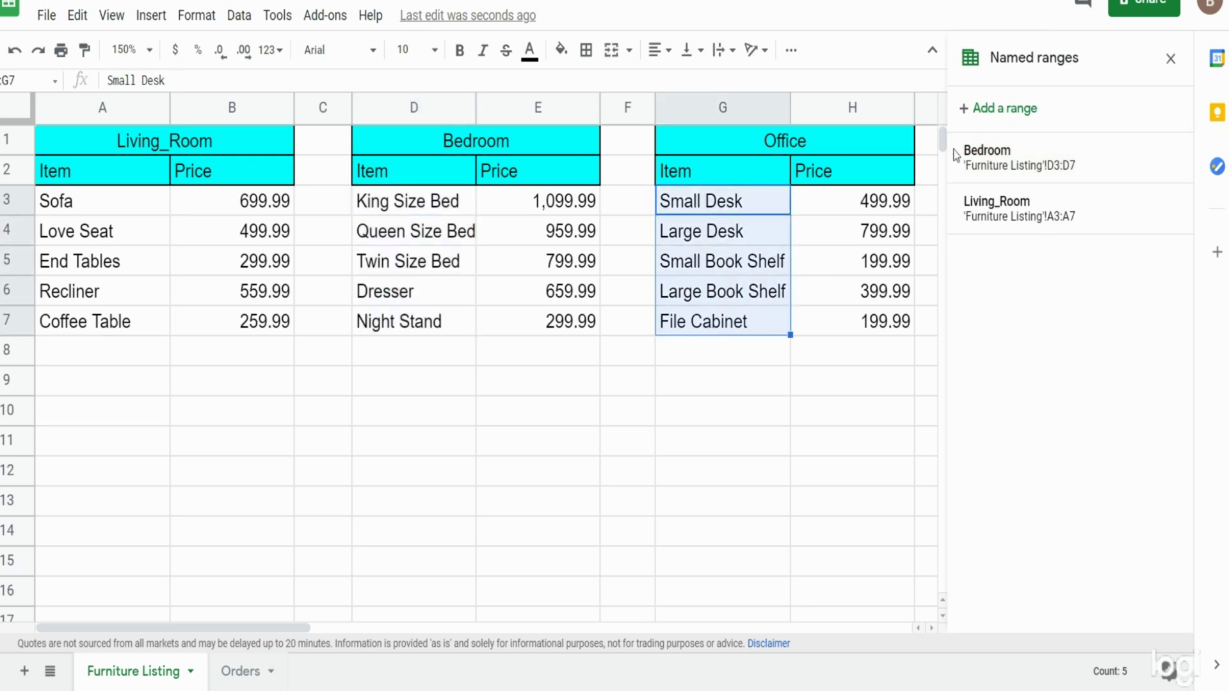
click(982, 113)
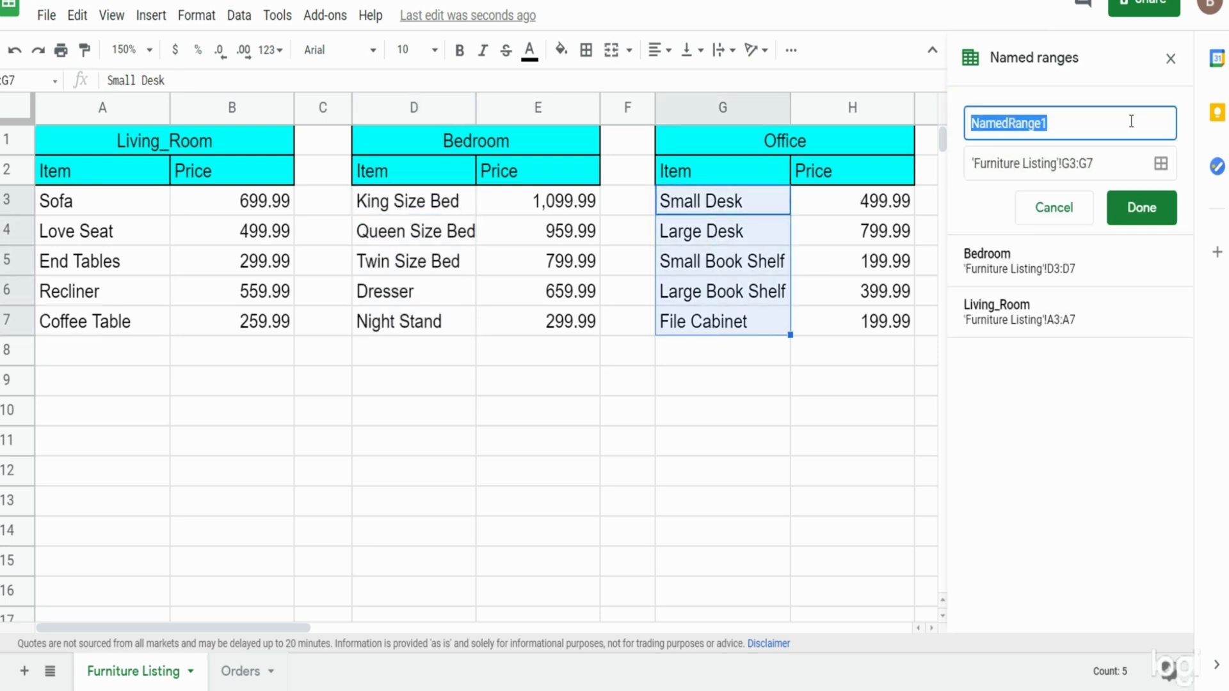
text(O)
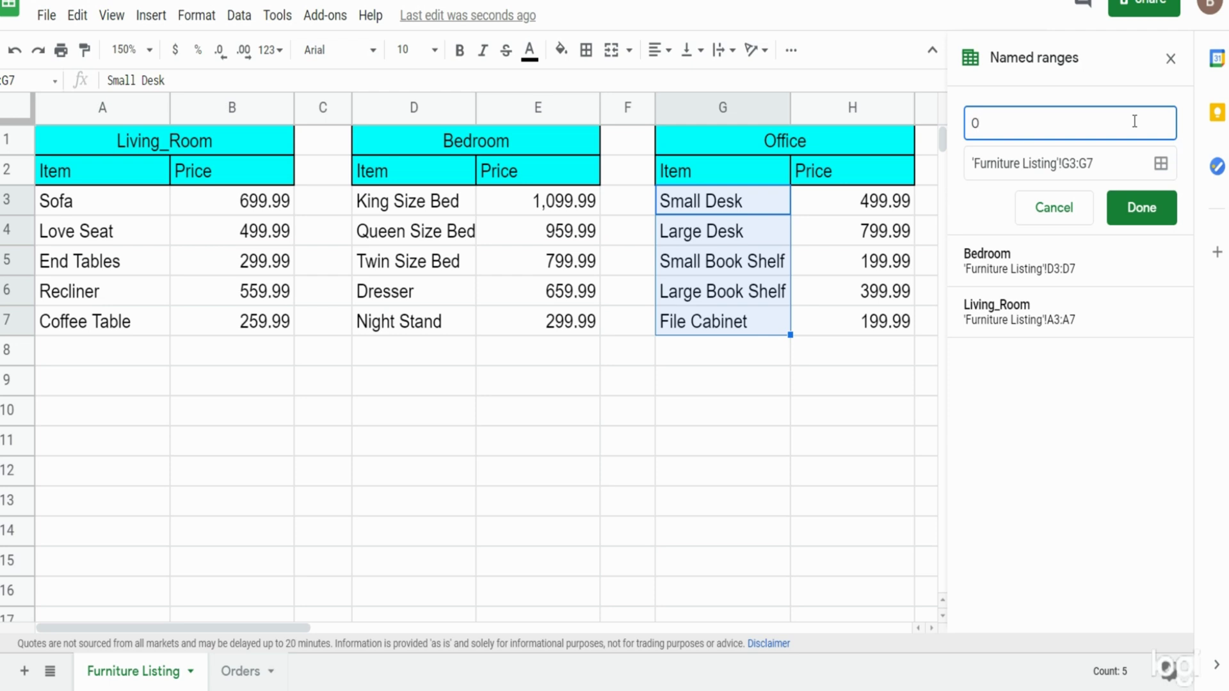
text(ffice)
click(1139, 206)
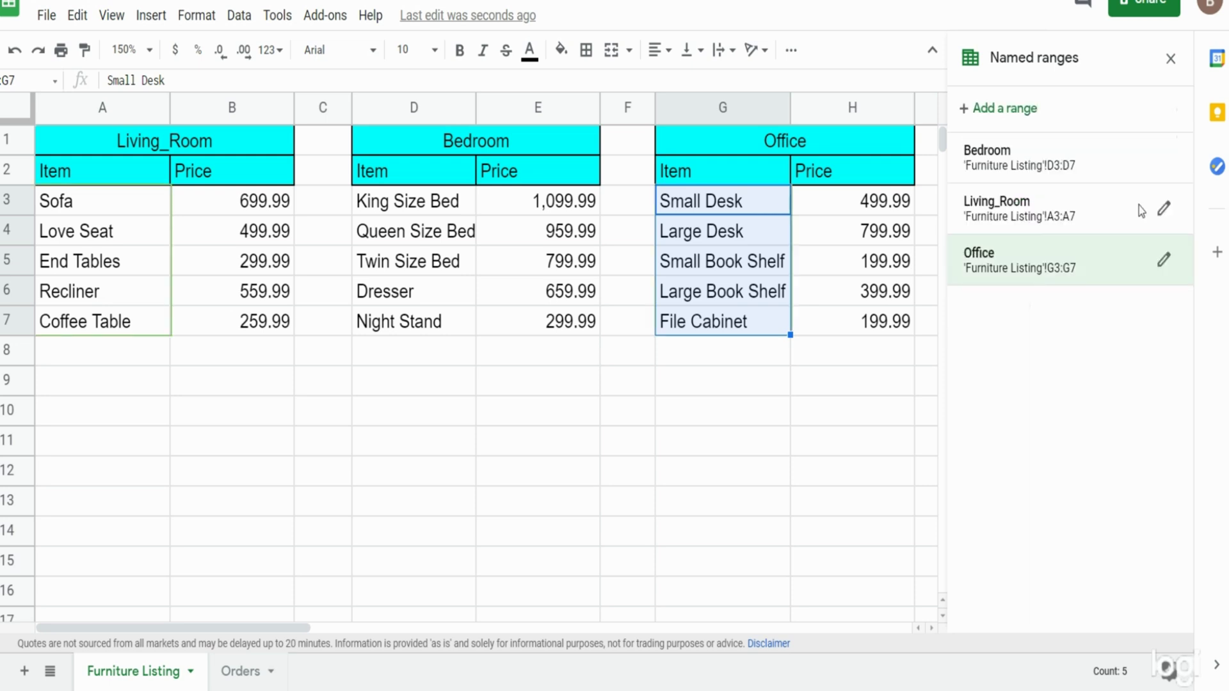
click(747, 405)
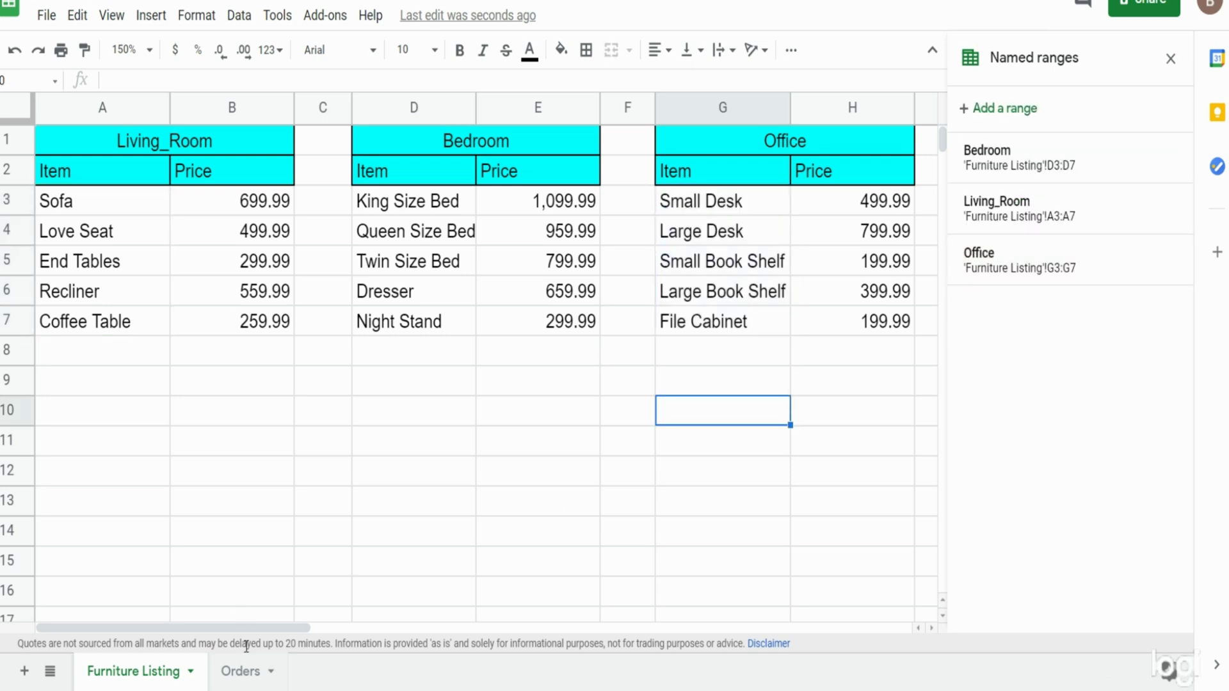
Enter the formula =Indirect("B1") in cell E4 of the Orders sheet.
click(248, 674)
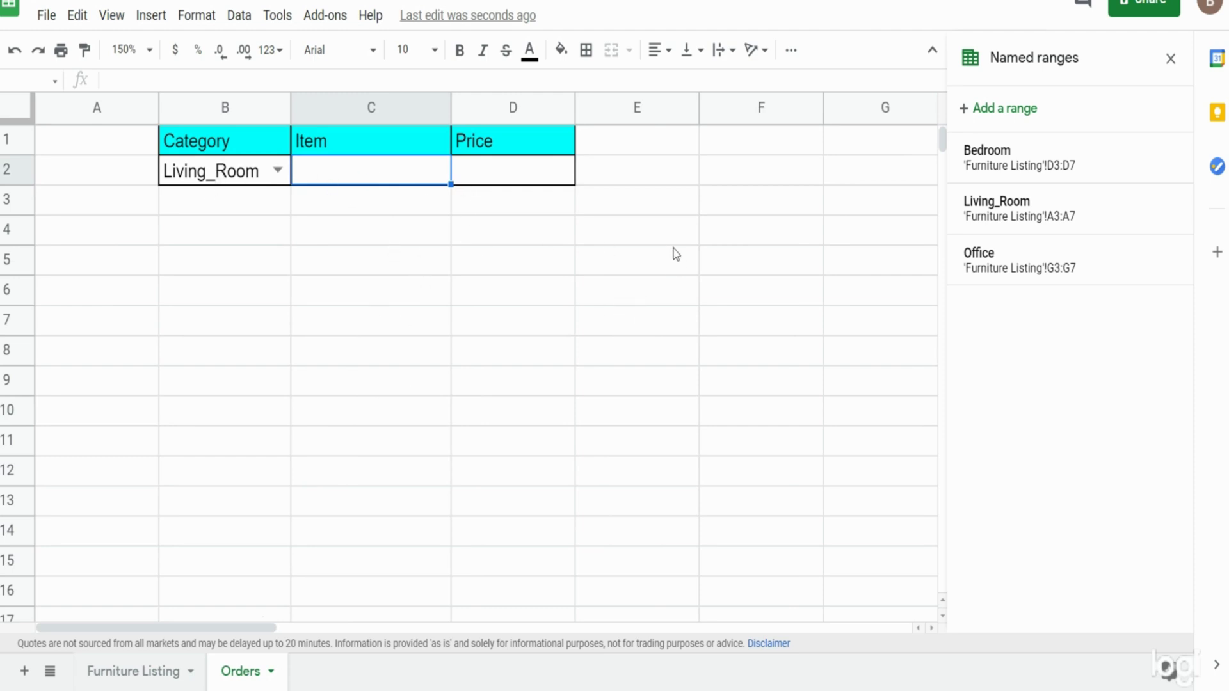
click(654, 235)
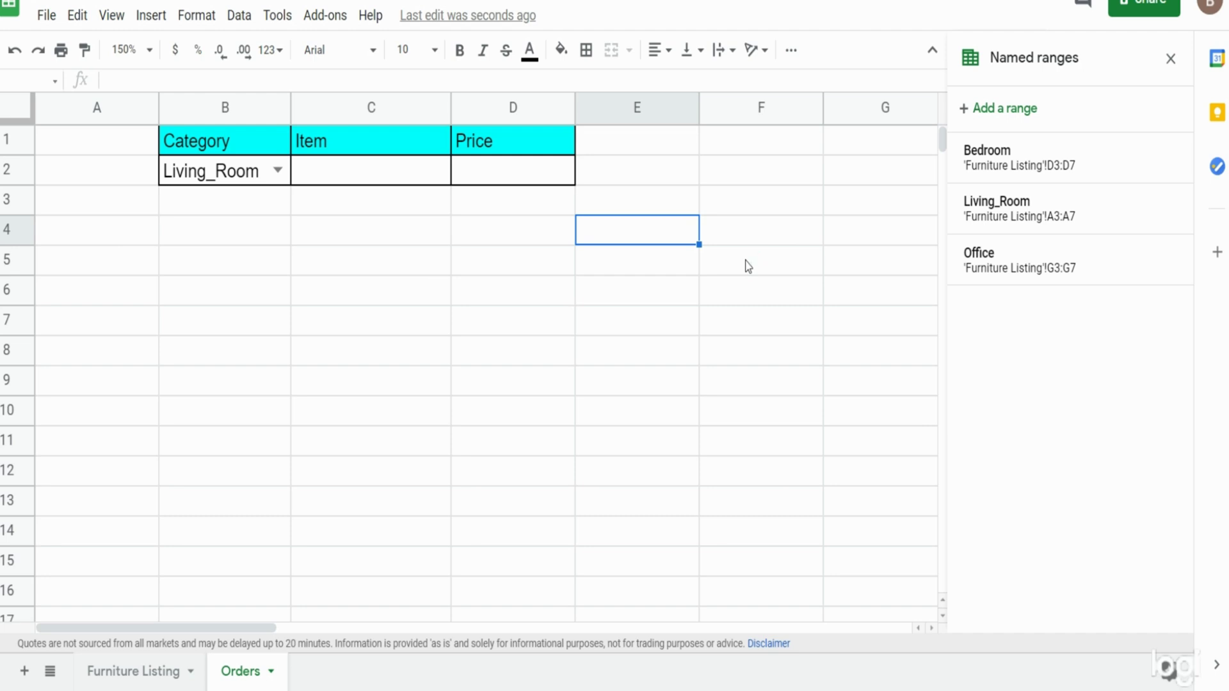
text(=)
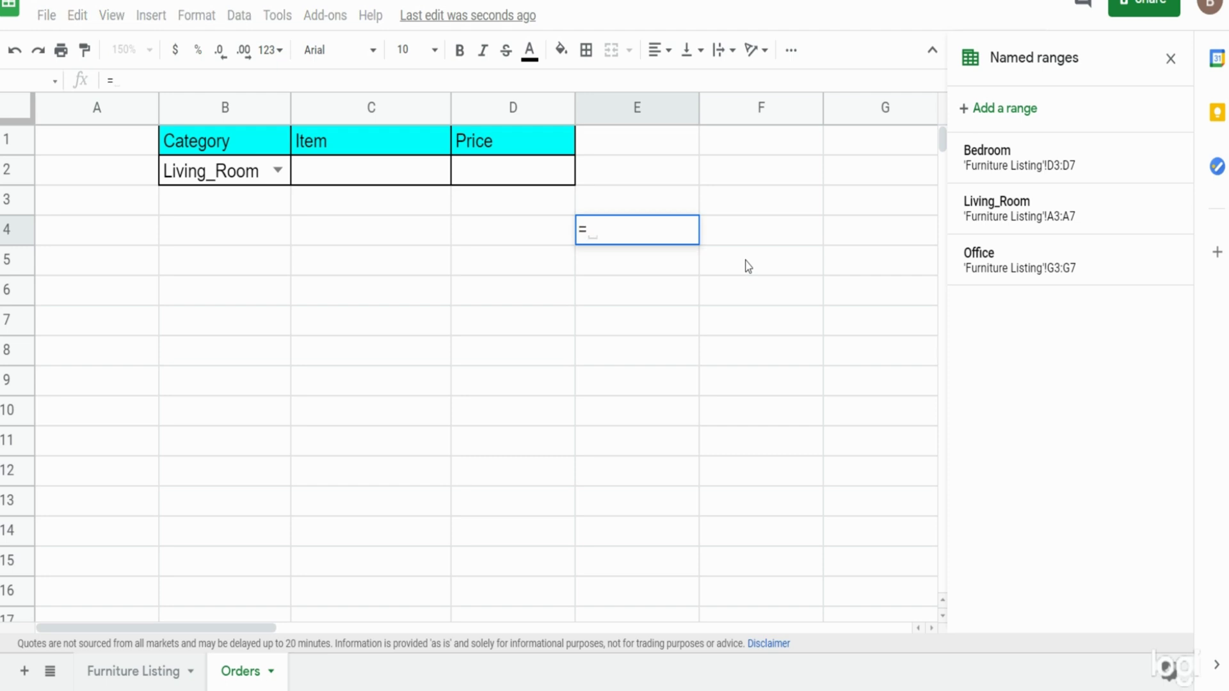
text(Indi)
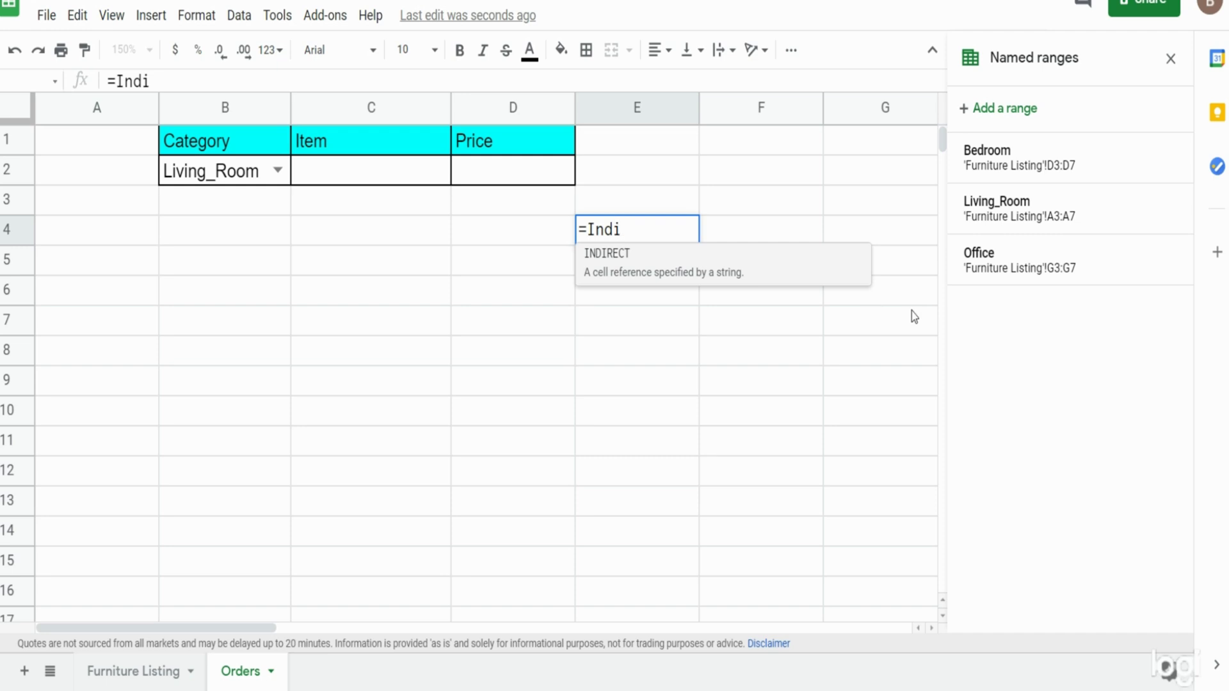
text(rect()
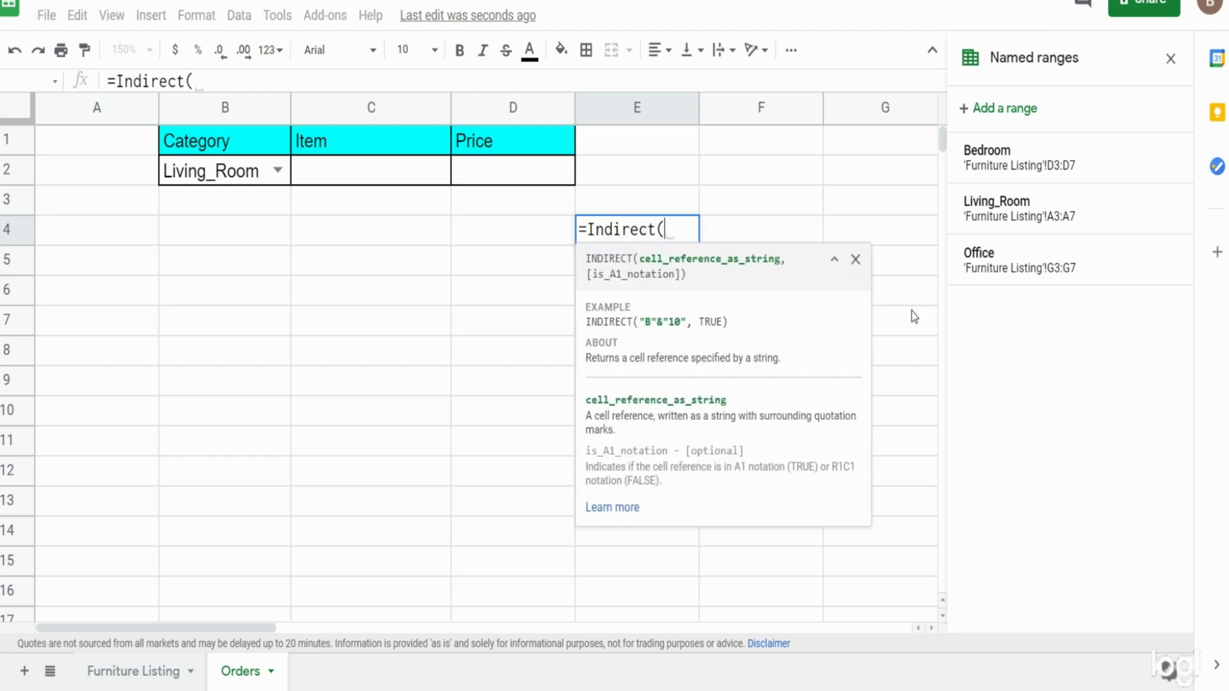
key(Tab)
double_click(664, 229)
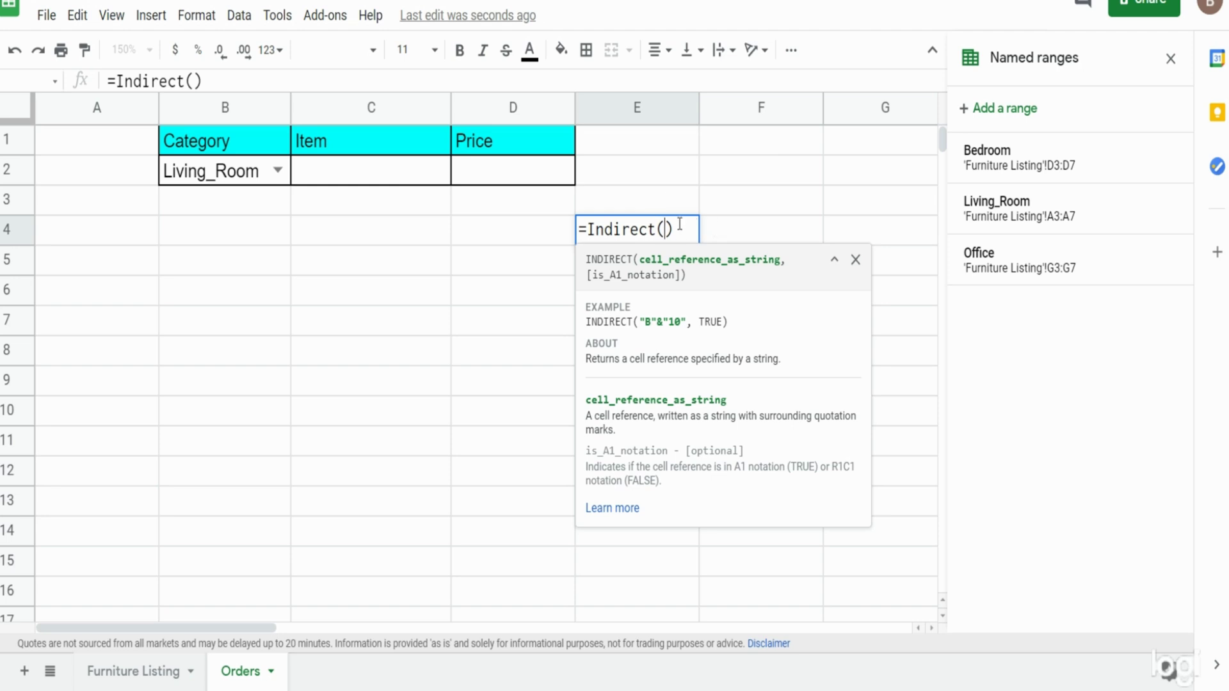
text("B1")
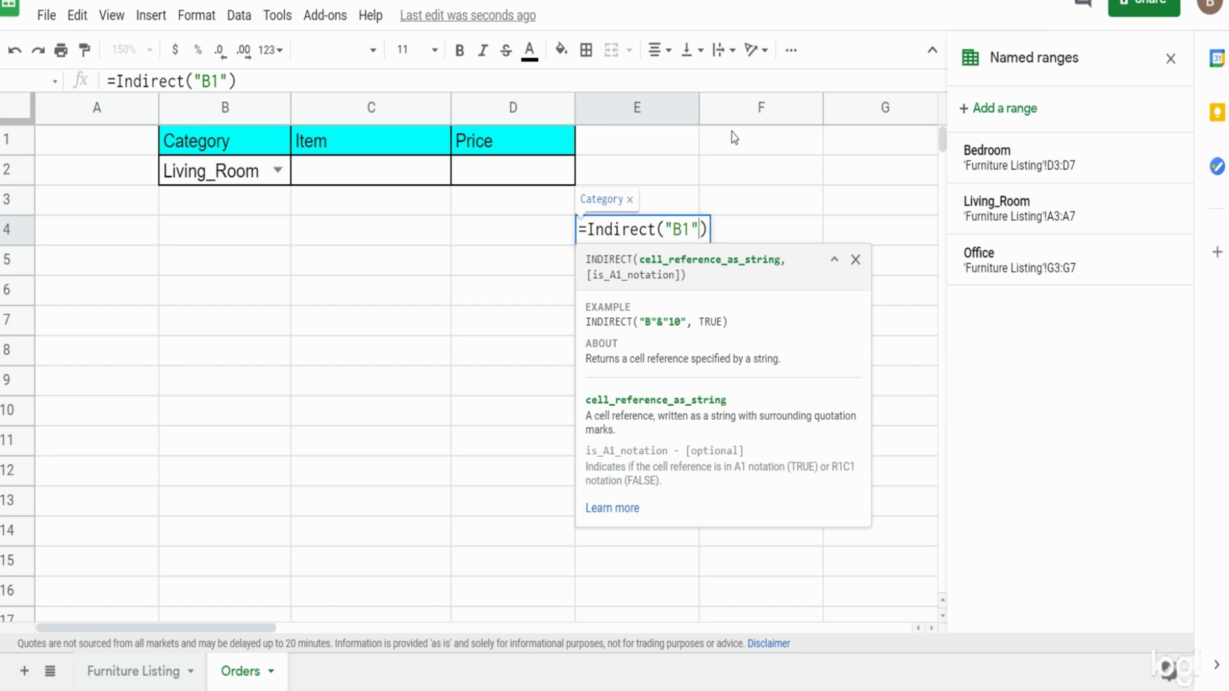
key(Return)
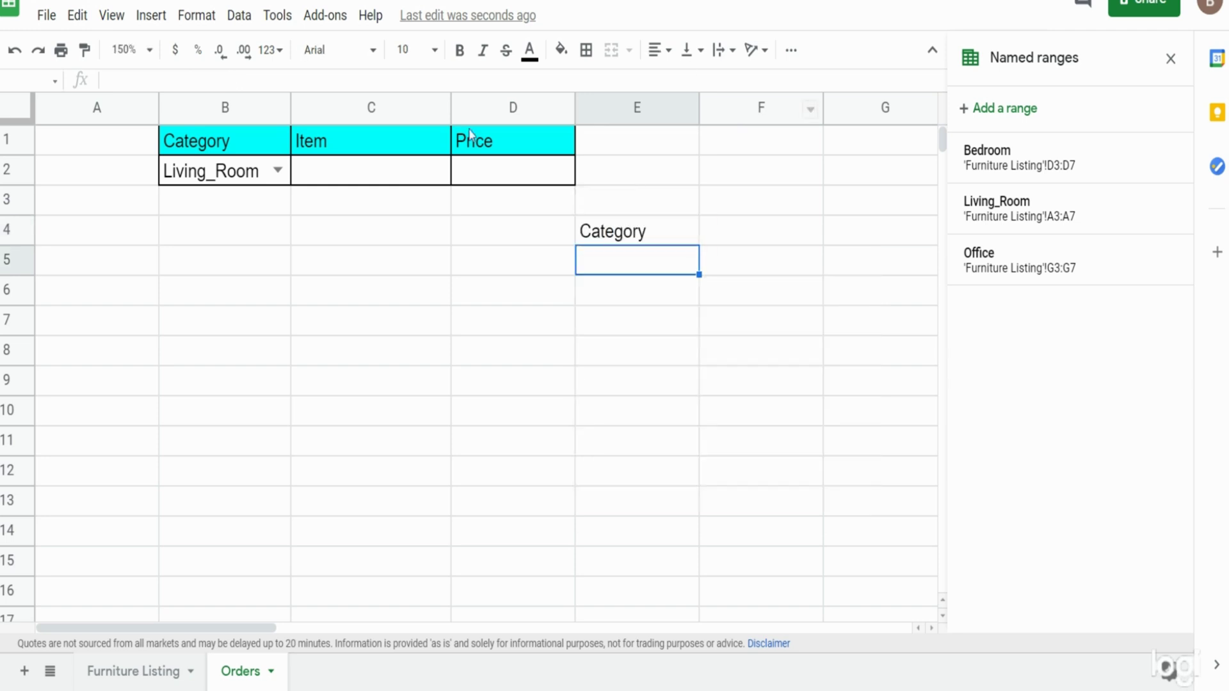
click(259, 147)
Change the formula in E4 to =Indirect(B2) so it refers to the selected category.
click(605, 236)
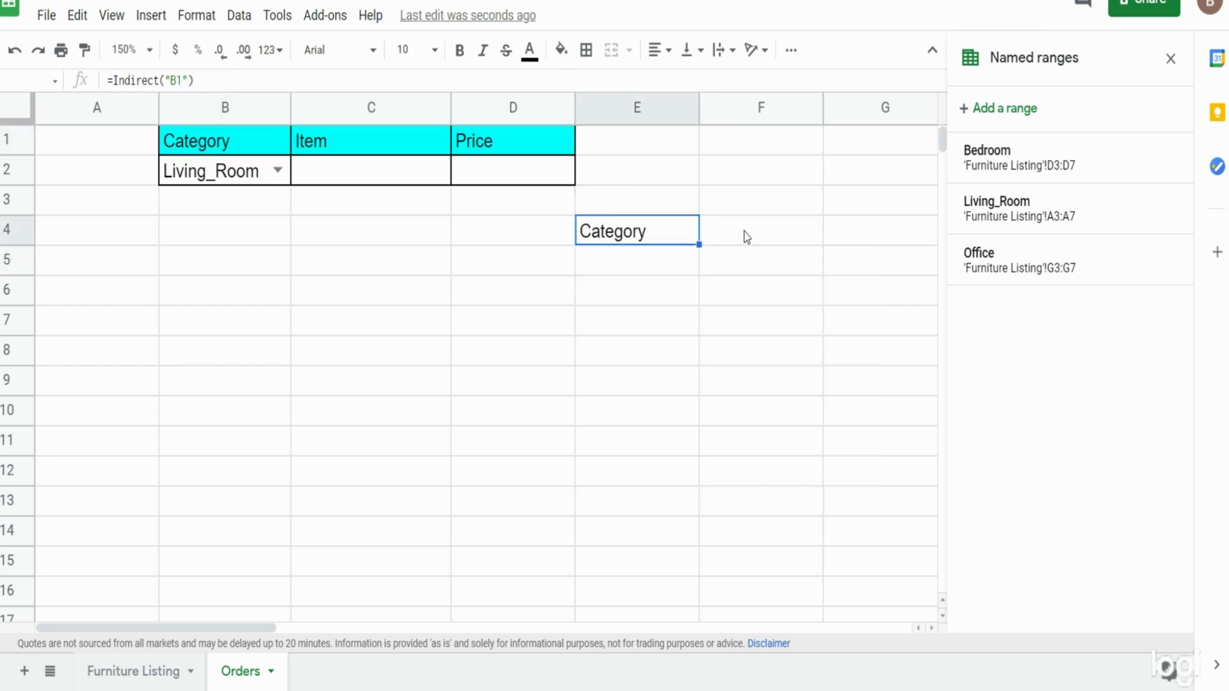
key(Return)
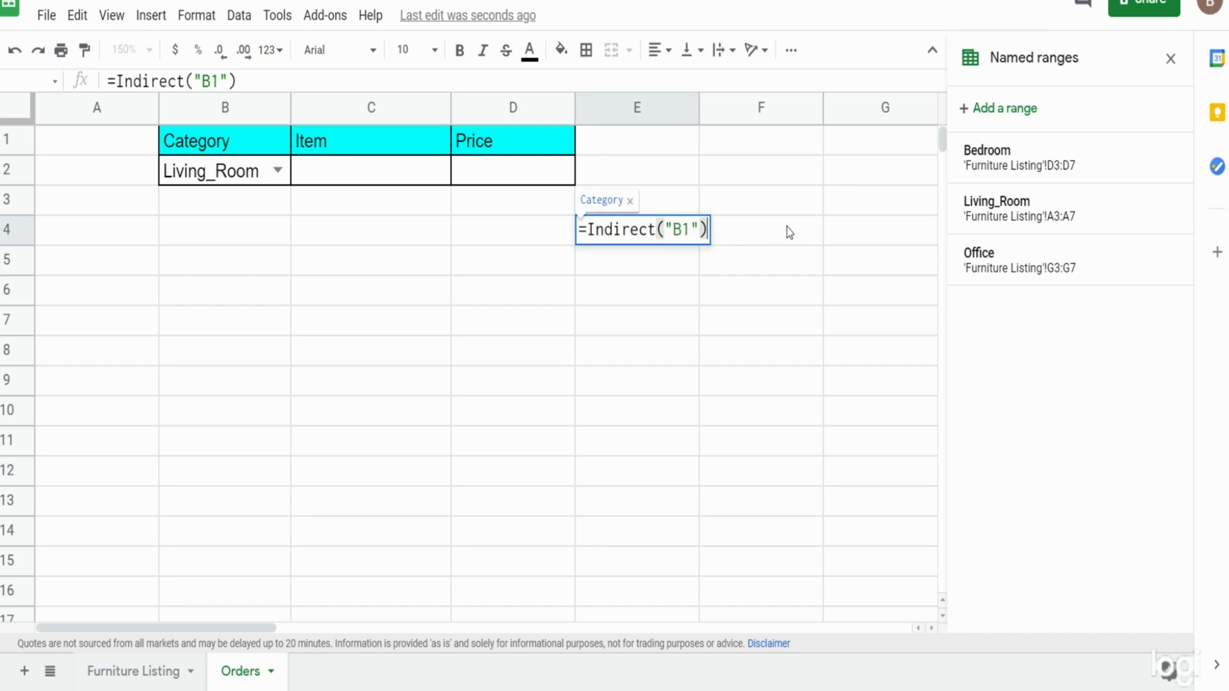
key(BackSpace)
key(BackSpace)
key(BackSpace)
key(BackSpace)
key(BackSpace)
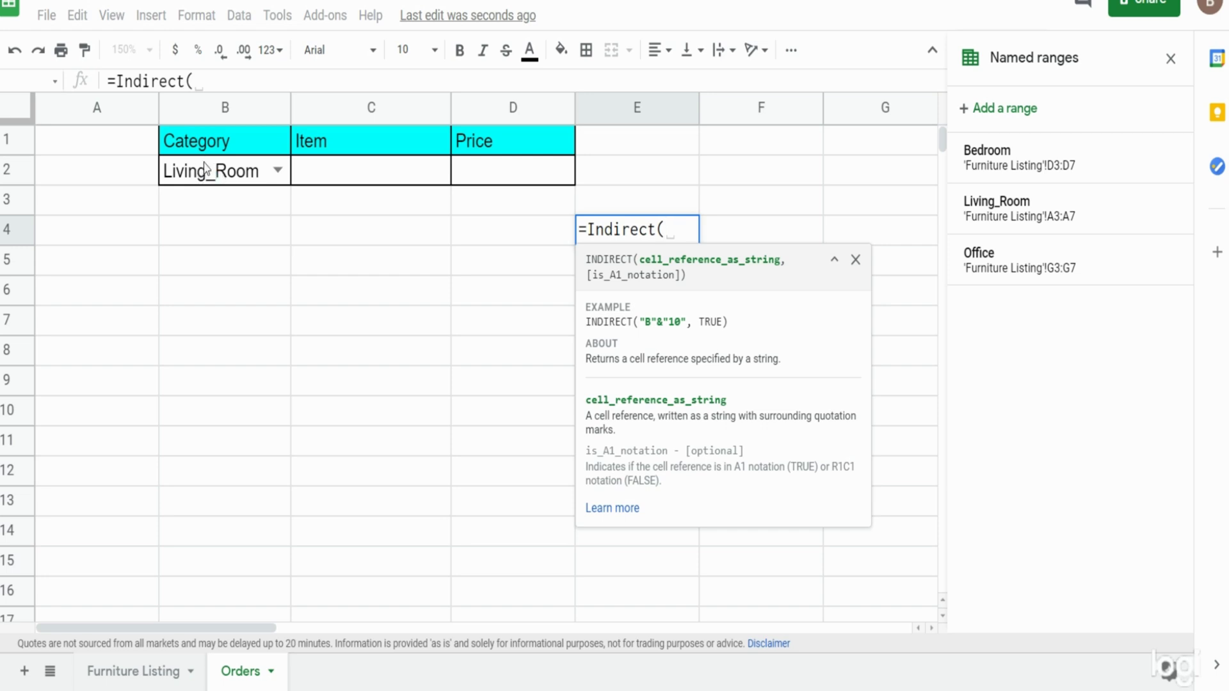
click(261, 177)
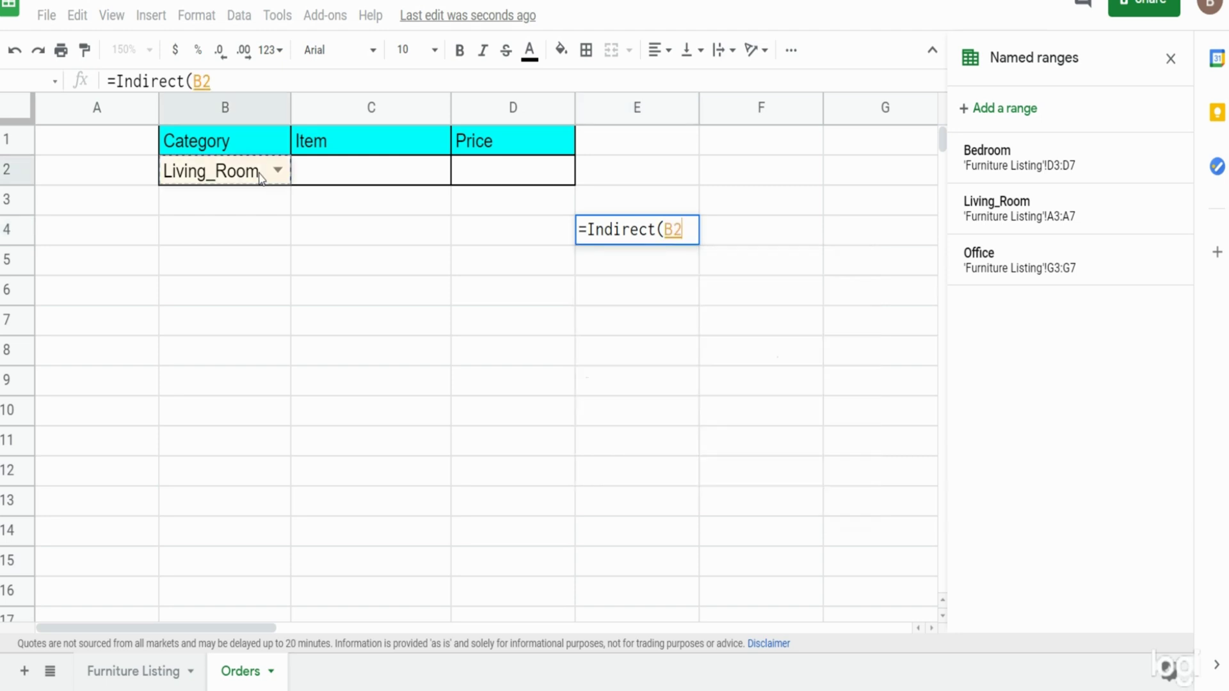
text())
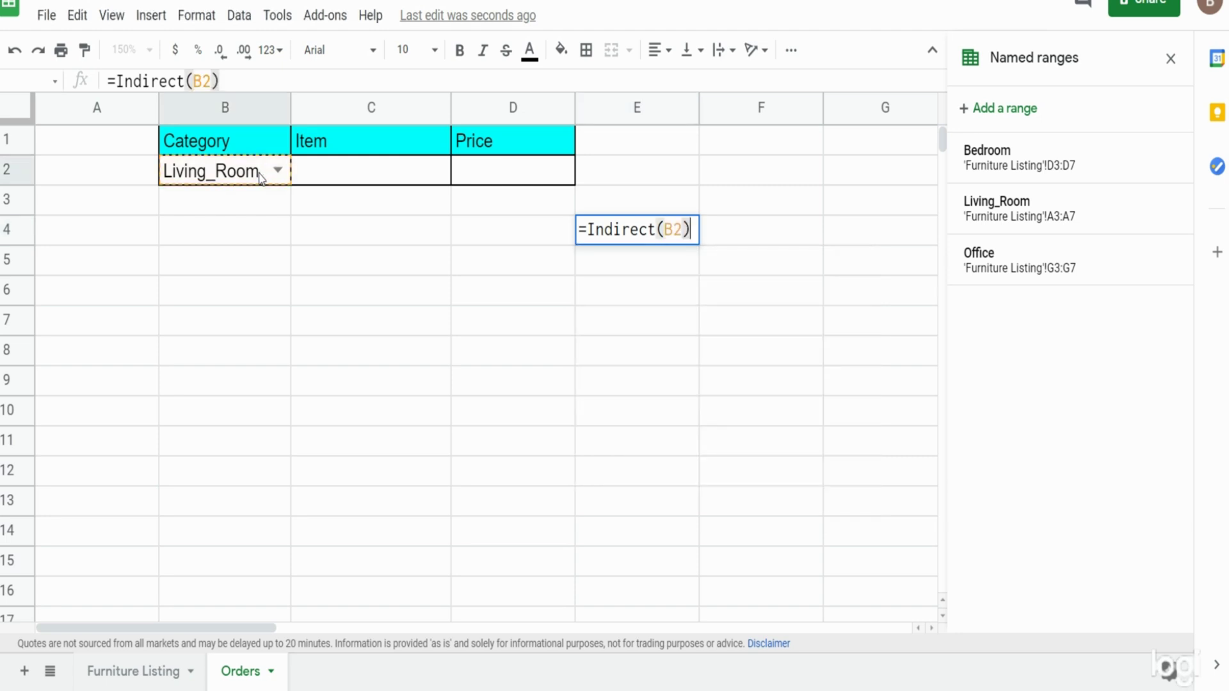
key(Return)
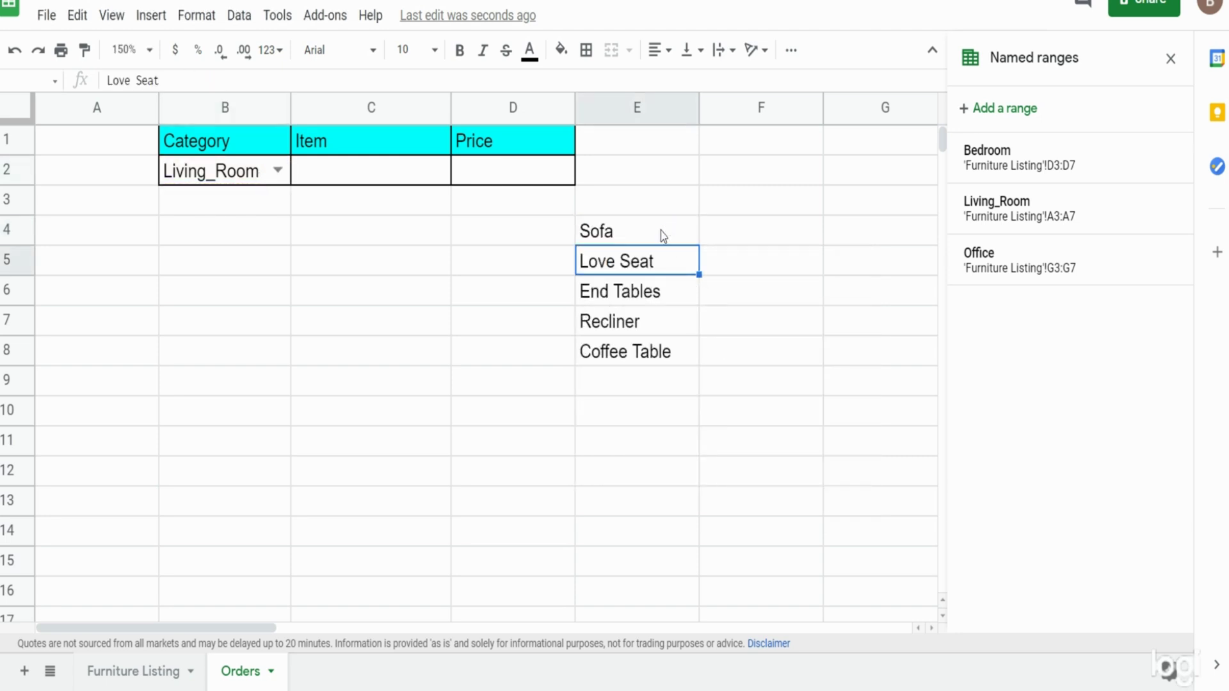
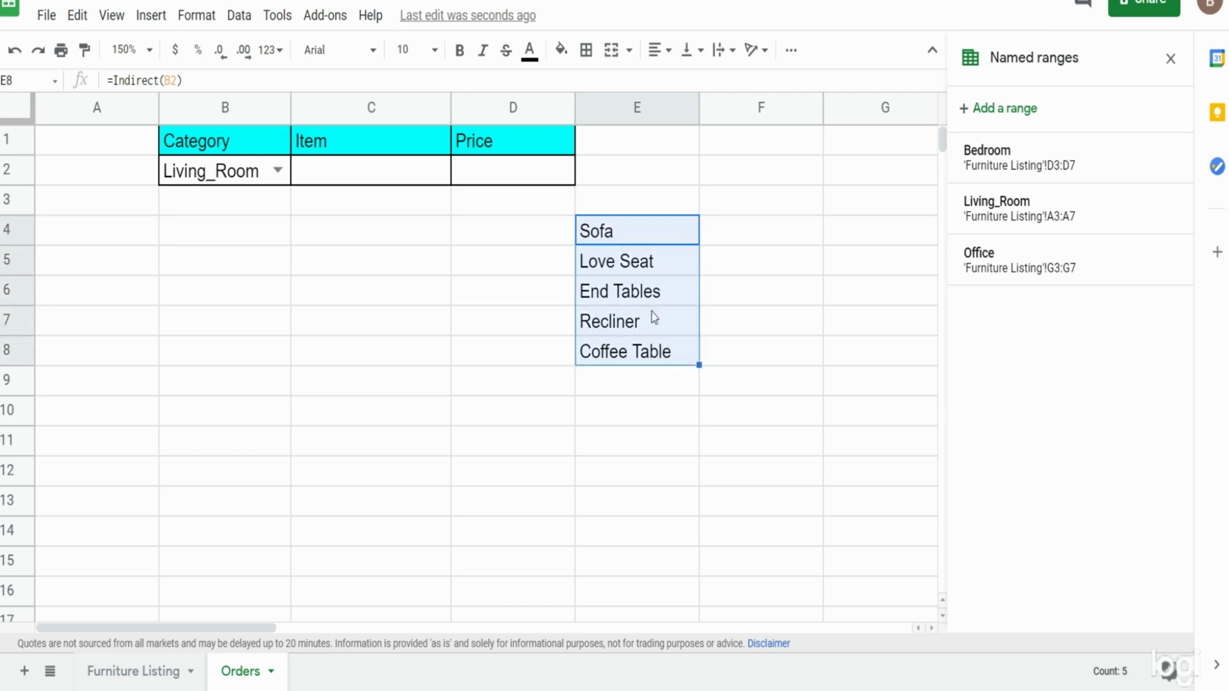
Test the item list by switching the Category dropdown in B2 to Bedroom and then to Office.
click(277, 170)
click(218, 233)
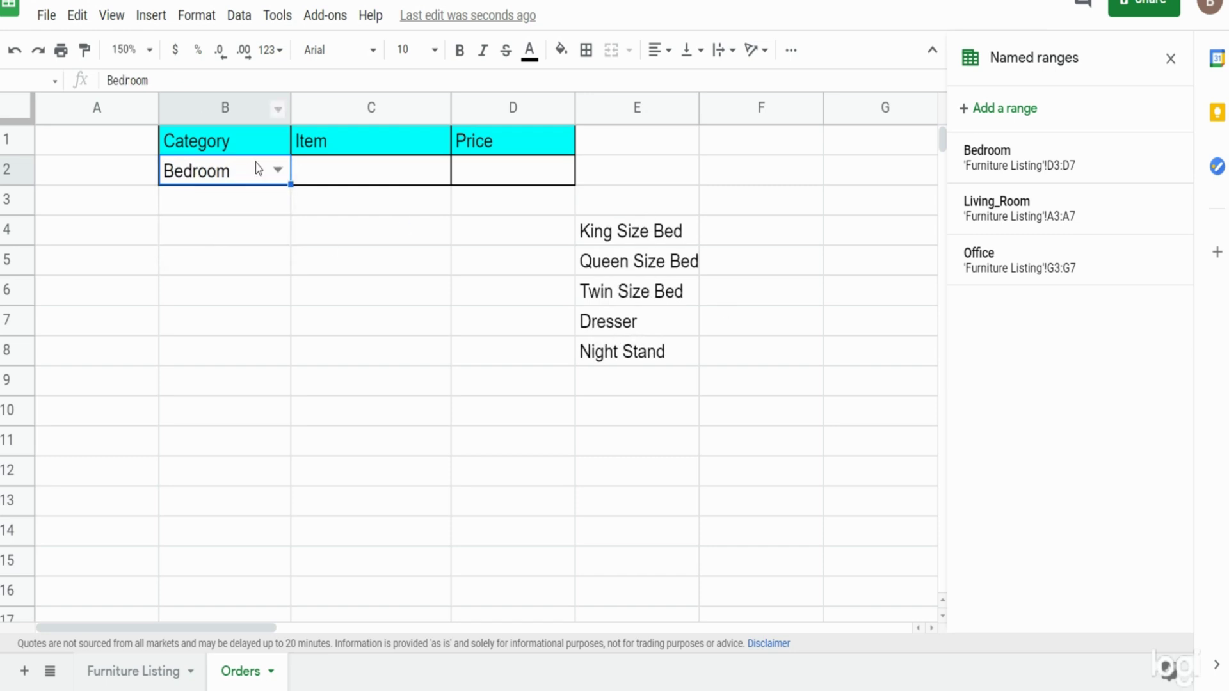
click(276, 169)
click(180, 247)
Add a dropdown to cell C2 with data validation using the list from range E4:E8.
click(343, 178)
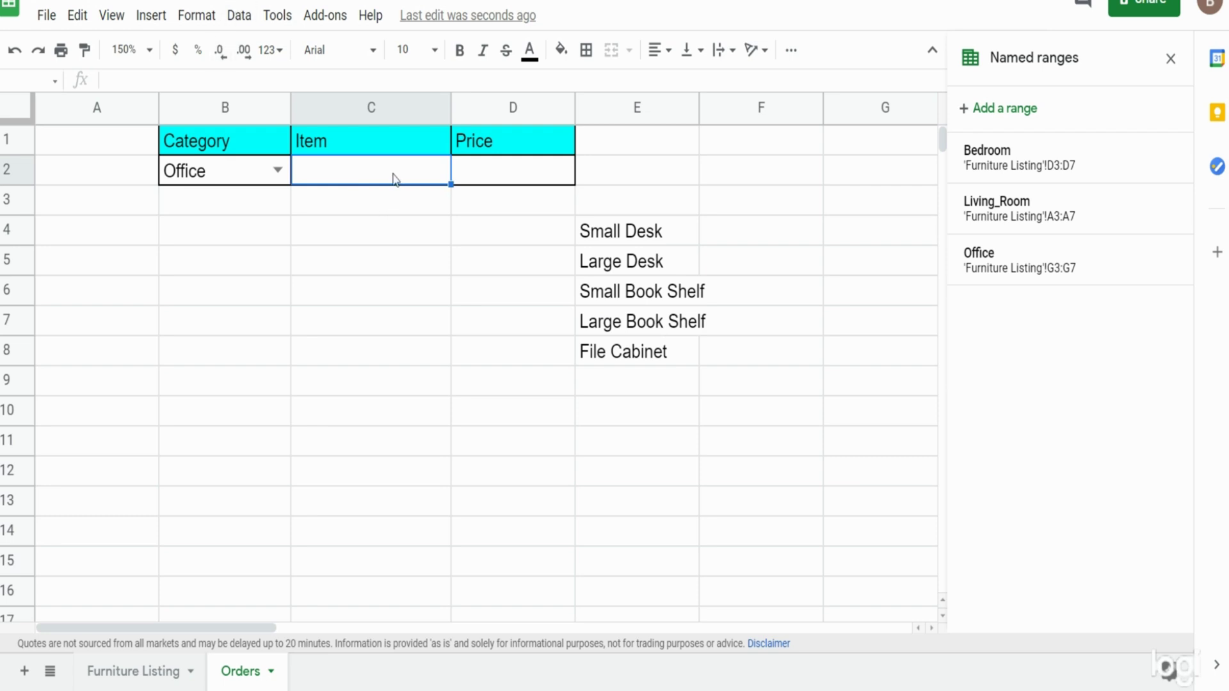
click(242, 21)
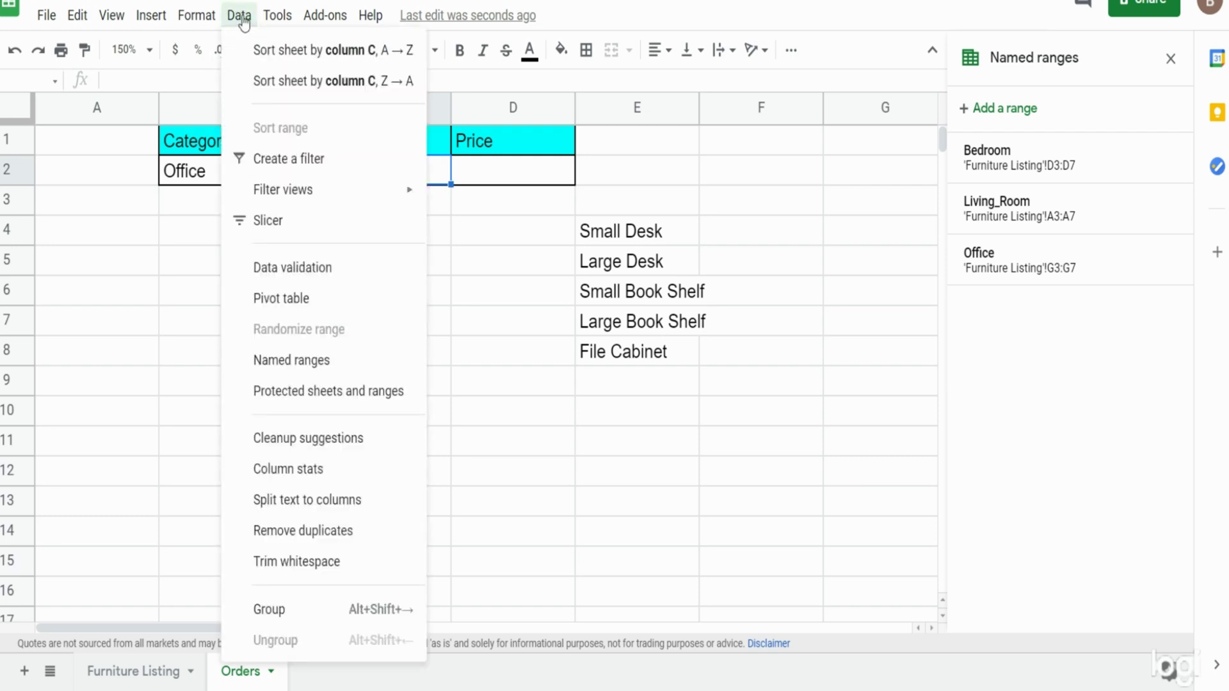
click(293, 267)
drag(672, 171, 351, 168)
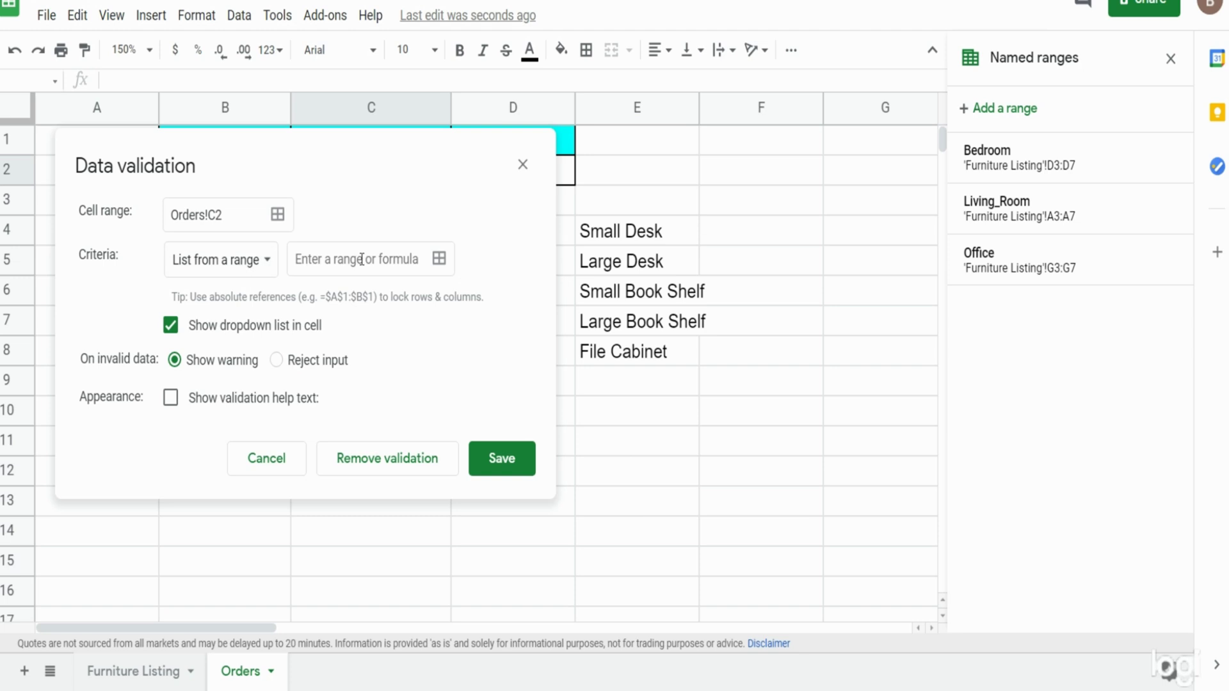
click(440, 259)
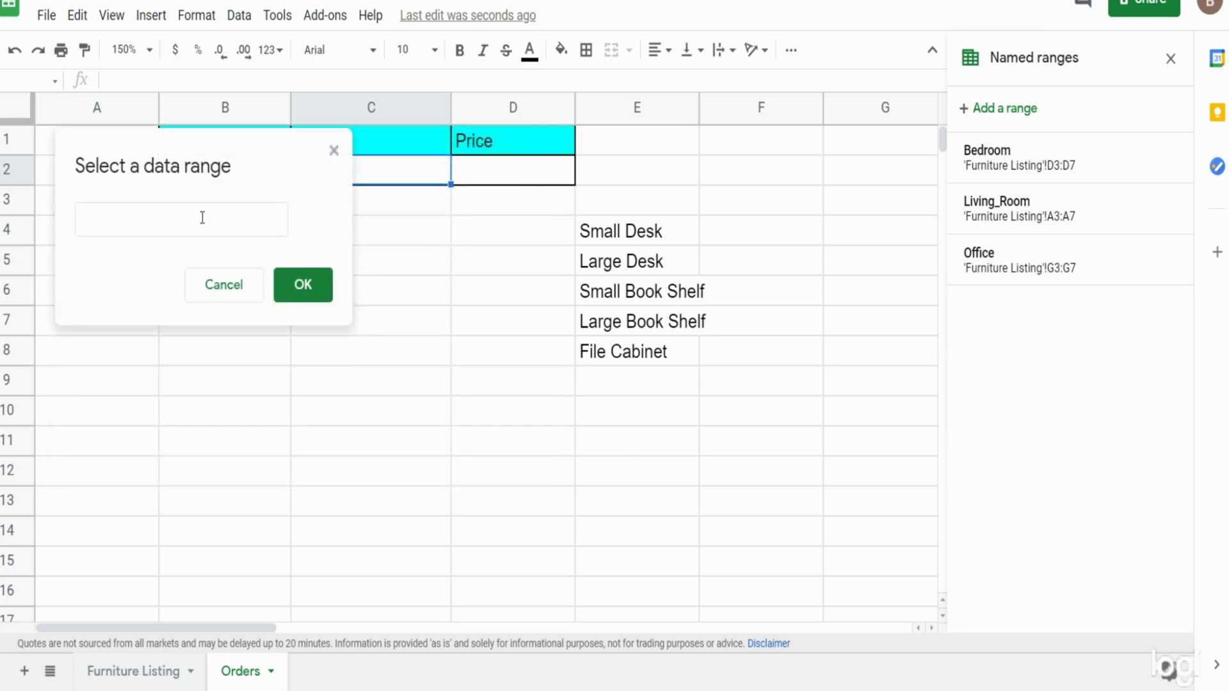
click(200, 217)
drag(602, 232, 602, 346)
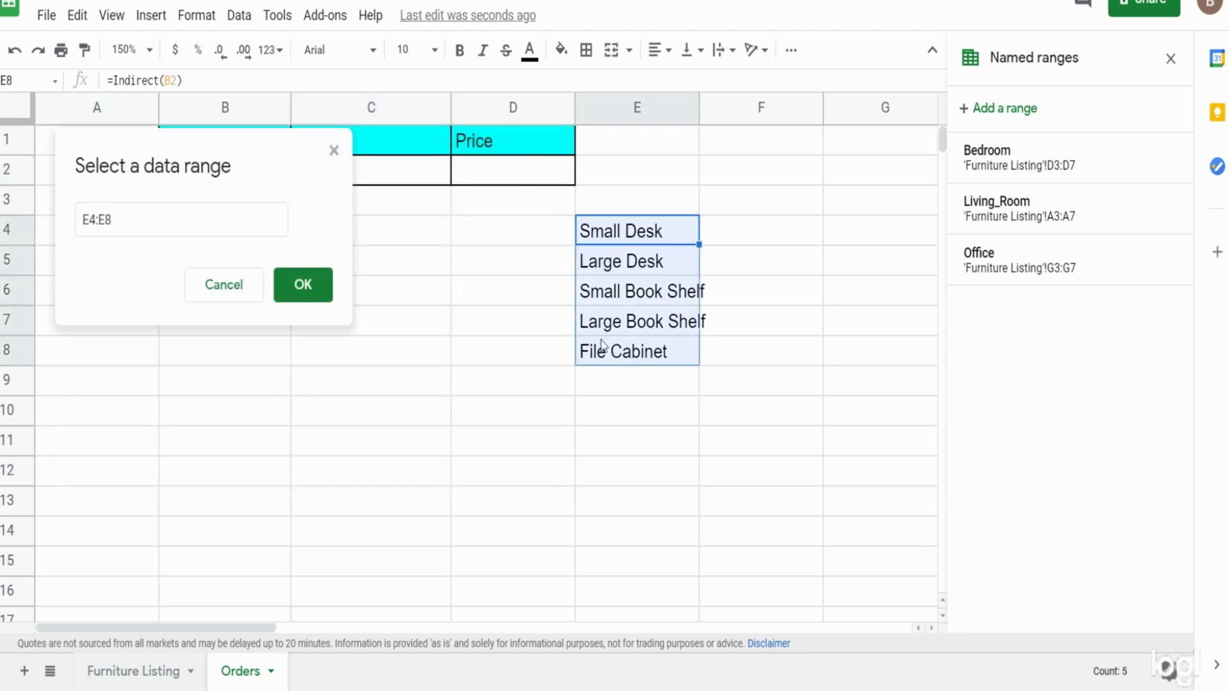
click(302, 291)
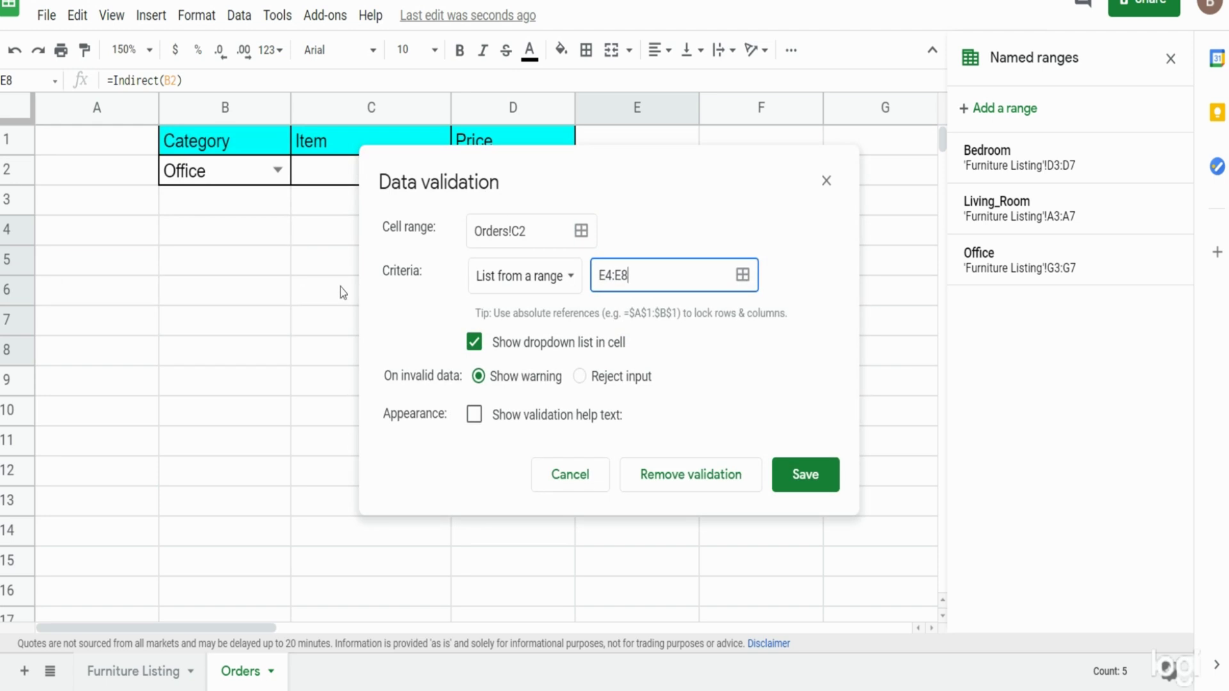
click(804, 474)
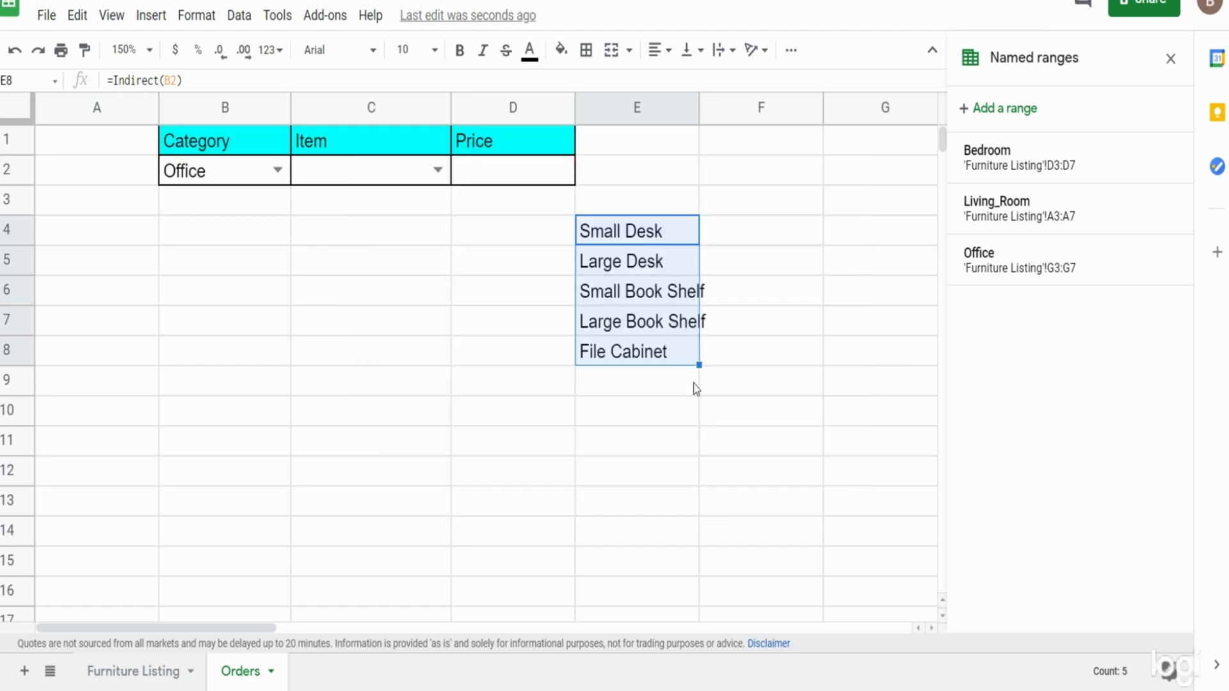
Test the Item dropdown in C2 by choosing Small Desk and then Large Desk.
click(438, 169)
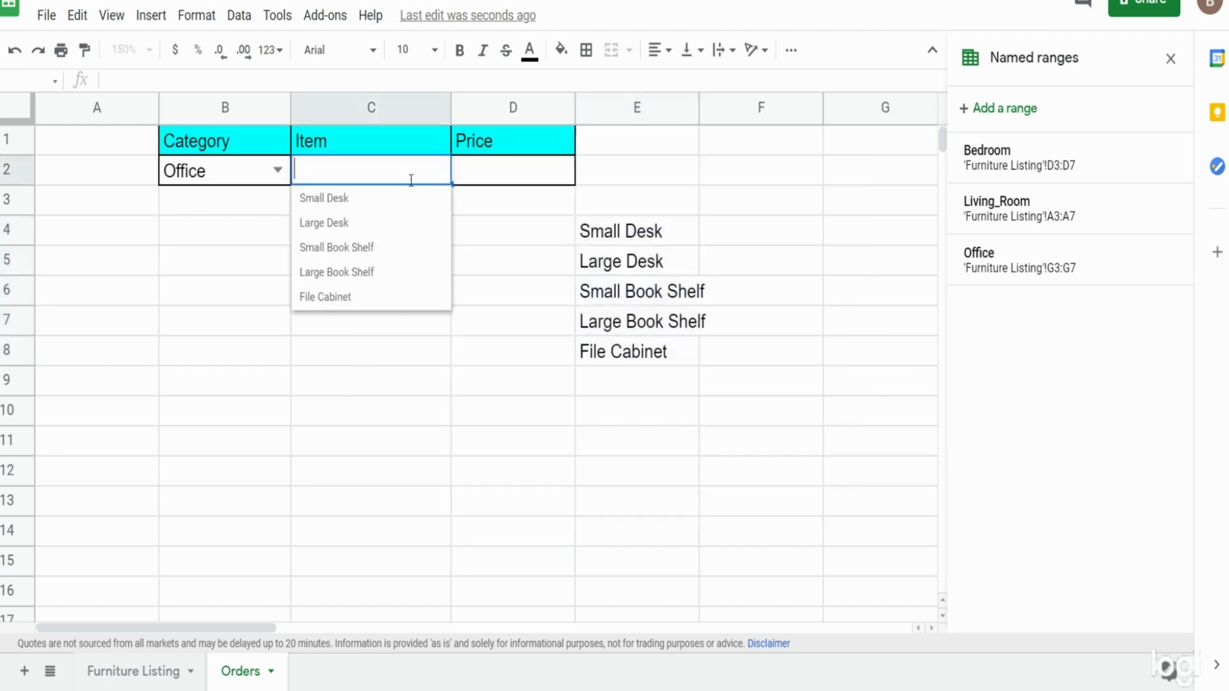
click(353, 203)
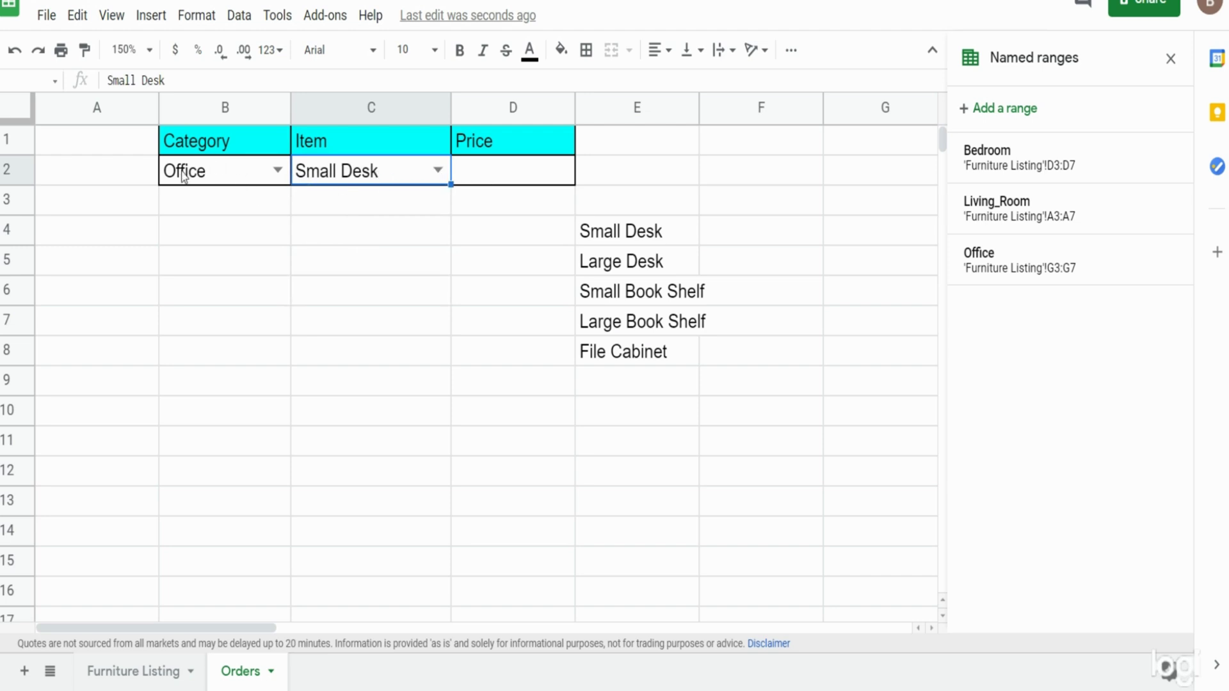
click(438, 170)
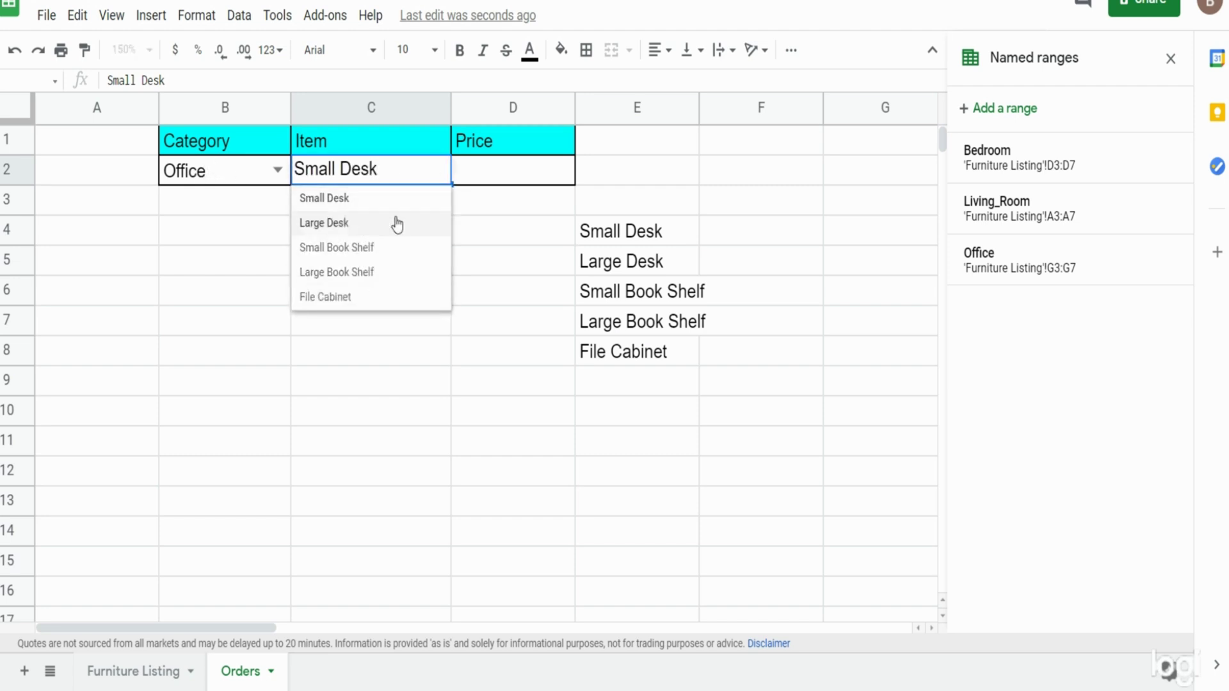
click(371, 224)
Switch the Category in B2 to Bedroom and choose Twin Size Bed as the Item in C2.
click(285, 170)
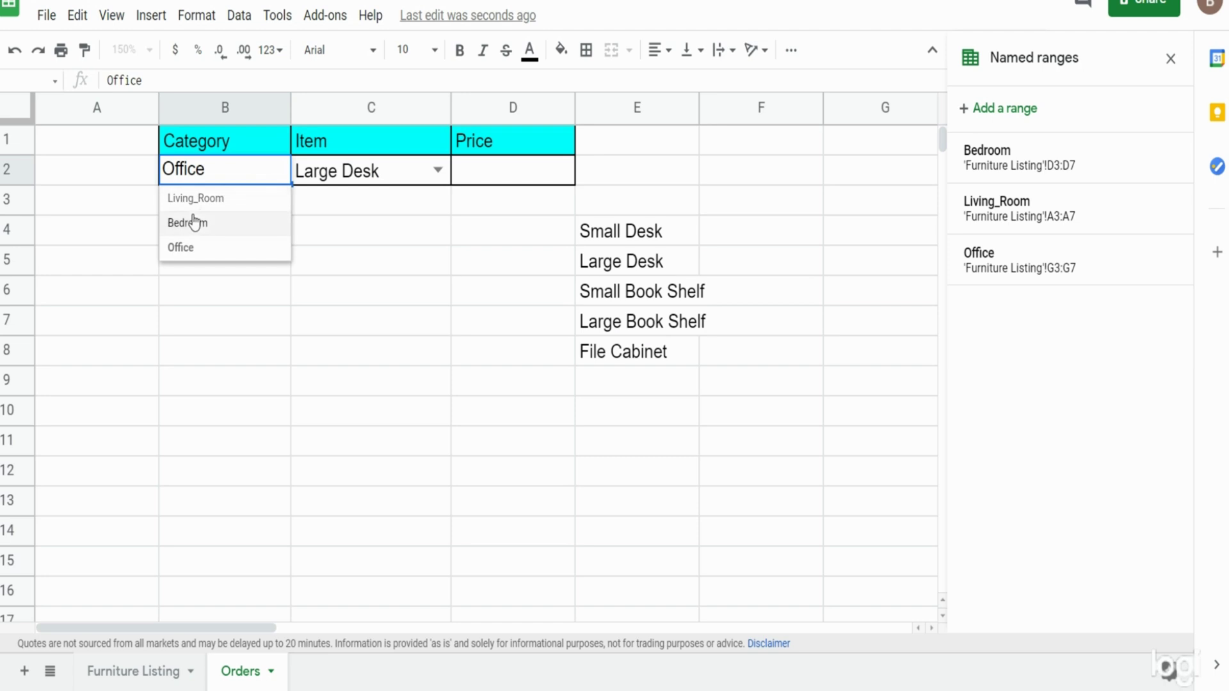
click(288, 221)
click(437, 170)
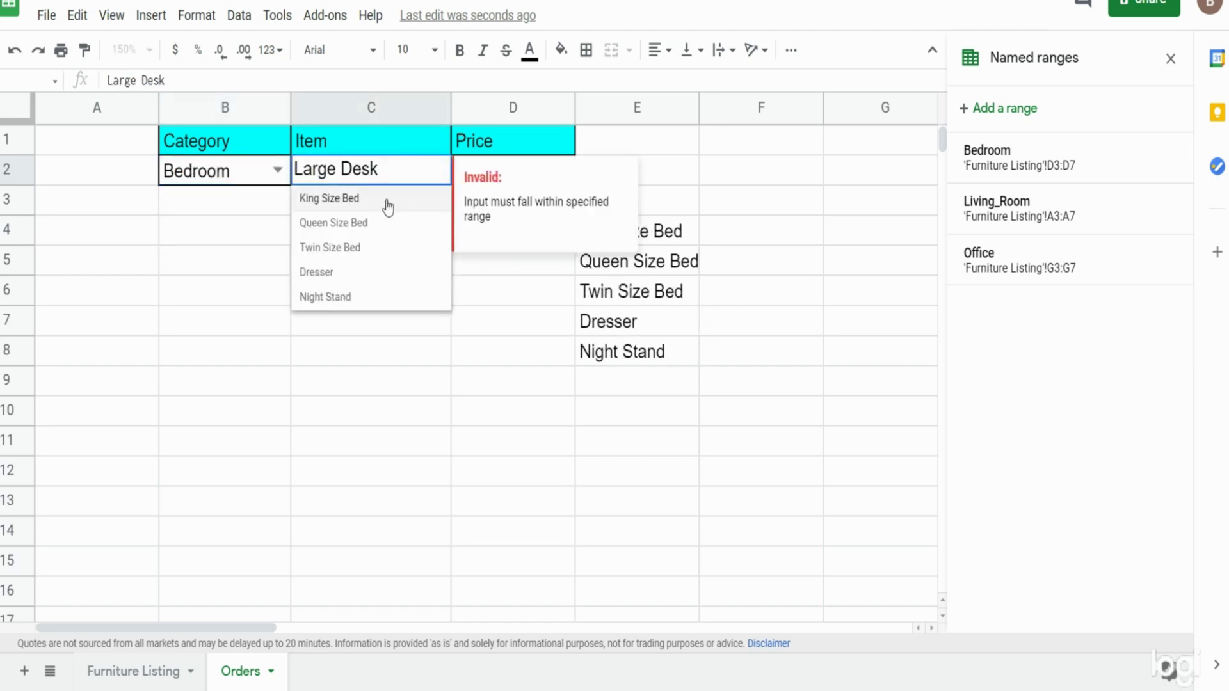
click(343, 248)
Set the Category in B2 to Living_Room and the Item in C2 to Sofa.
click(277, 170)
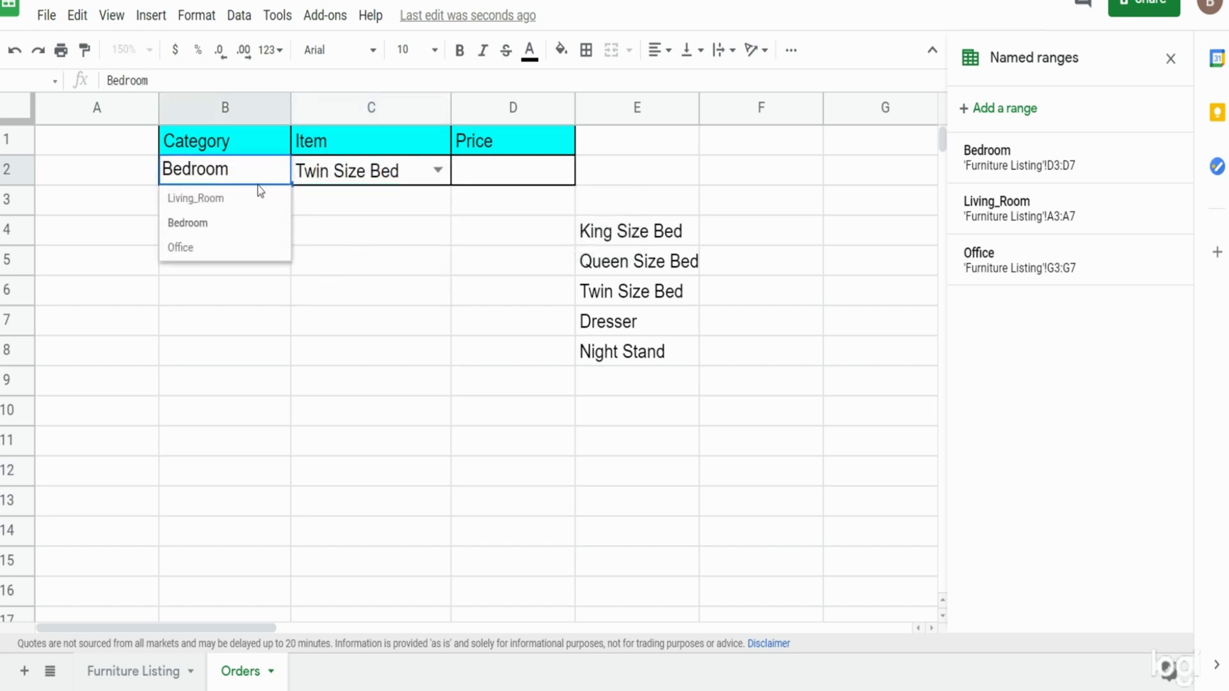
click(219, 203)
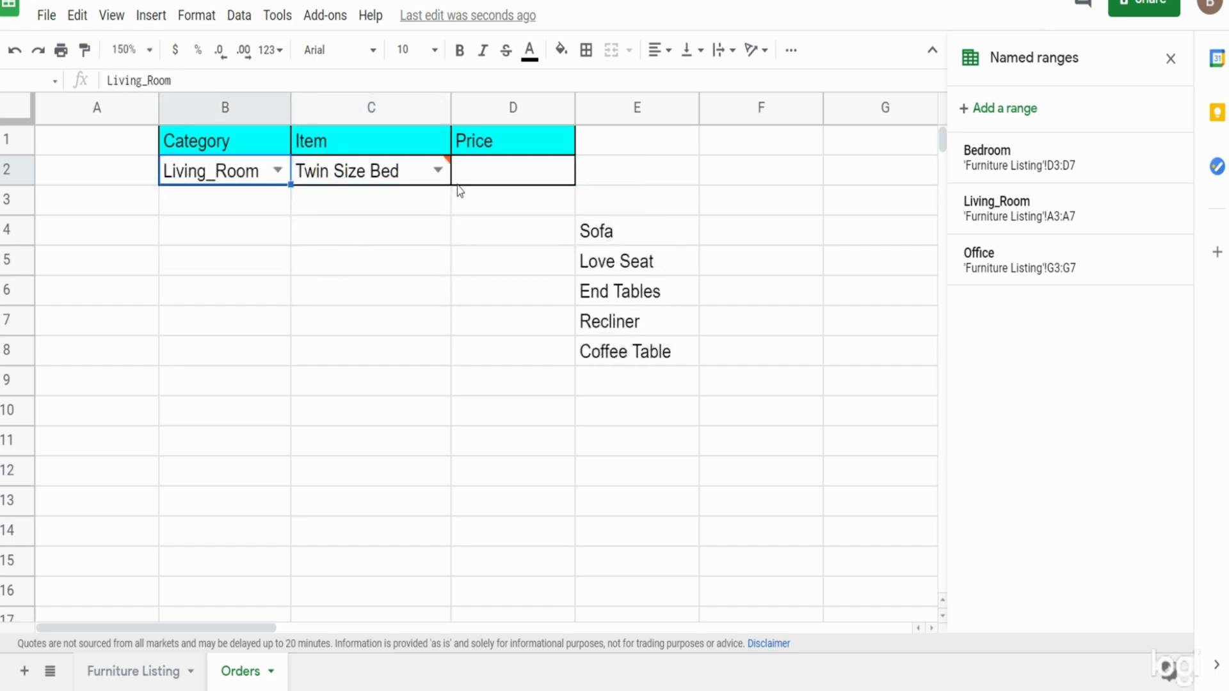
click(438, 170)
click(349, 203)
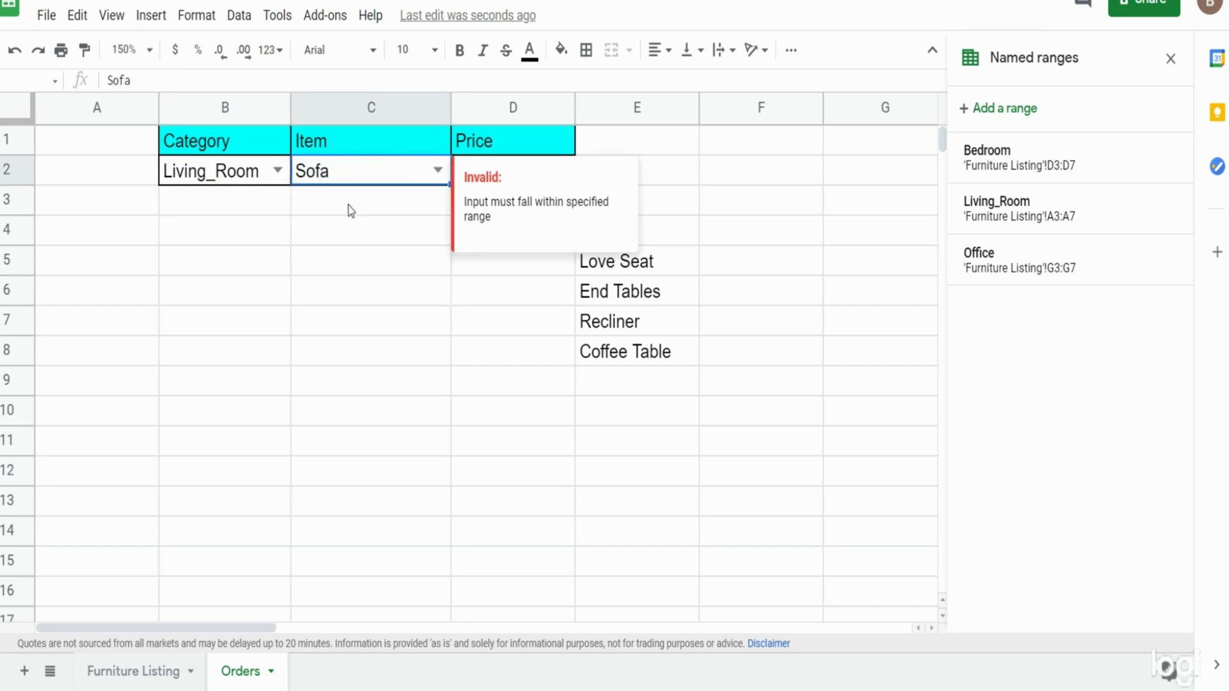
click(201, 179)
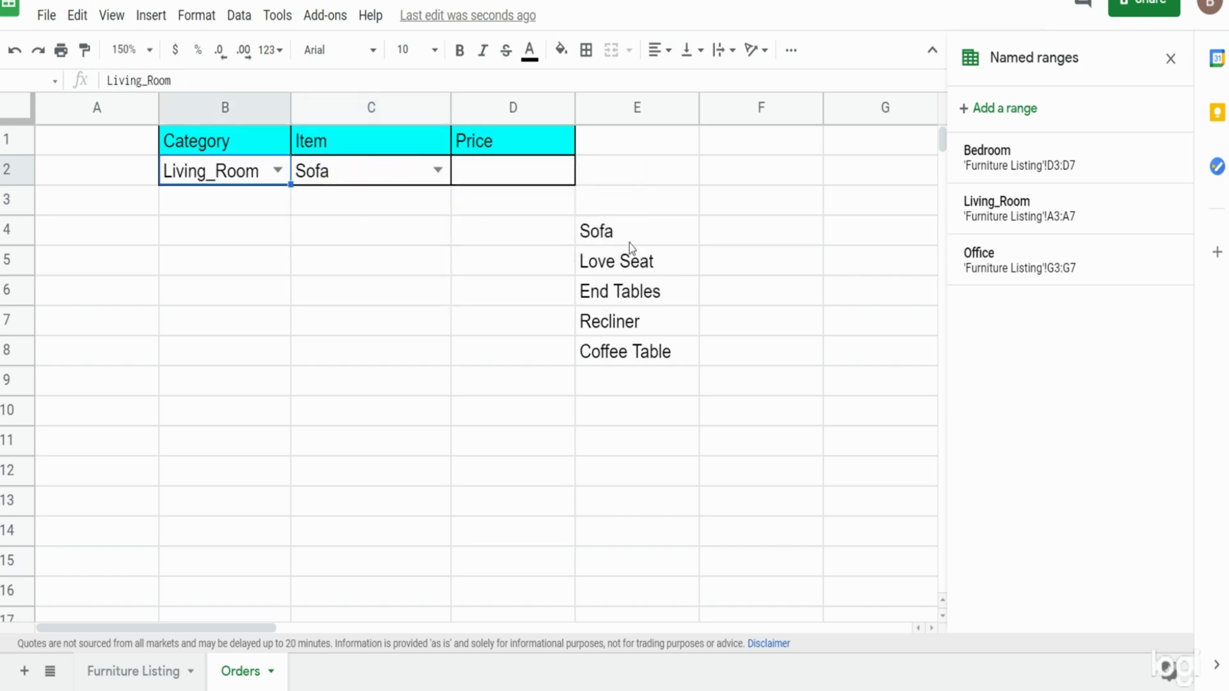
Hide the helper list in E4:E8 by setting its text color to white.
drag(611, 232, 625, 355)
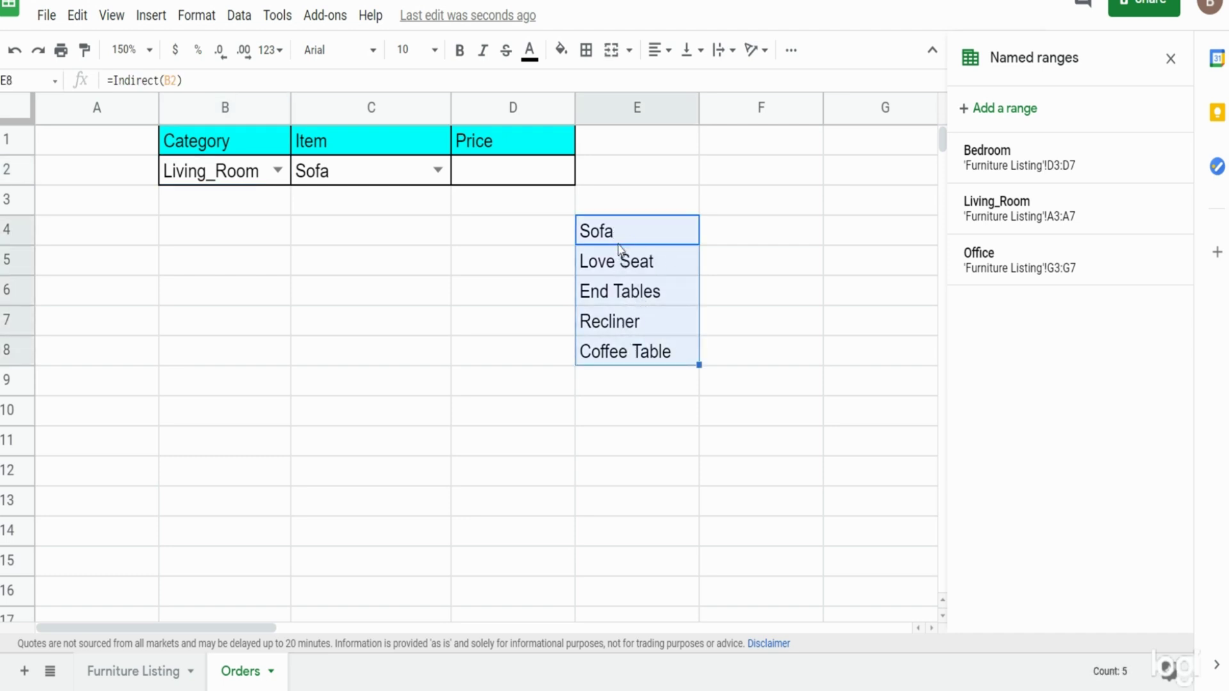
click(530, 51)
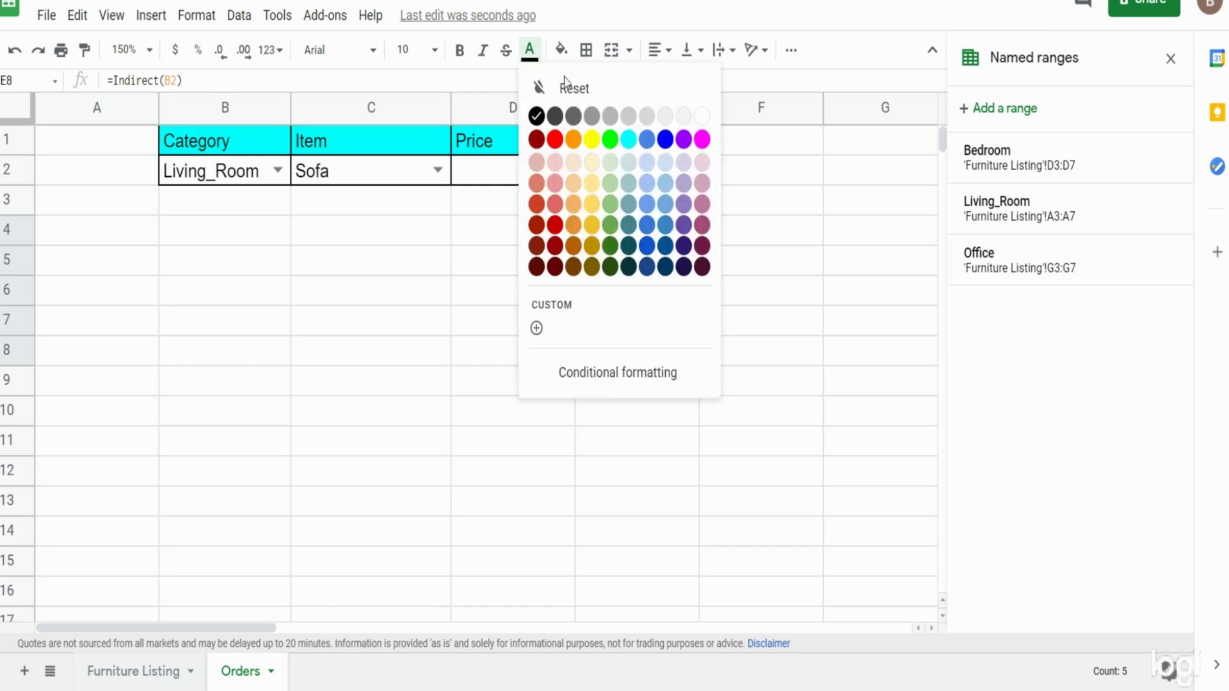
click(702, 116)
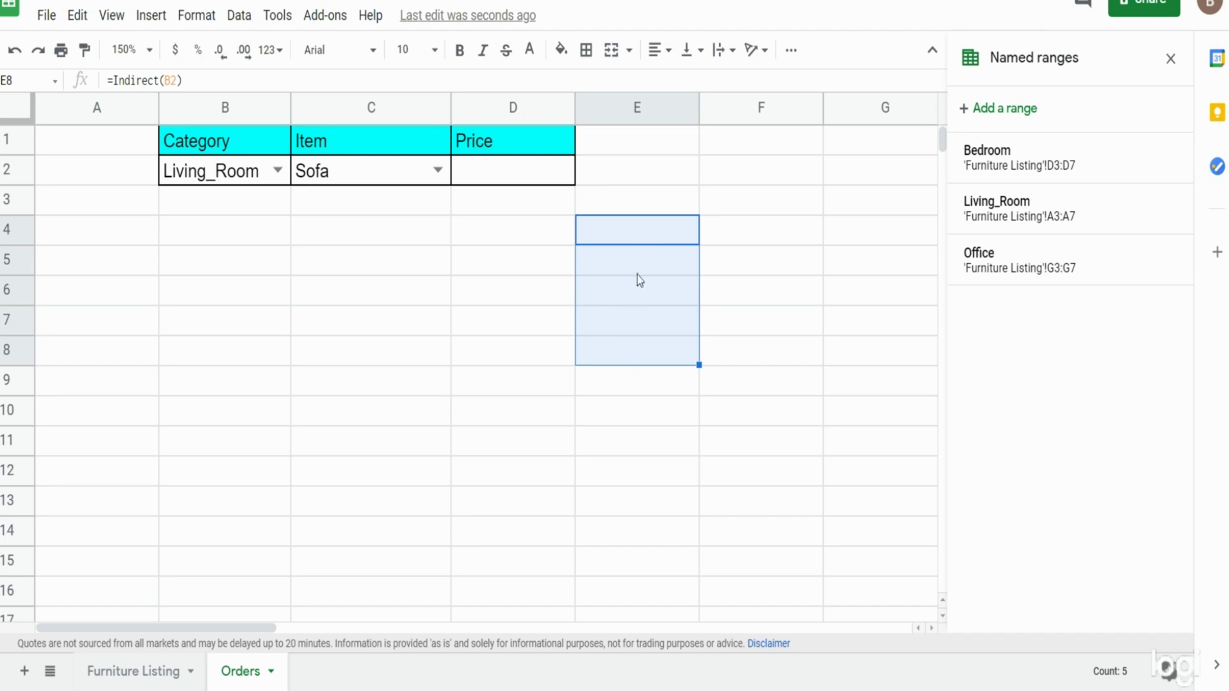
click(500, 173)
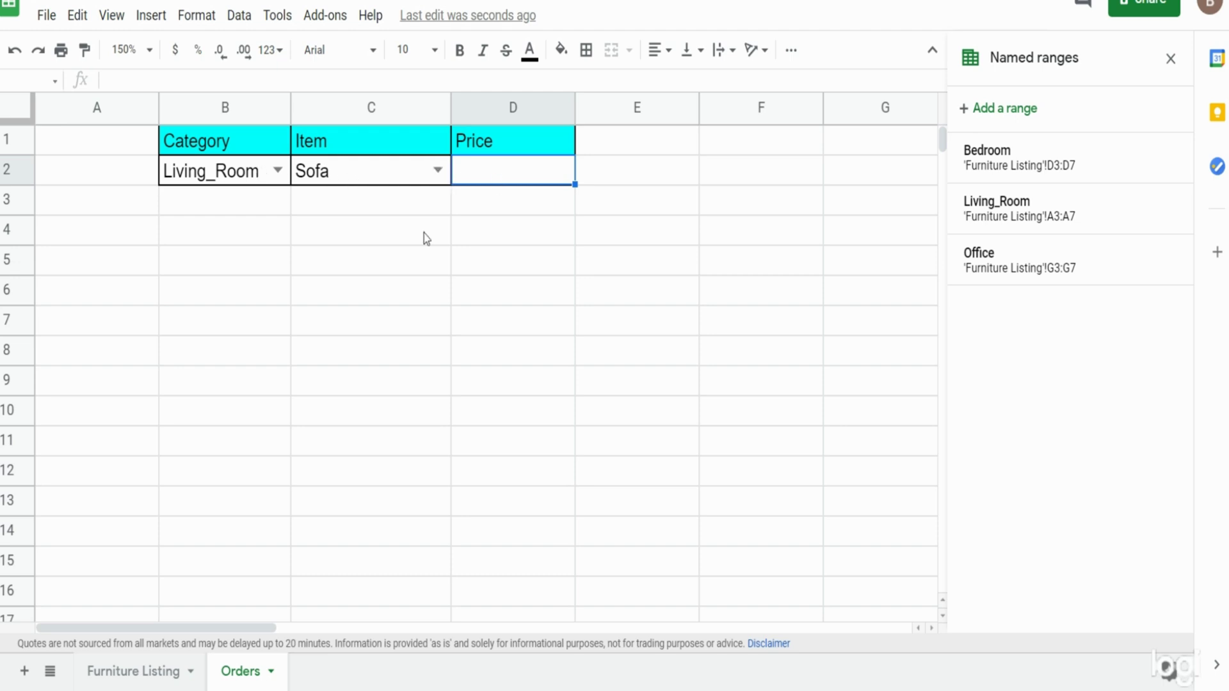
On the Furniture Listing sheet, add a named range called Living_RoomP for the living room items and prices in A3:B7.
click(162, 676)
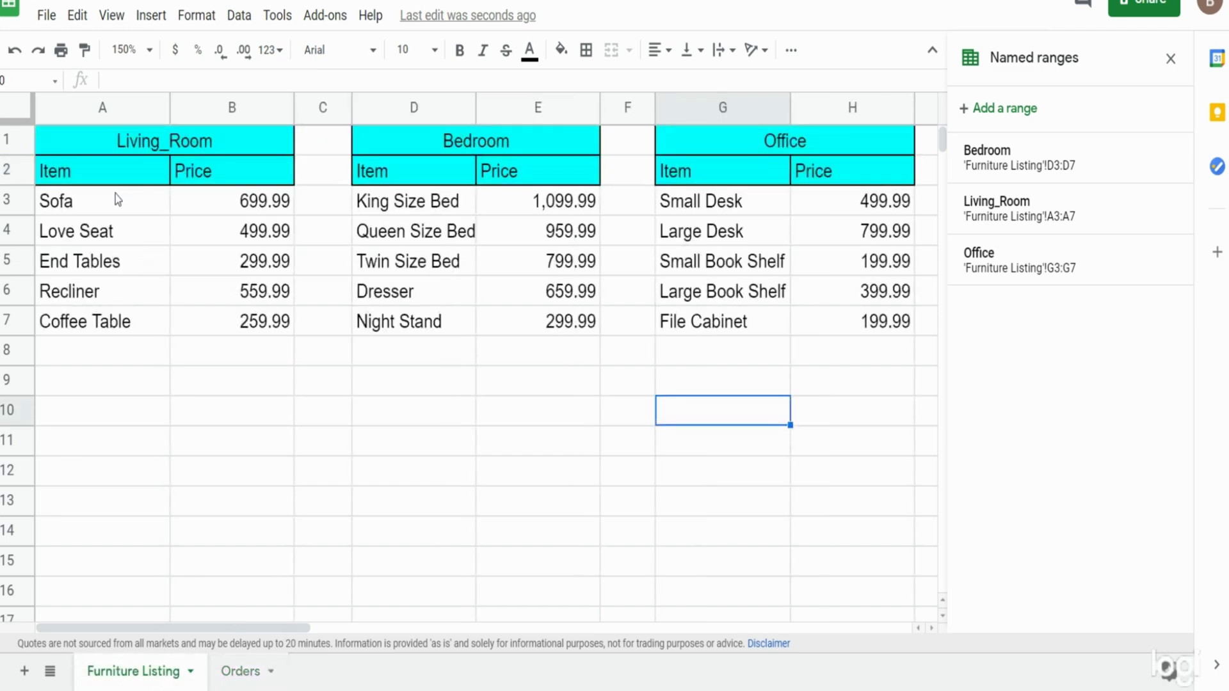
drag(105, 198, 233, 328)
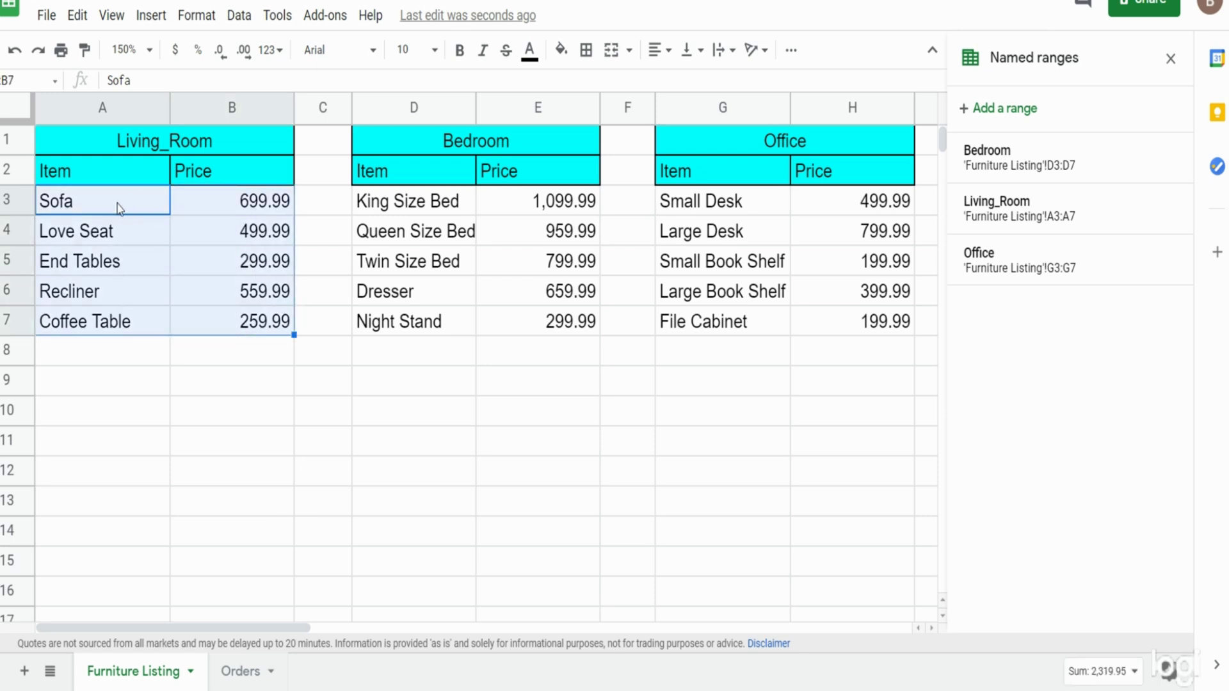
drag(457, 204, 605, 306)
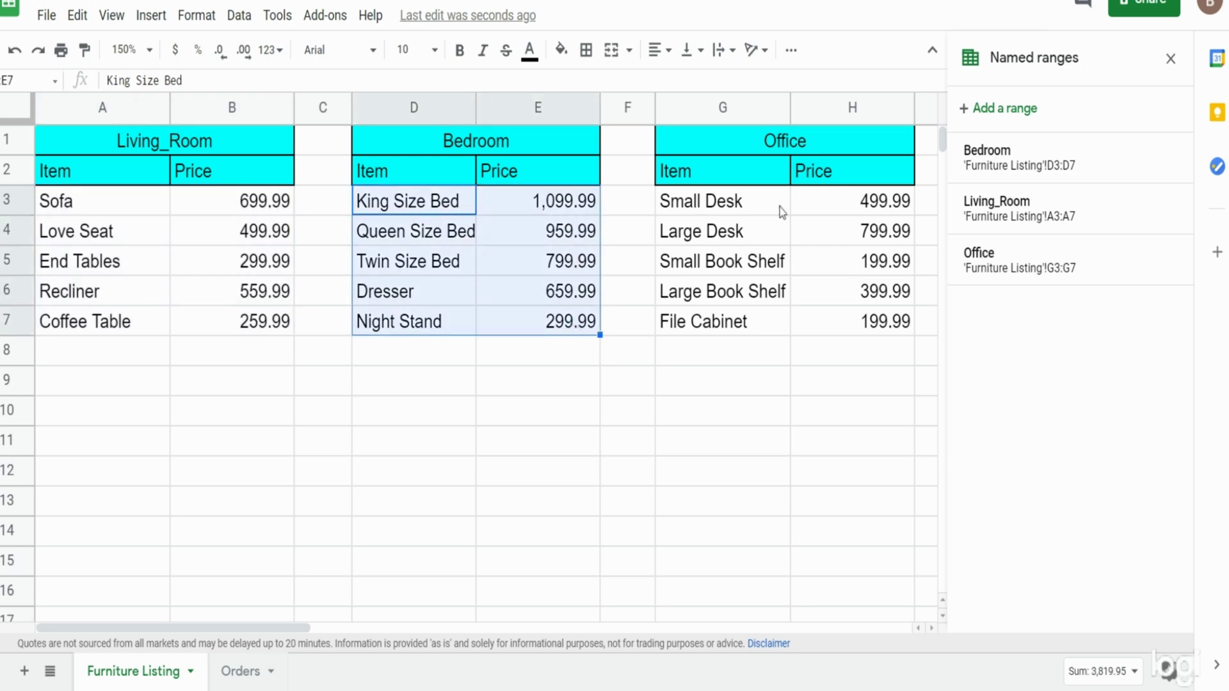
drag(148, 204, 237, 326)
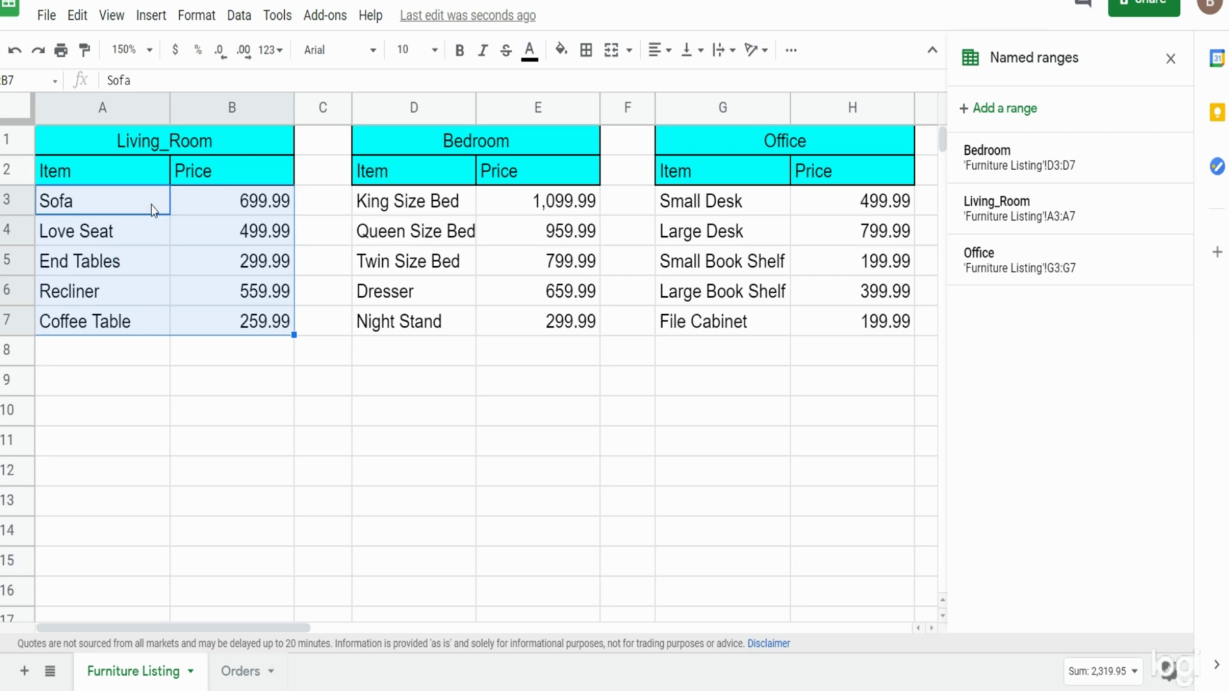
click(996, 108)
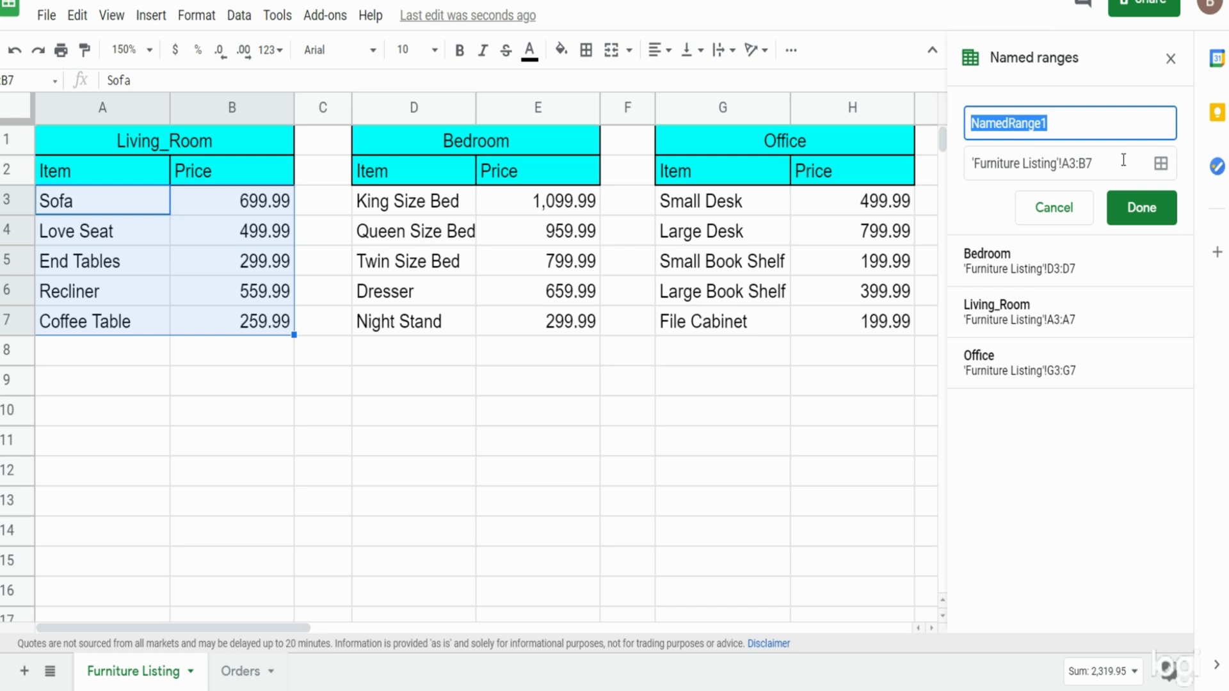
text(Living)
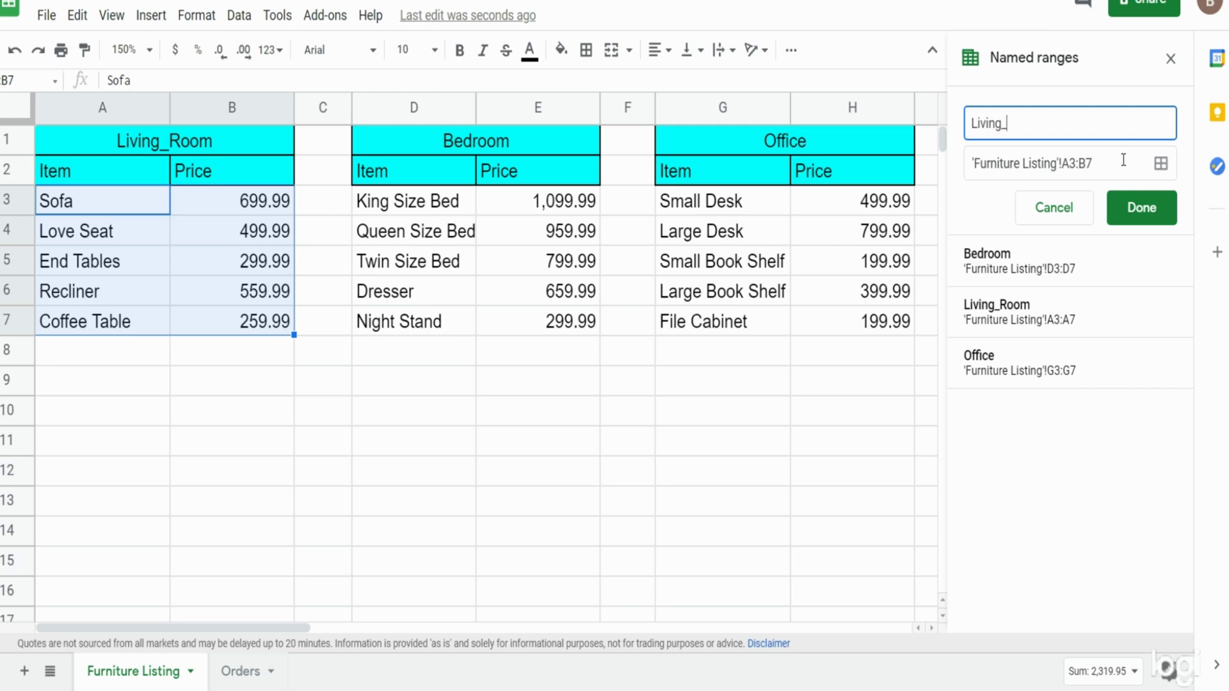
text(_RoomP)
click(1142, 208)
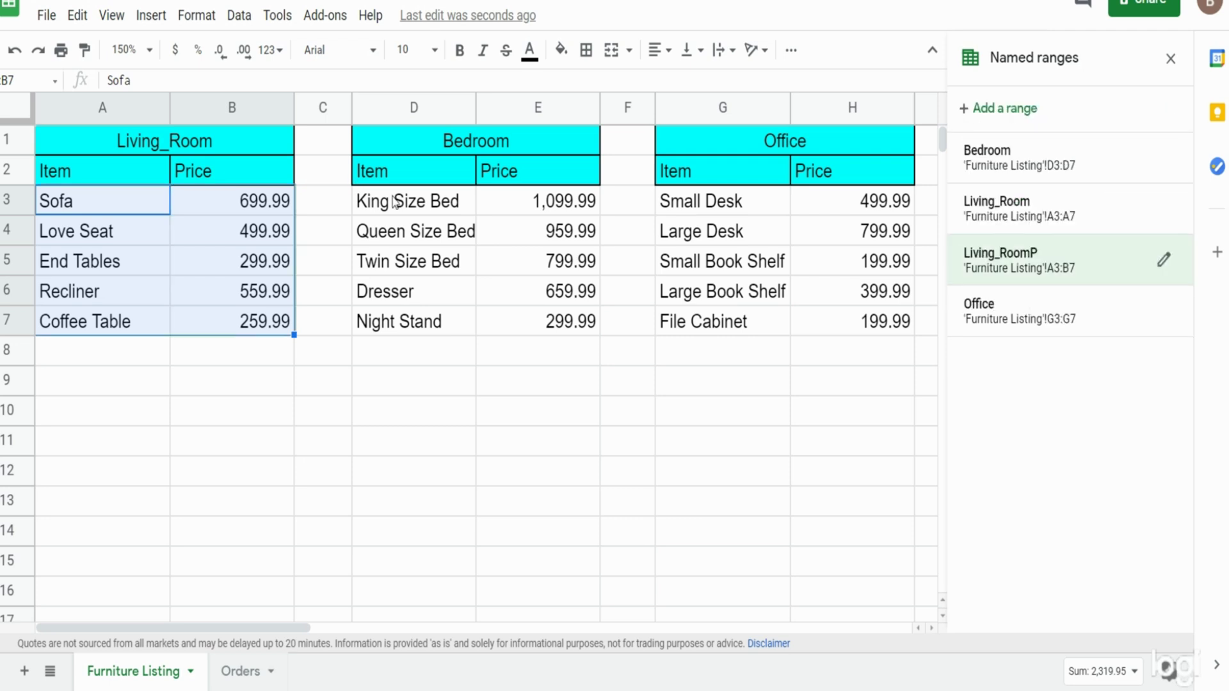
Add a named range called BedroomP for the bedroom items and prices in D3:E7.
drag(394, 202, 535, 321)
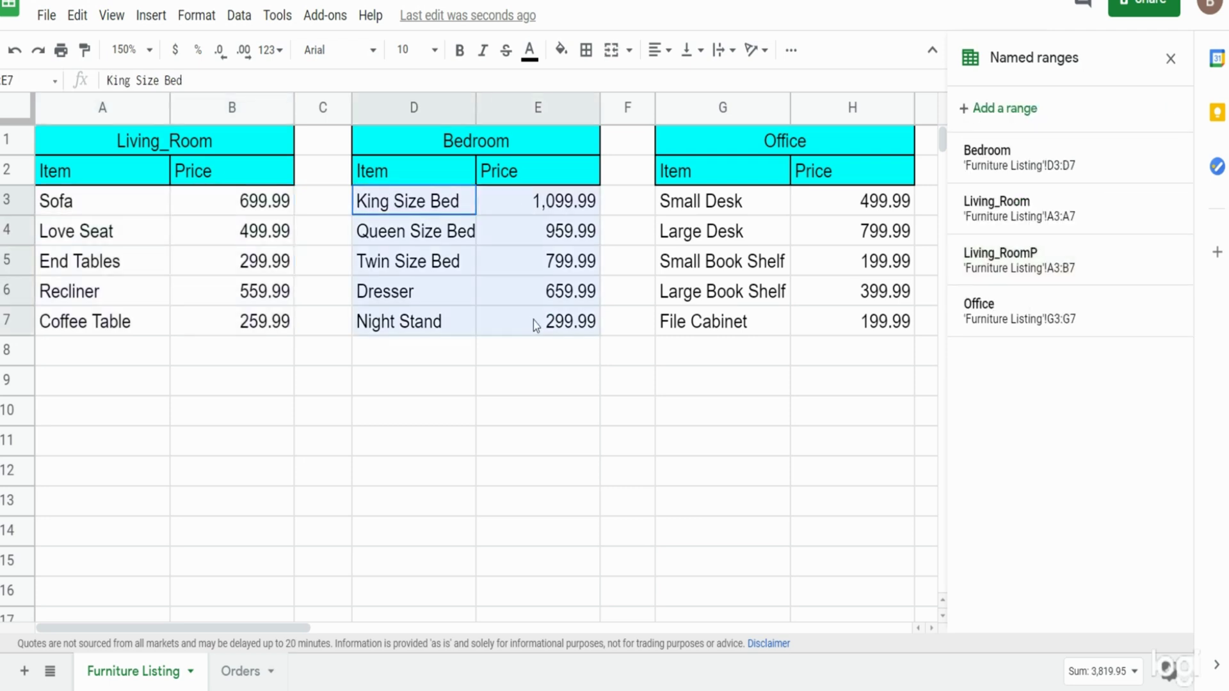
click(1027, 110)
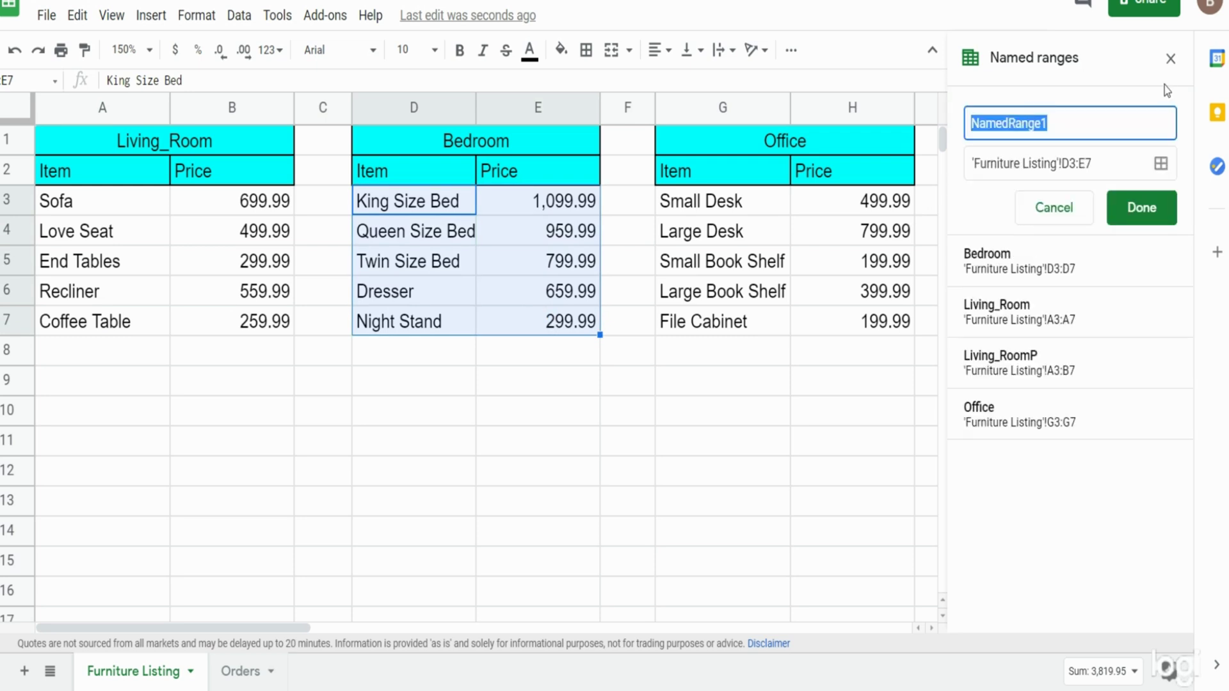
text(BedroomP)
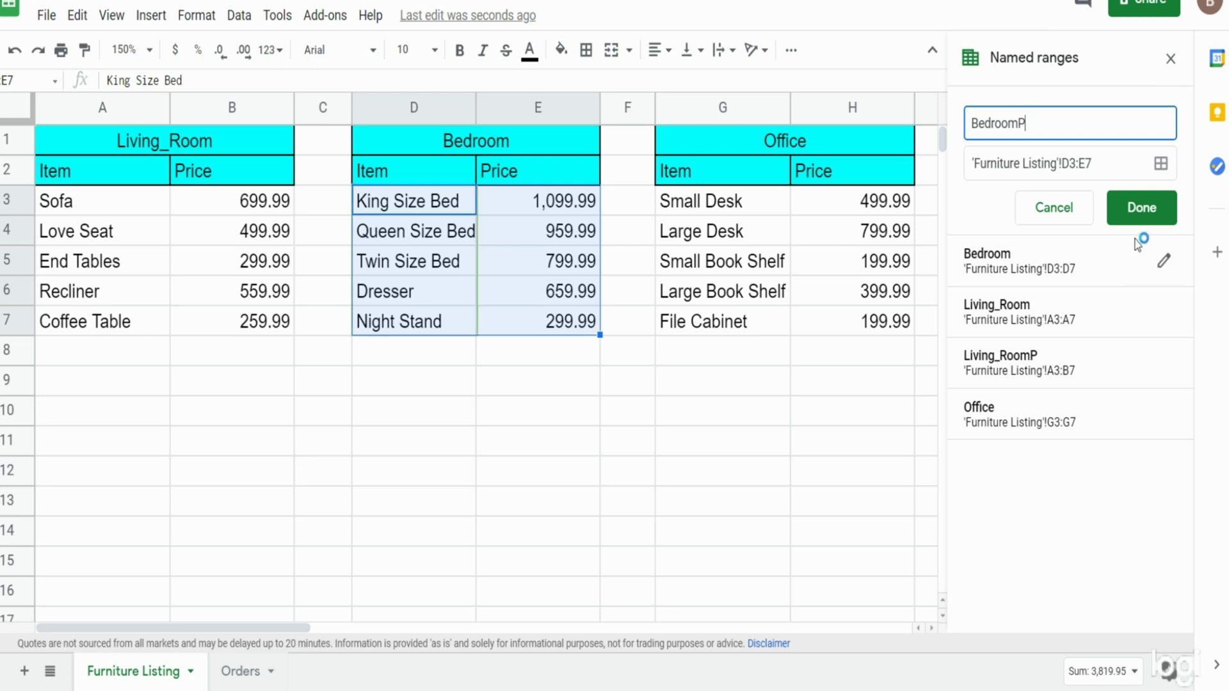
click(1142, 207)
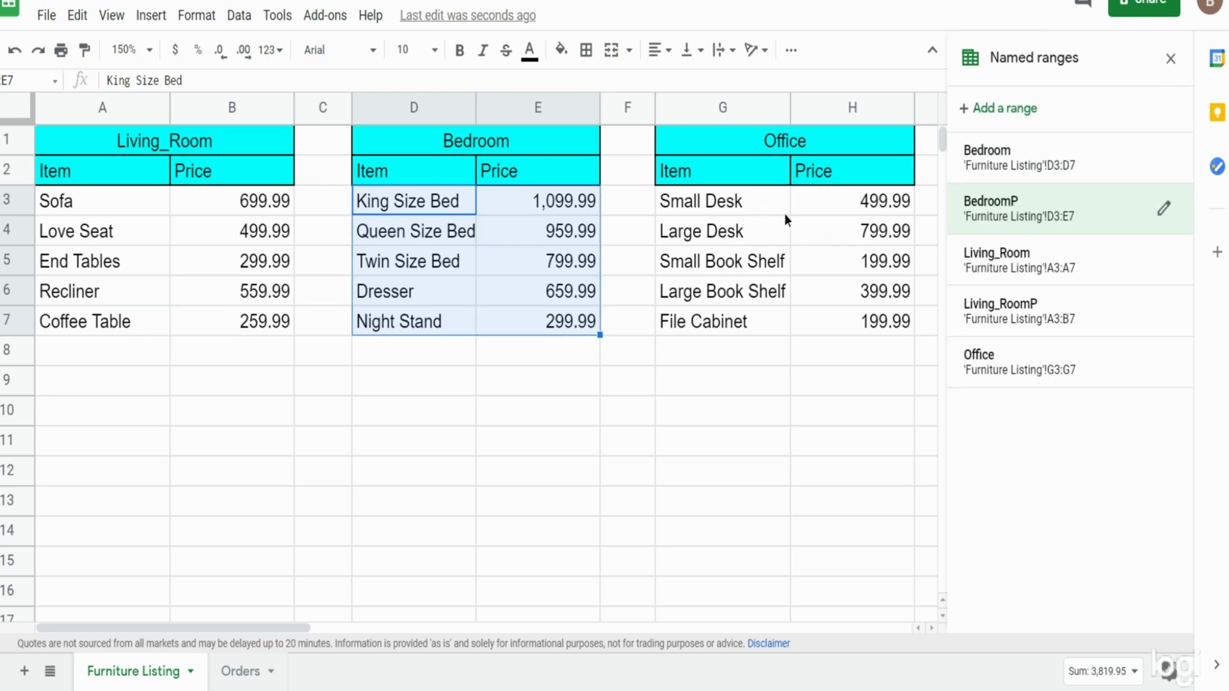
Add a named range called OfficeP for the office items and prices in G3:H7, and return to the Orders sheet.
drag(785, 213, 843, 317)
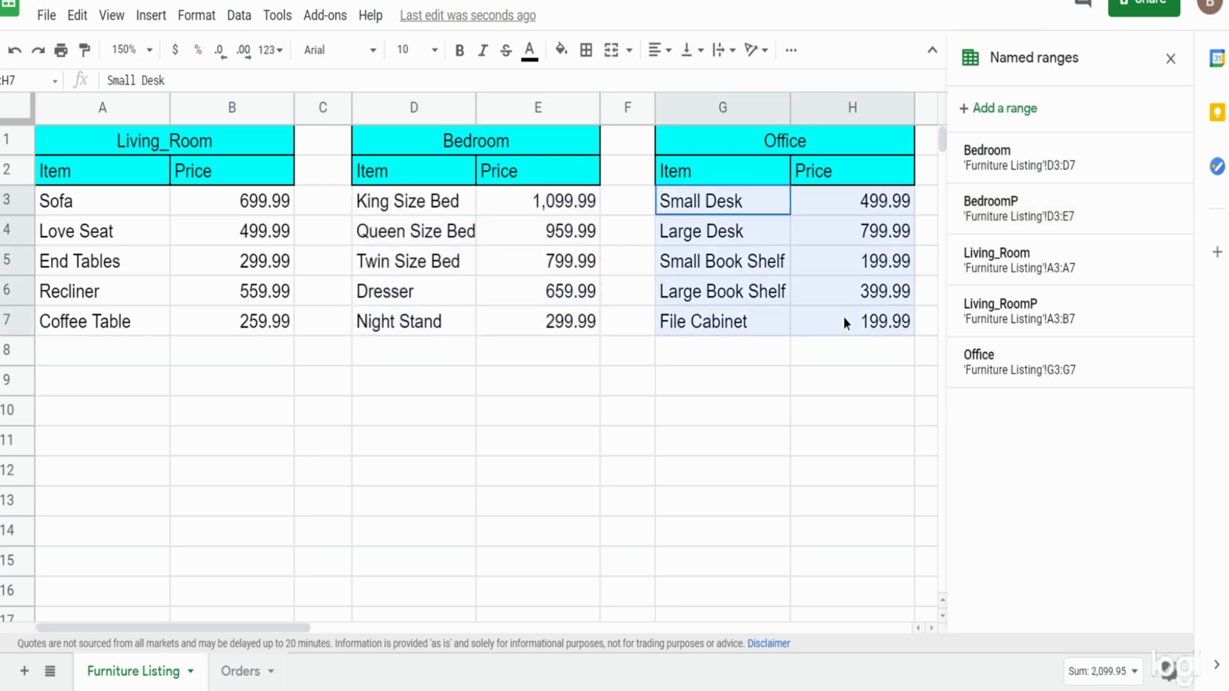
click(1015, 112)
text(Office)
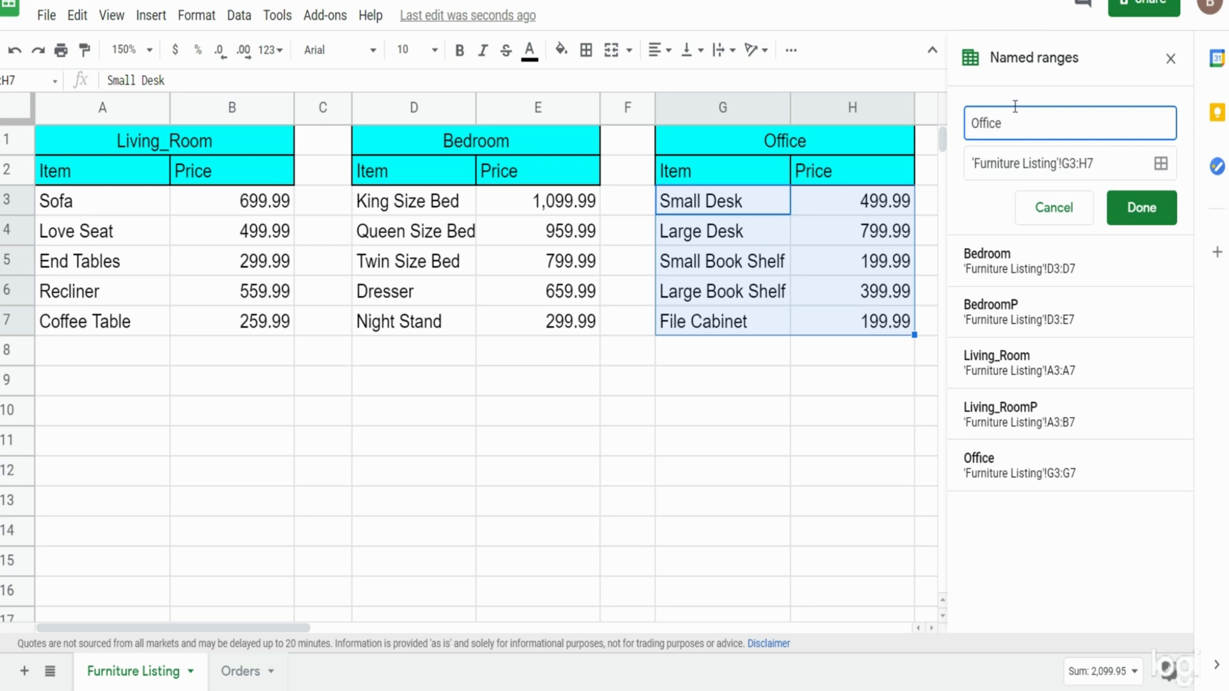
text(P)
click(1142, 207)
click(724, 411)
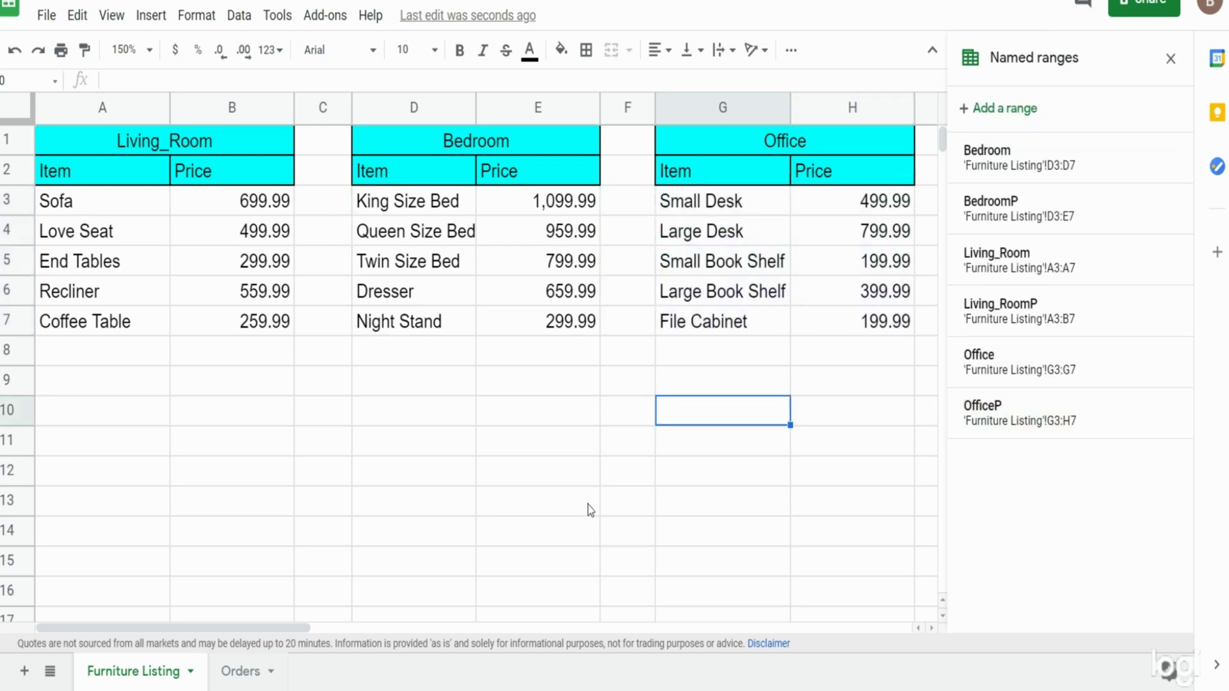
click(240, 671)
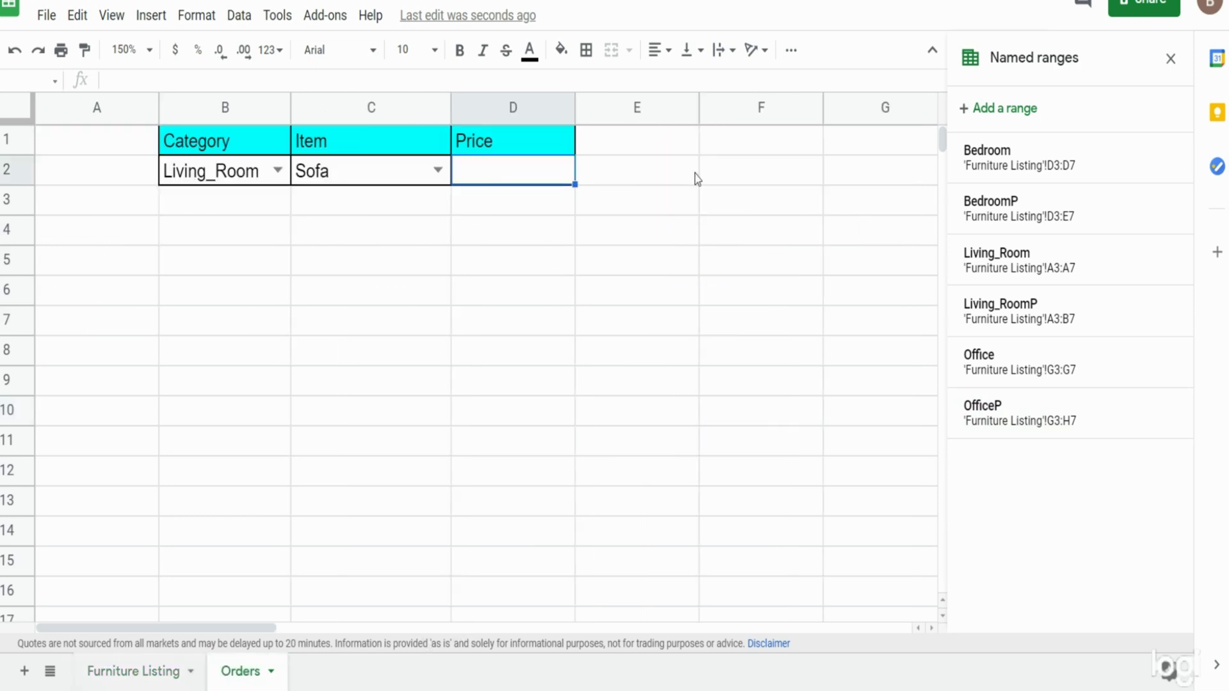
In Price cell D2, start a VLOOKUP formula that searches for item C2 in the range INDIRECT(B2&"P").
text(=V)
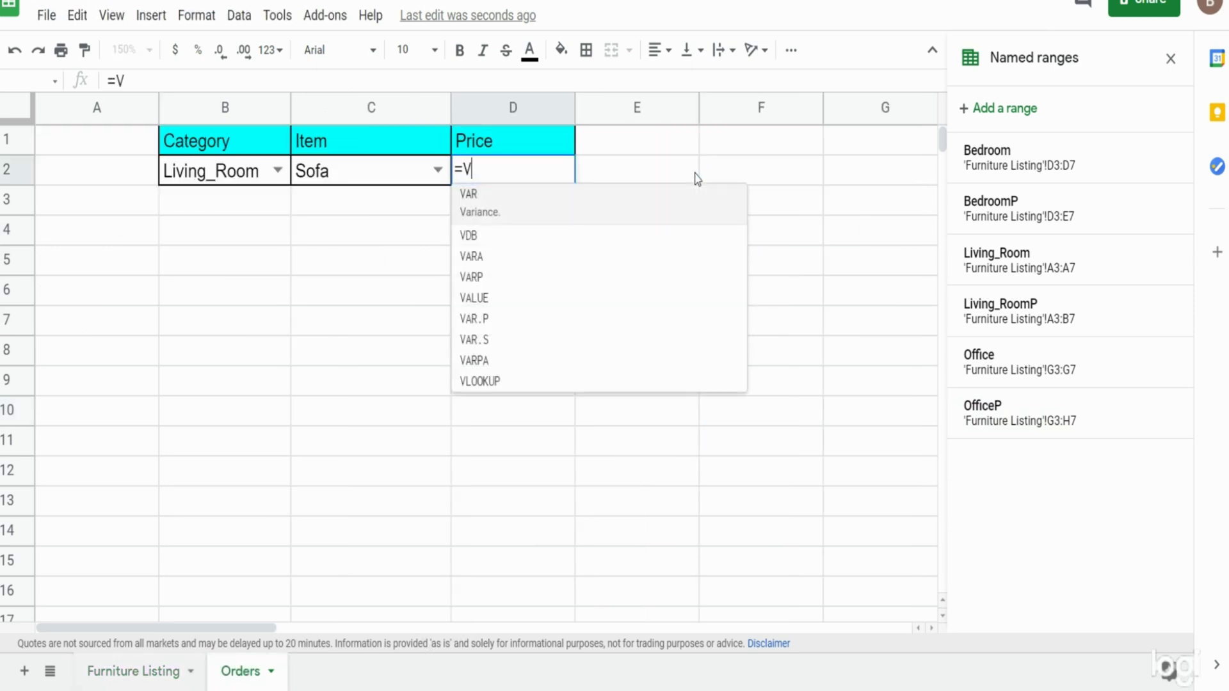
text(L)
key(Tab)
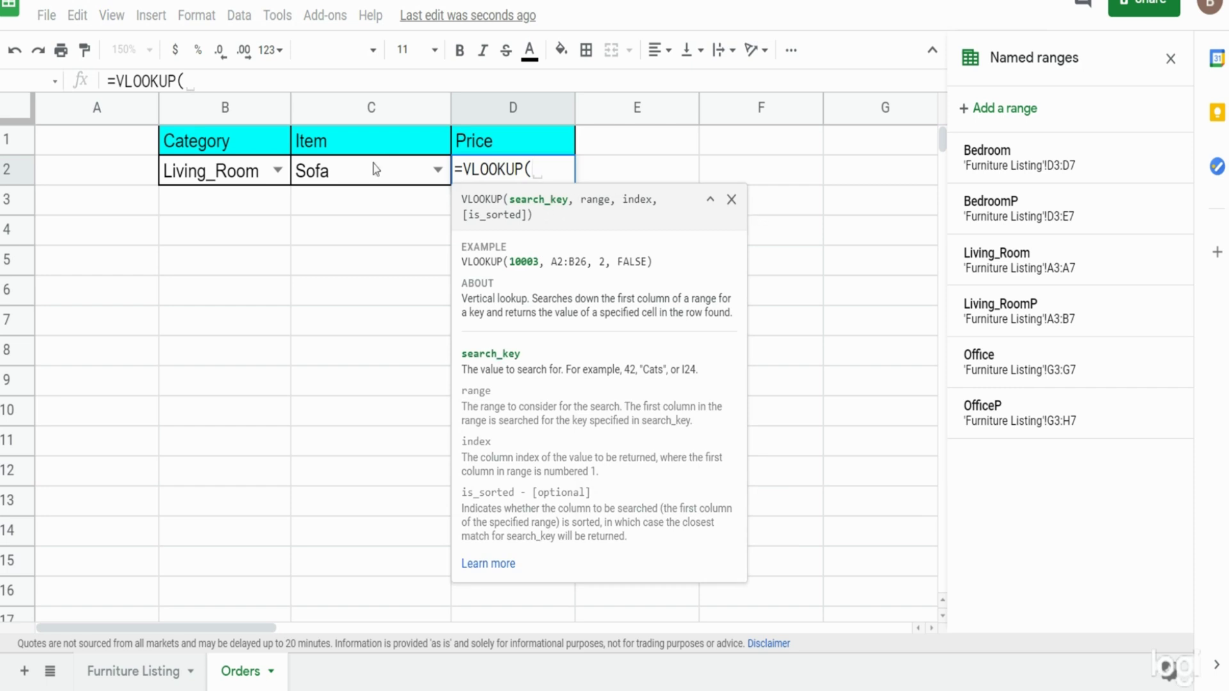
click(359, 178)
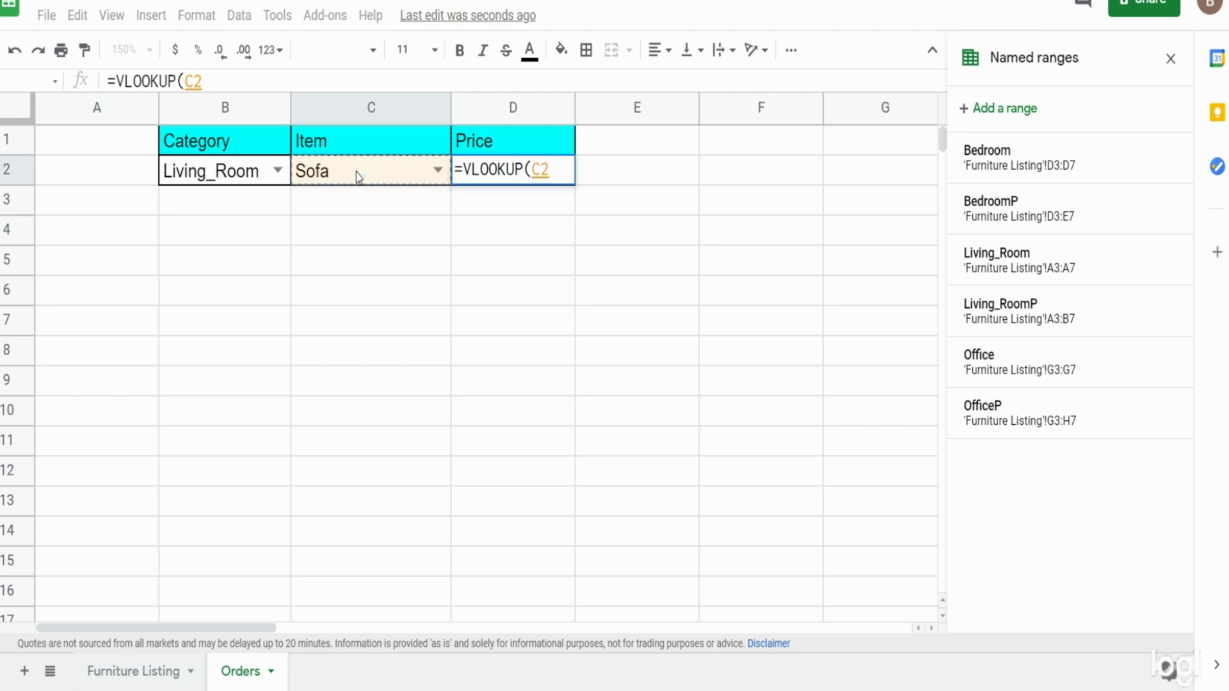
text(,)
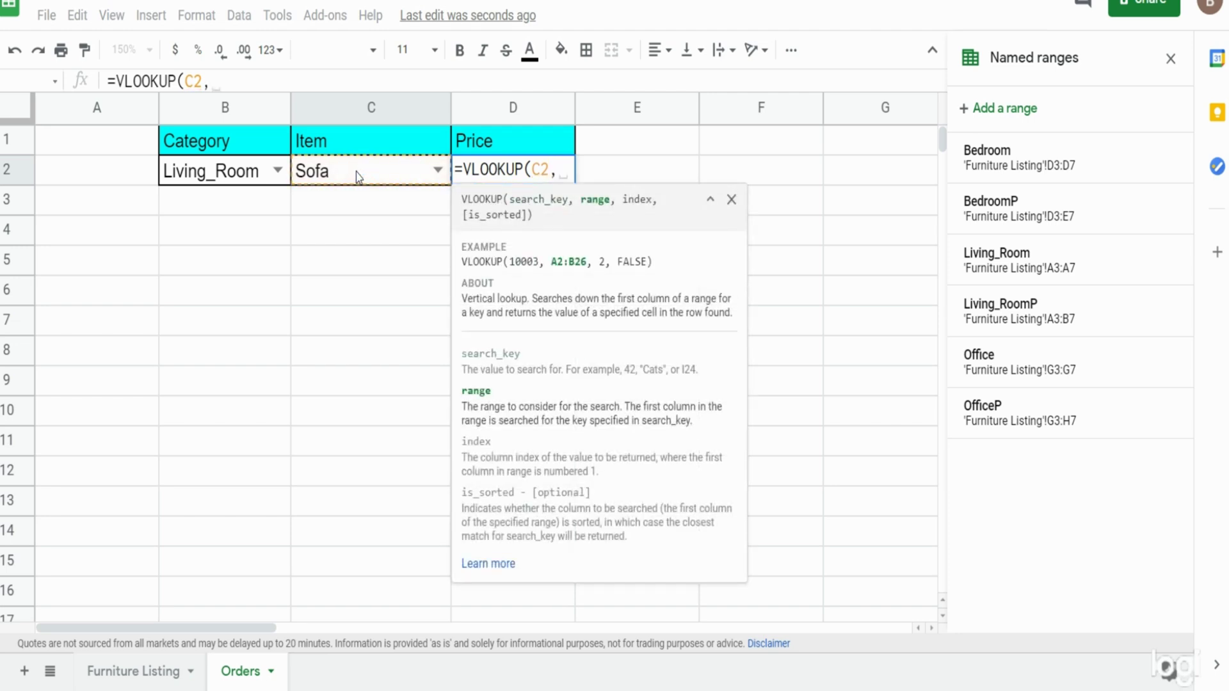
text(INDEX()
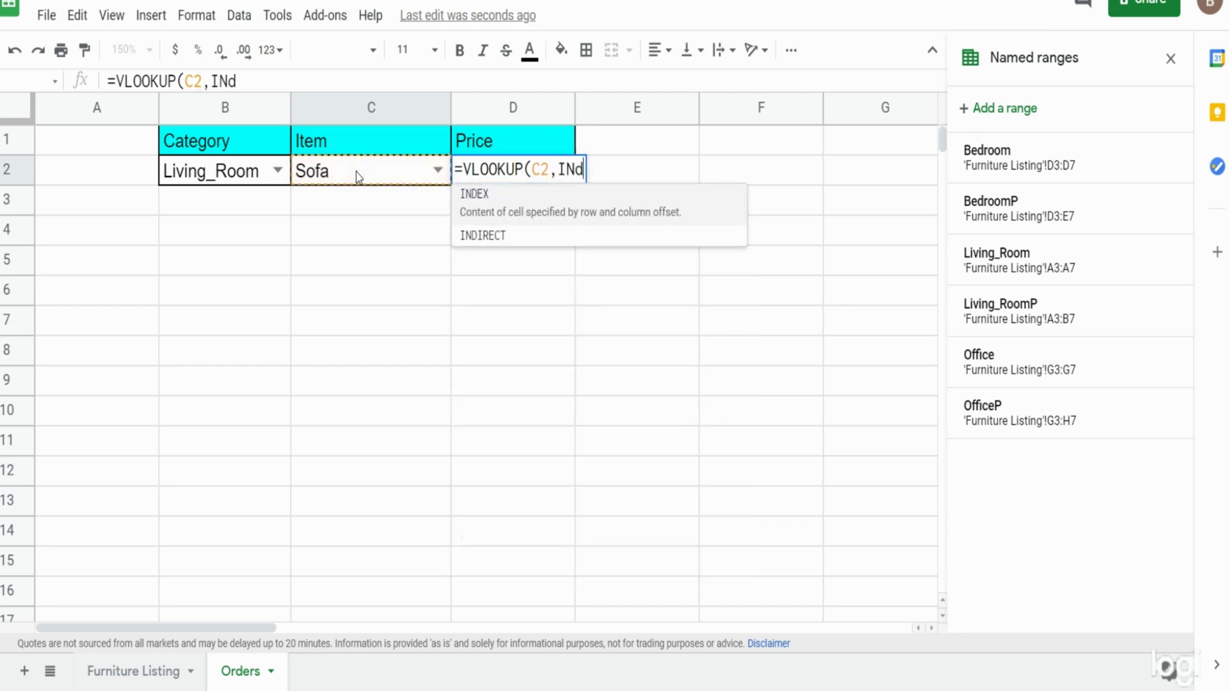
key(BackSpace)
key(BackSpace)
key(BackSpace)
text(ir)
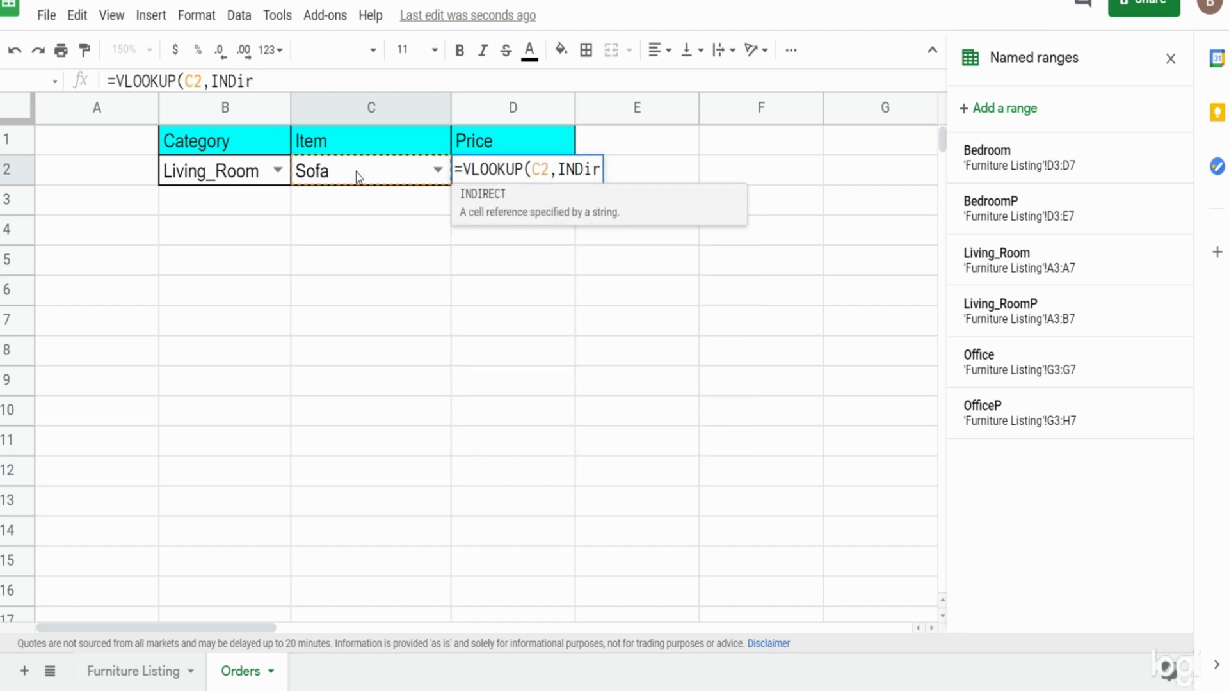
key(Tab)
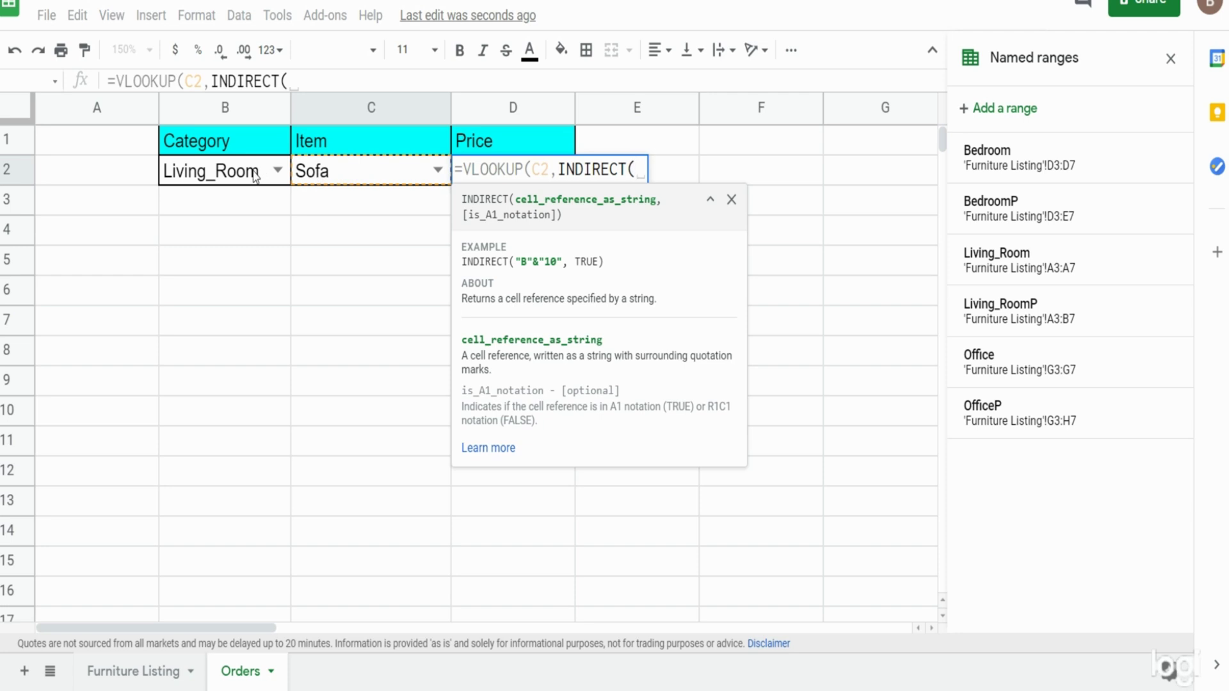
click(232, 174)
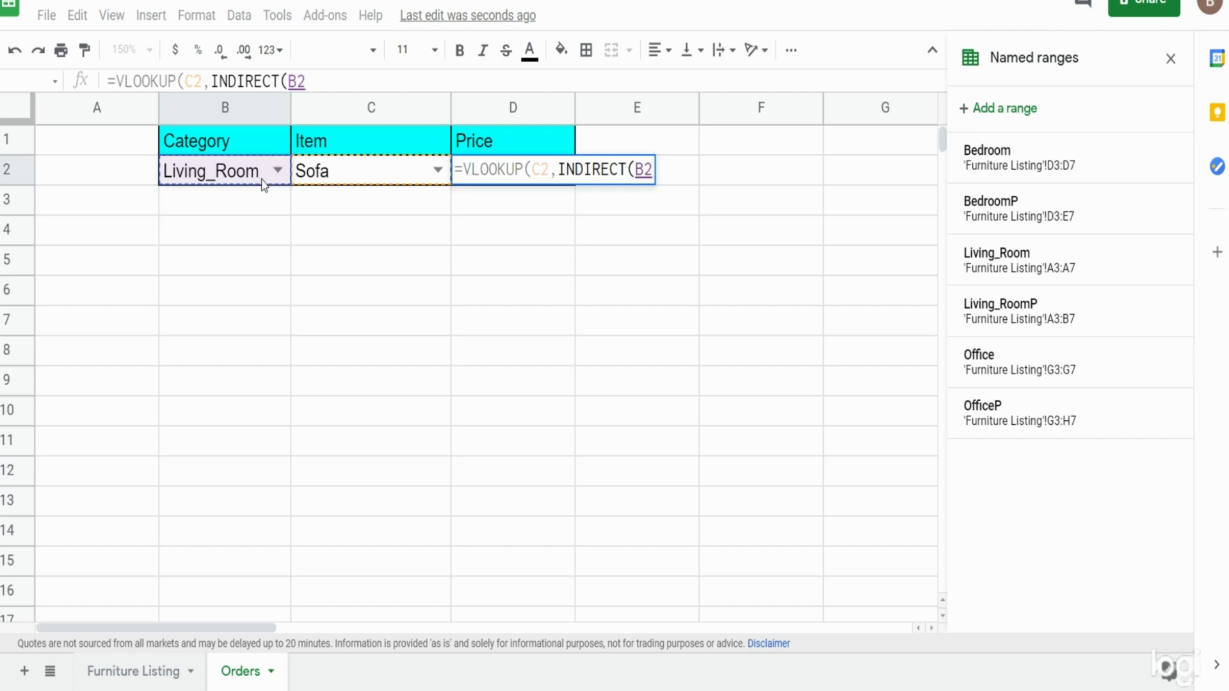
text(&)
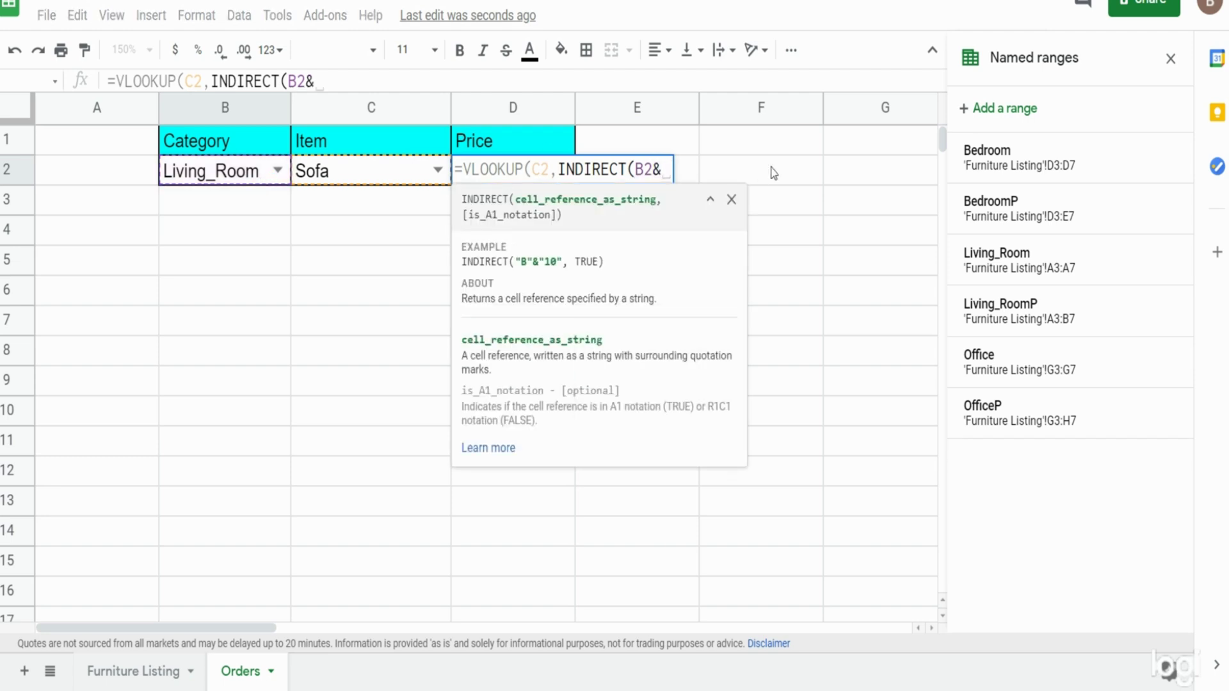
text(")
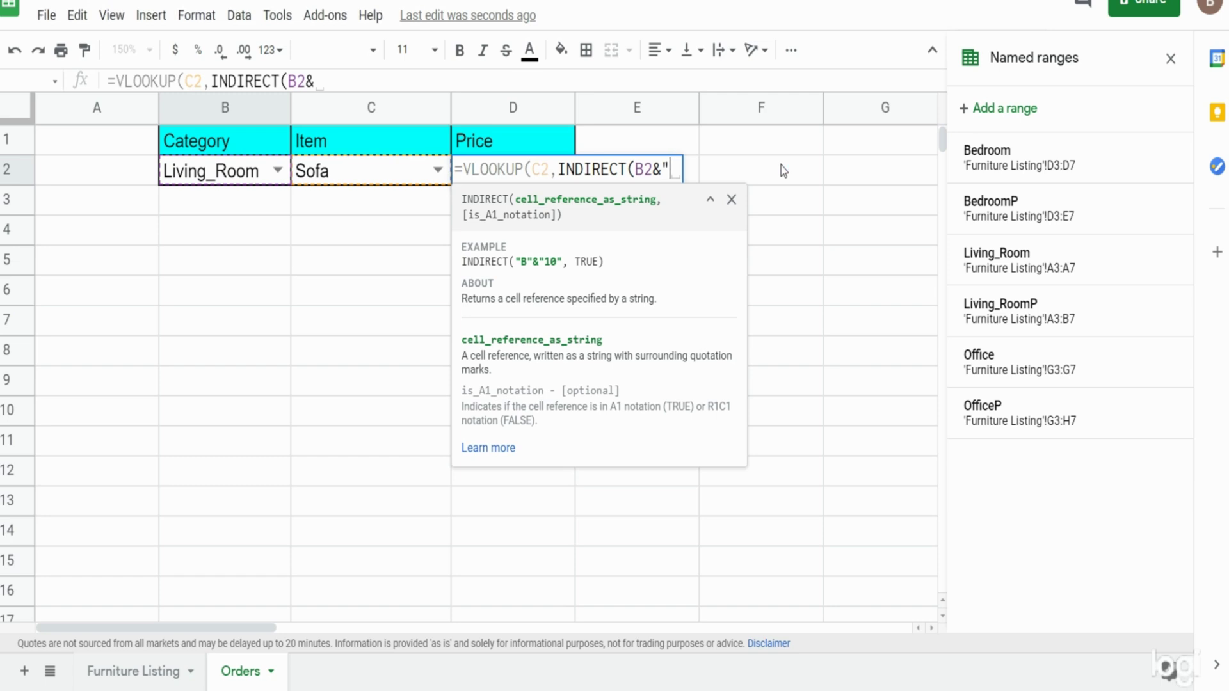
text(P")
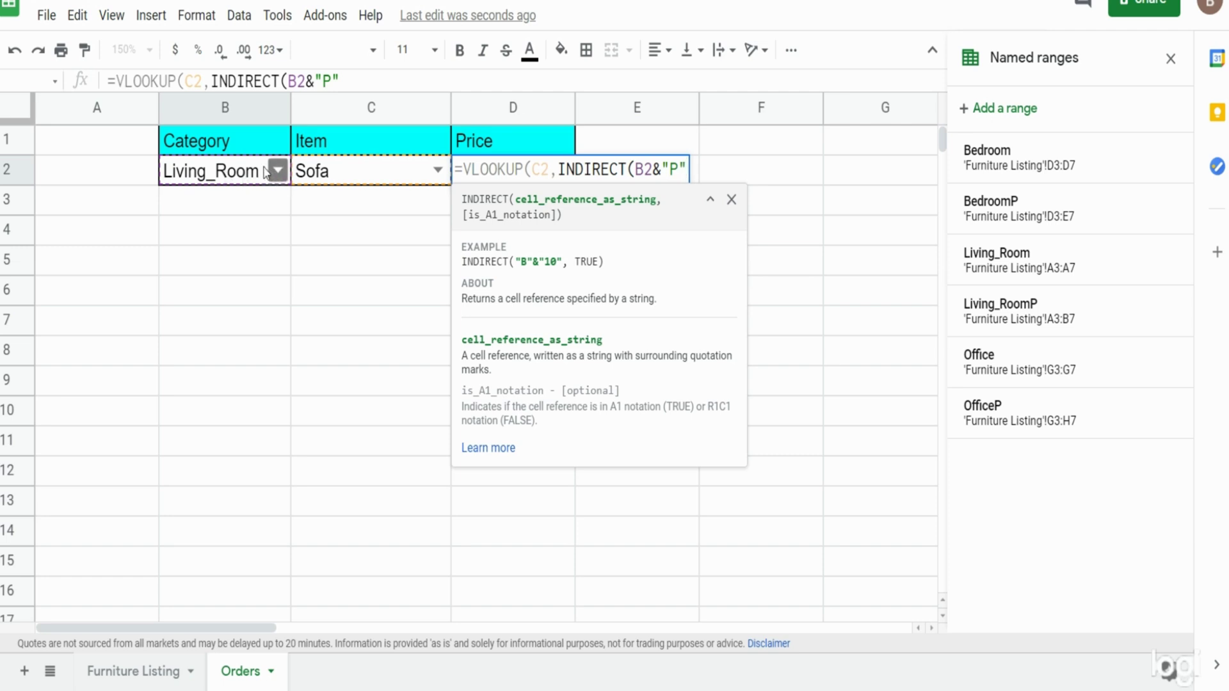
text())
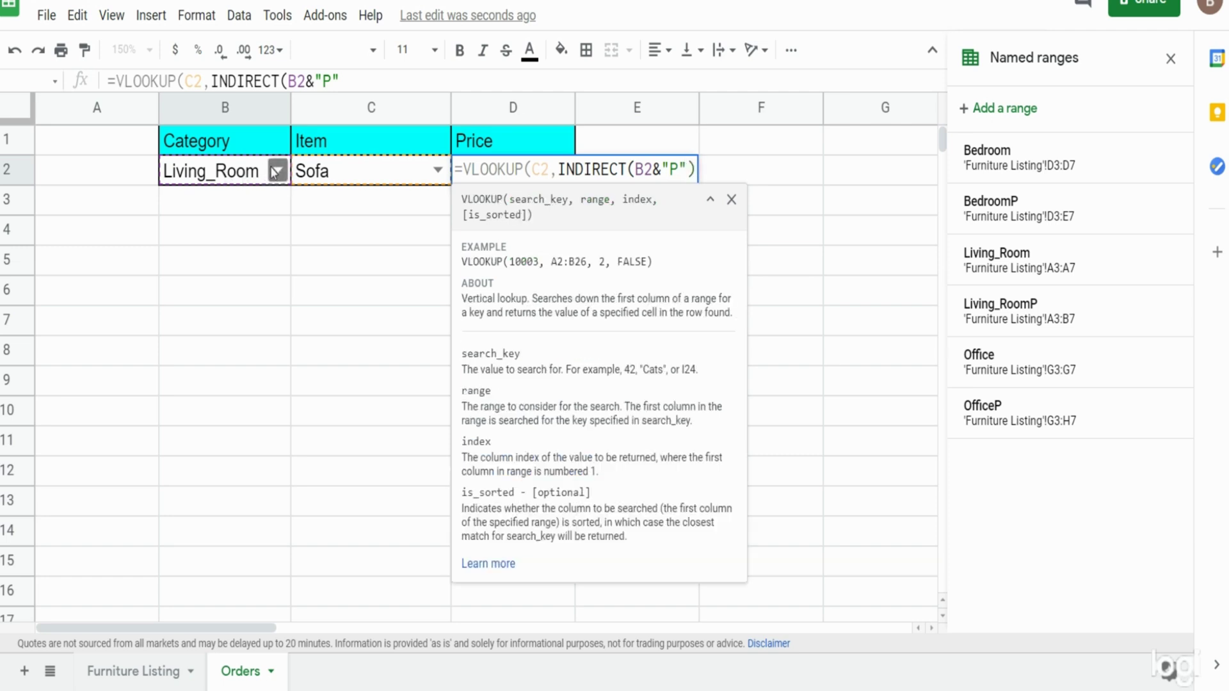
Complete the D2 lookup with column index 2 and 0 for an exact match, and enter the formula.
text(,)
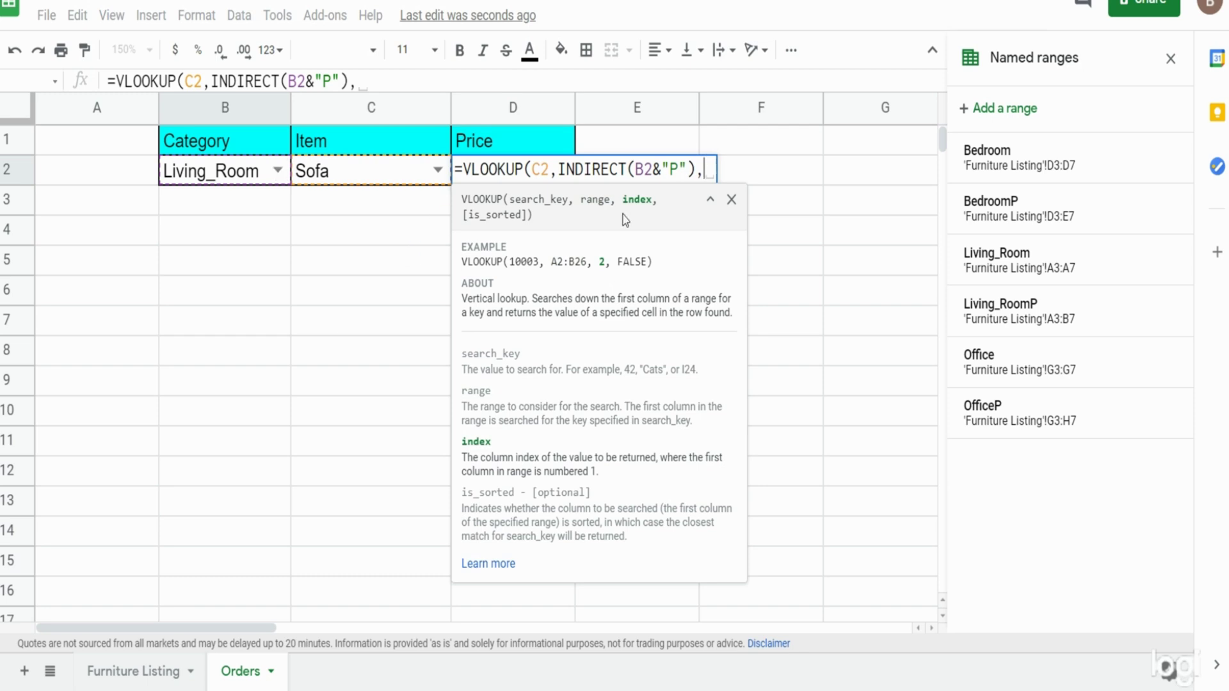
text(2)
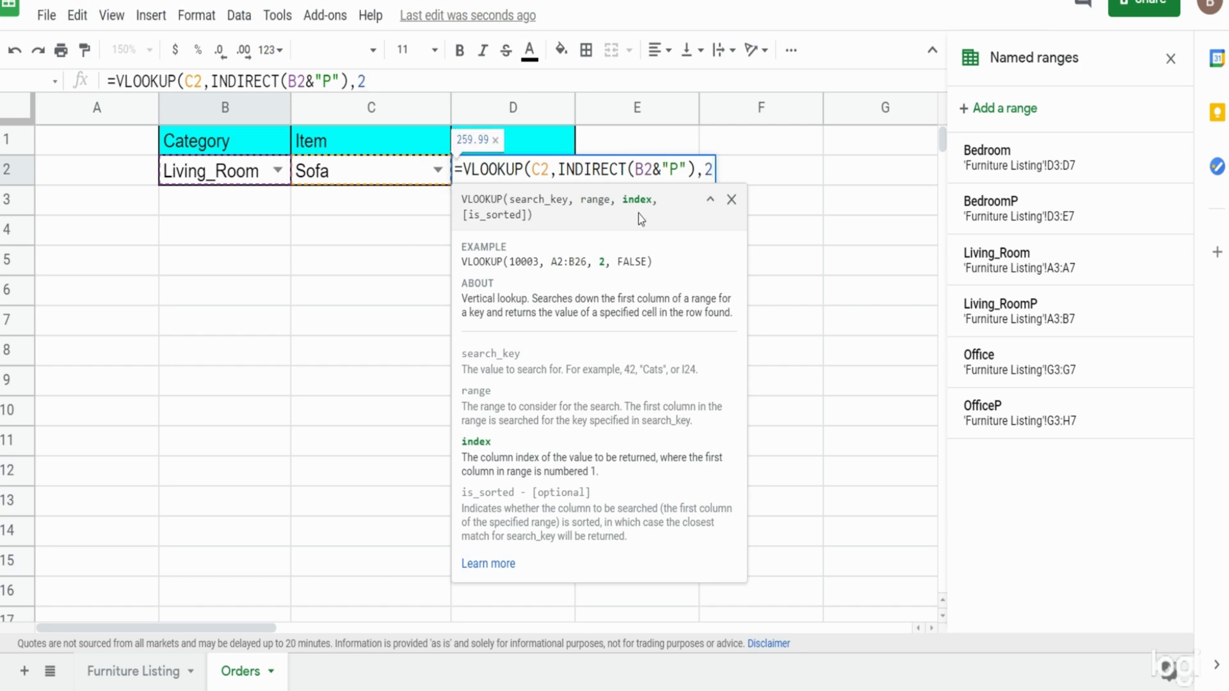
text(,0)
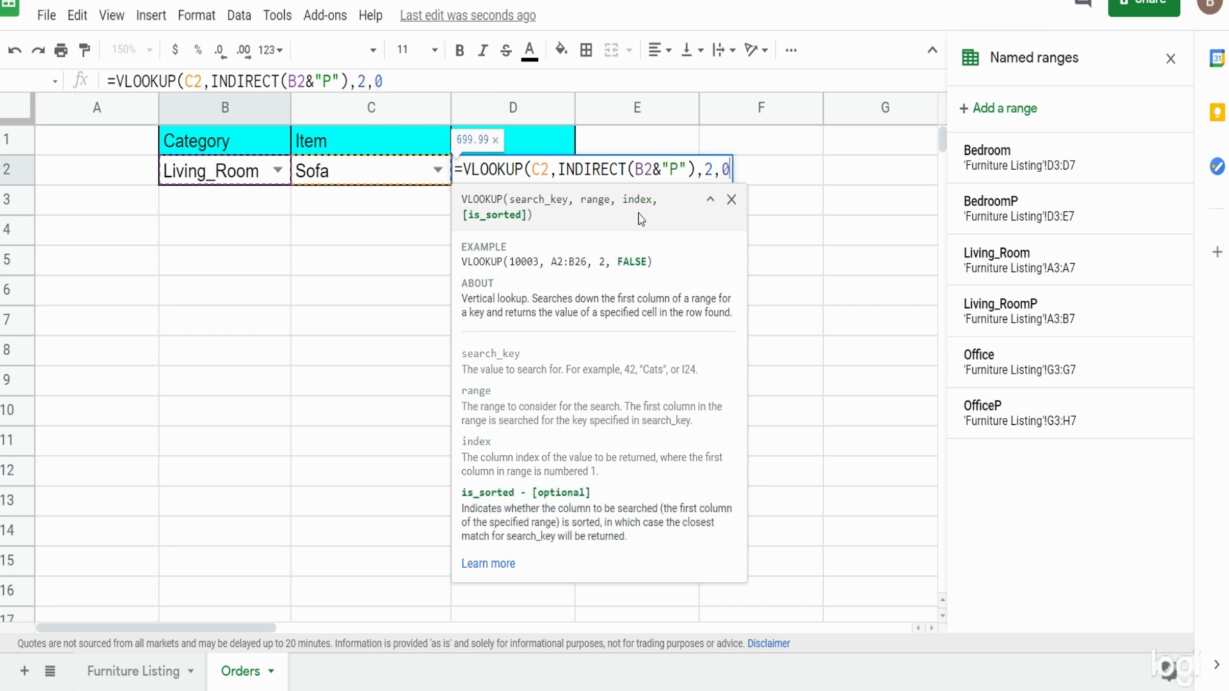
text())
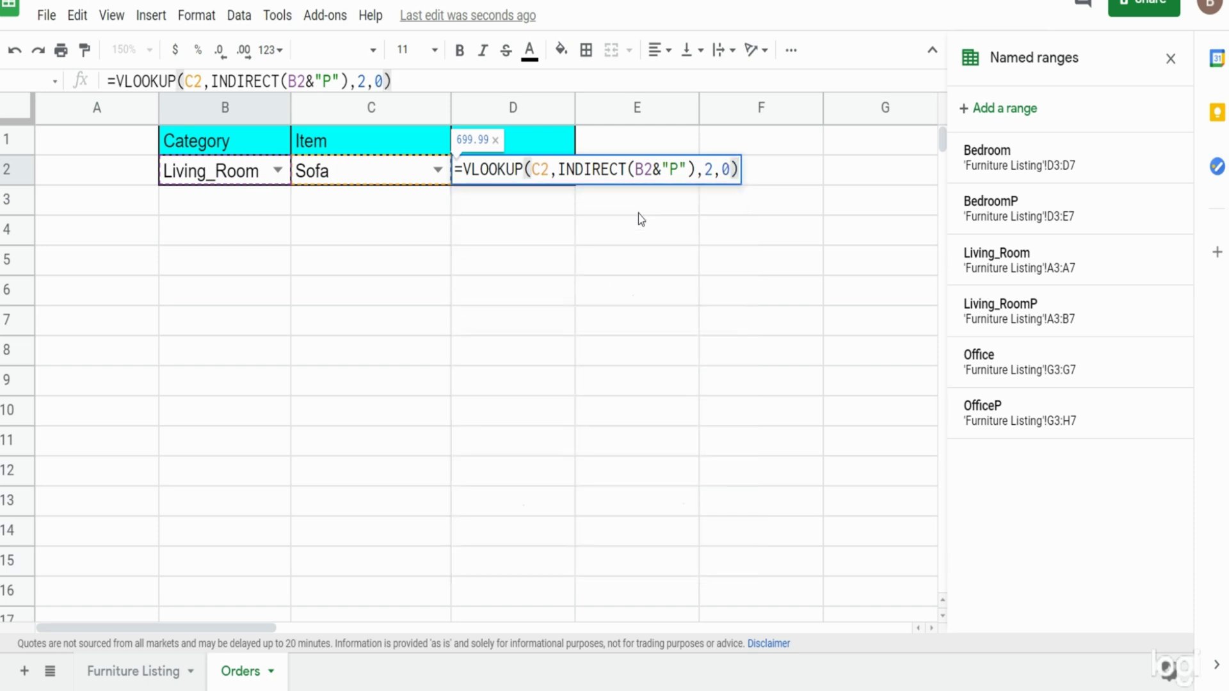
key(Return)
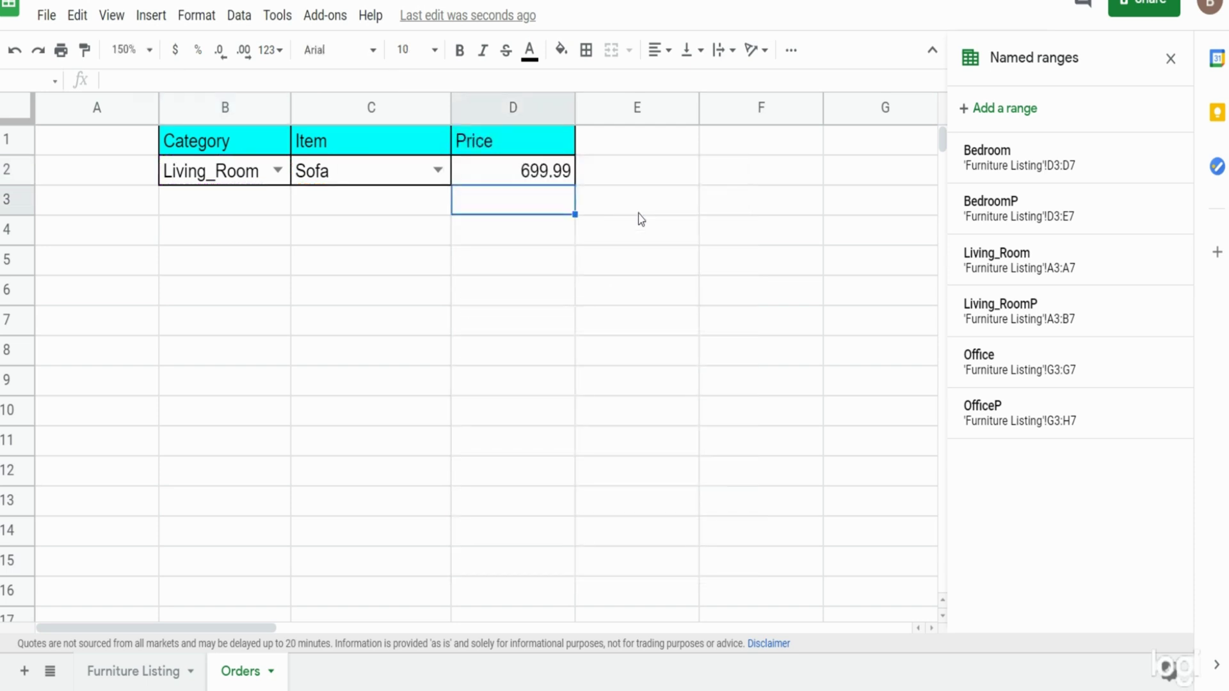
key(Up)
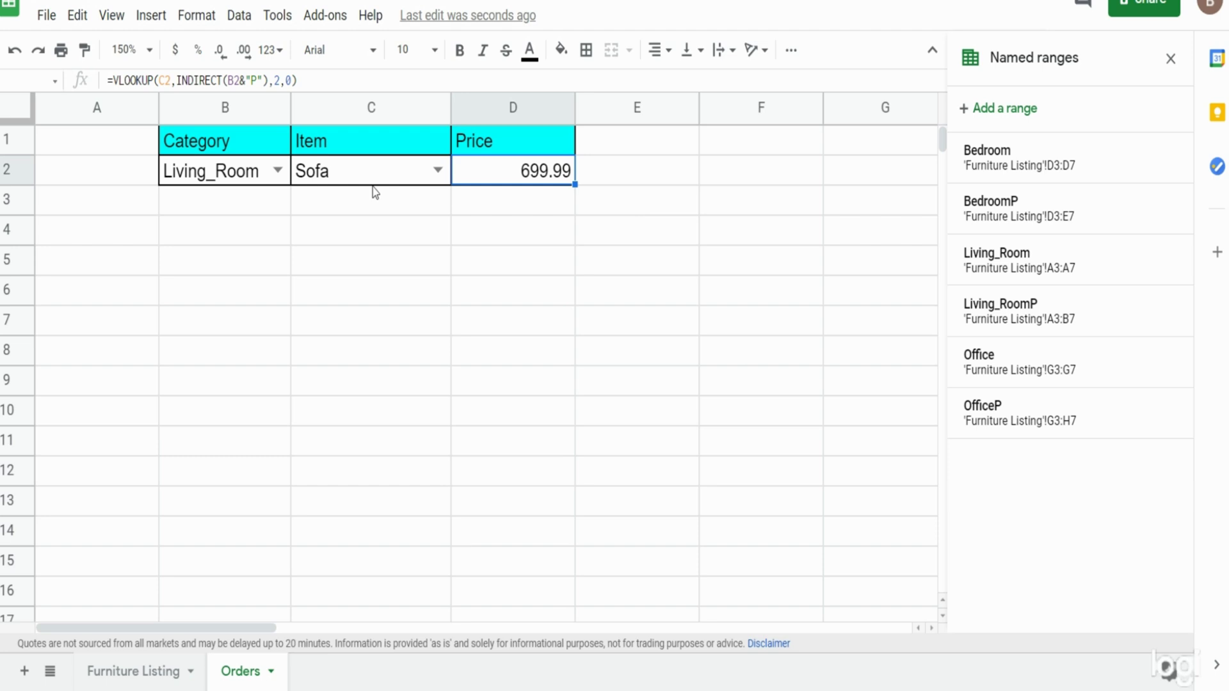
Choose Love Seat as the item in C2 and compare its price with the Furniture Listing sheet, returning to Orders.
click(439, 170)
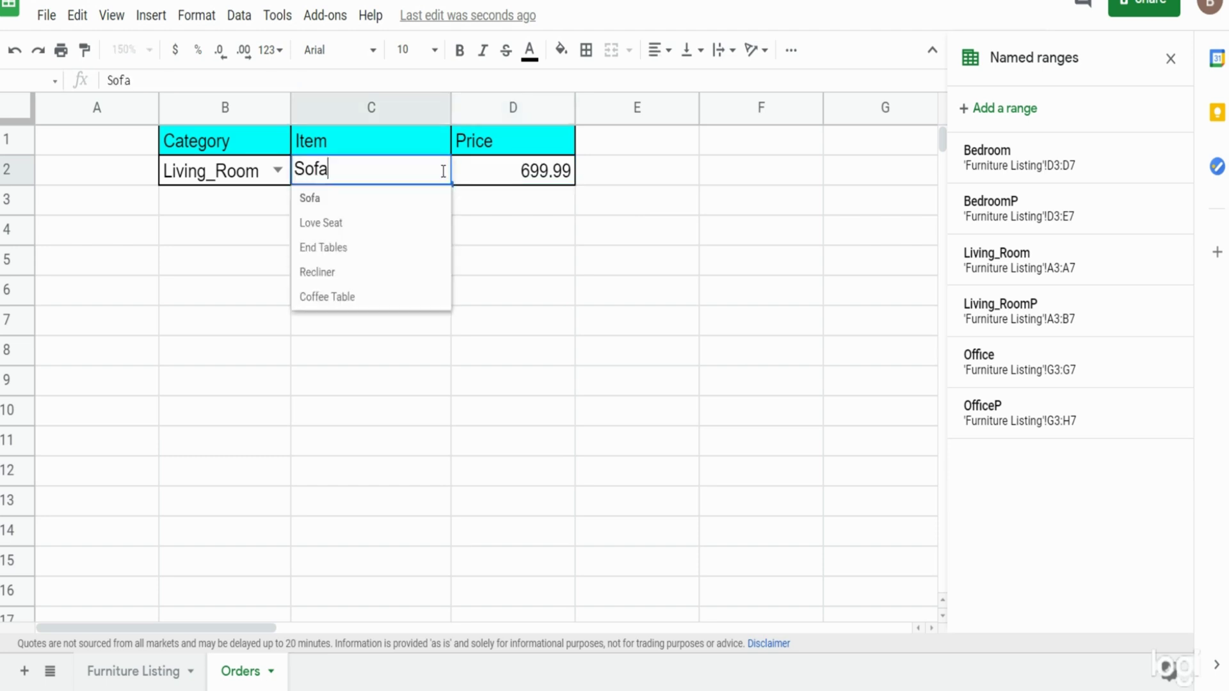
click(361, 233)
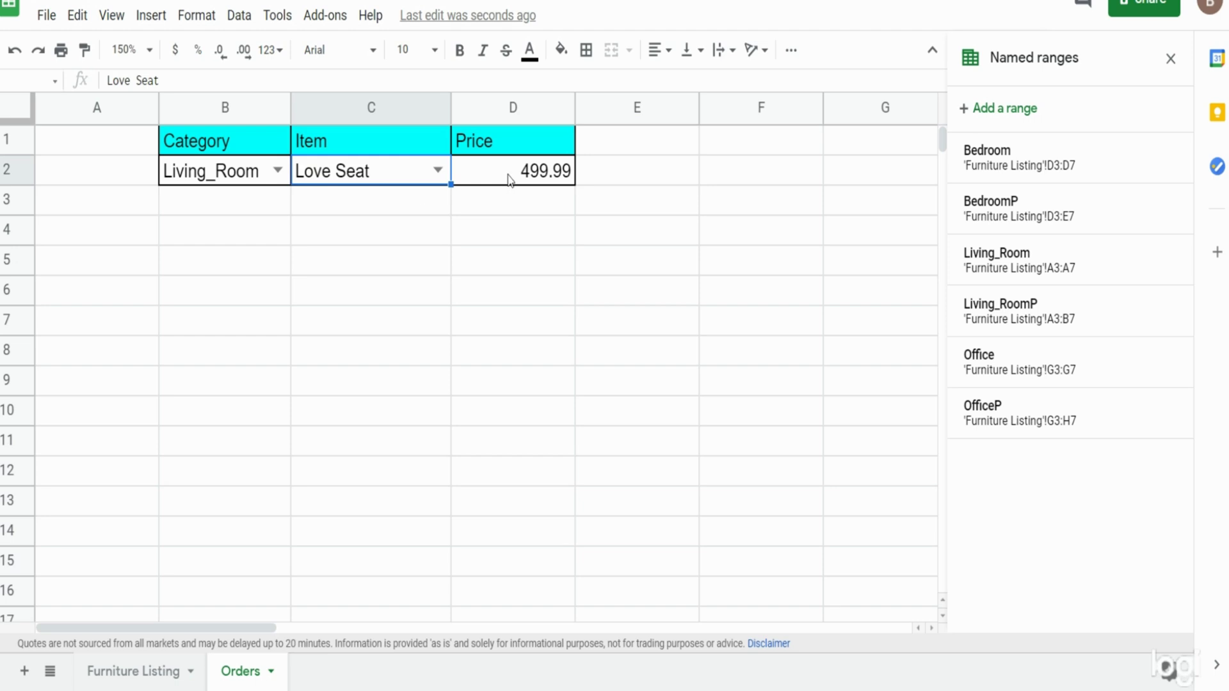
click(128, 671)
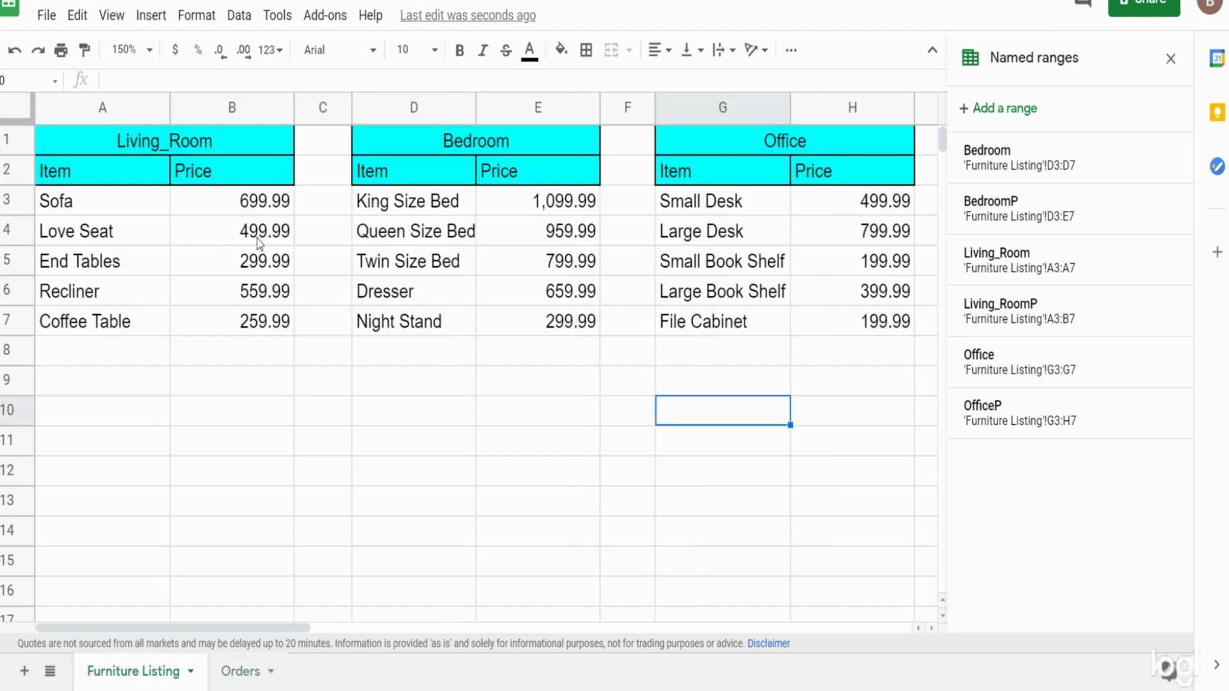
click(241, 671)
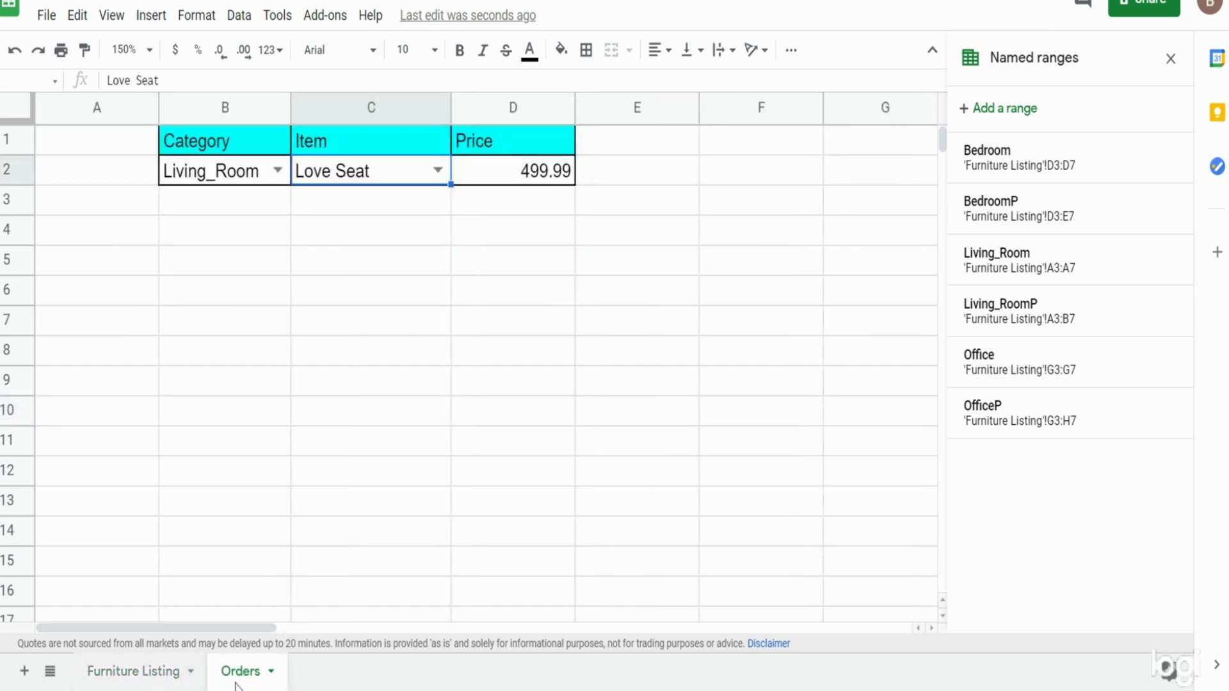
Set the category in B2 to Bedroom and the item in C2 to Queen Size Bed to test the price lookup.
click(278, 171)
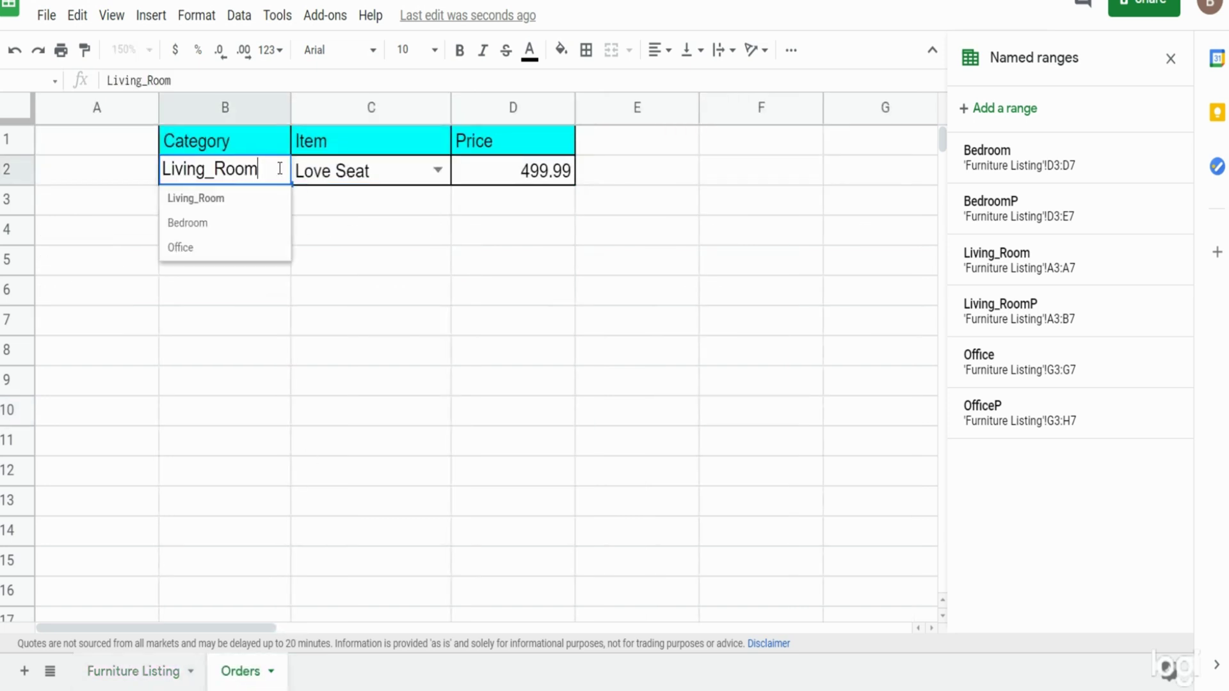
click(249, 223)
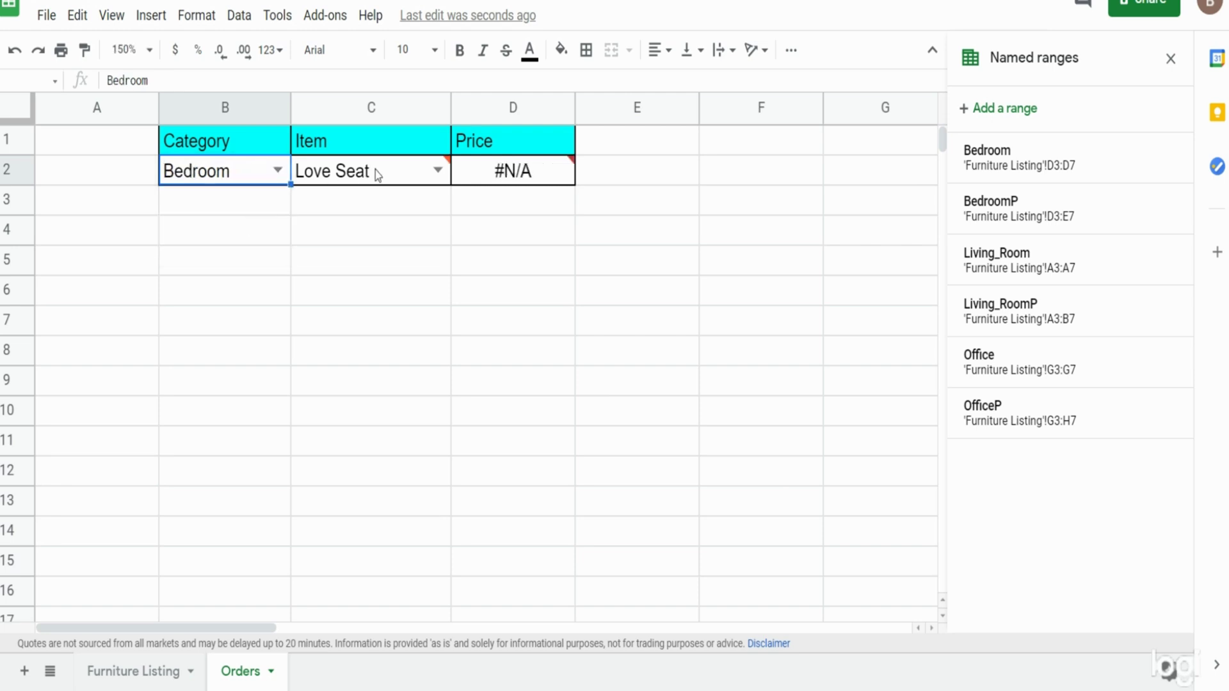
click(512, 290)
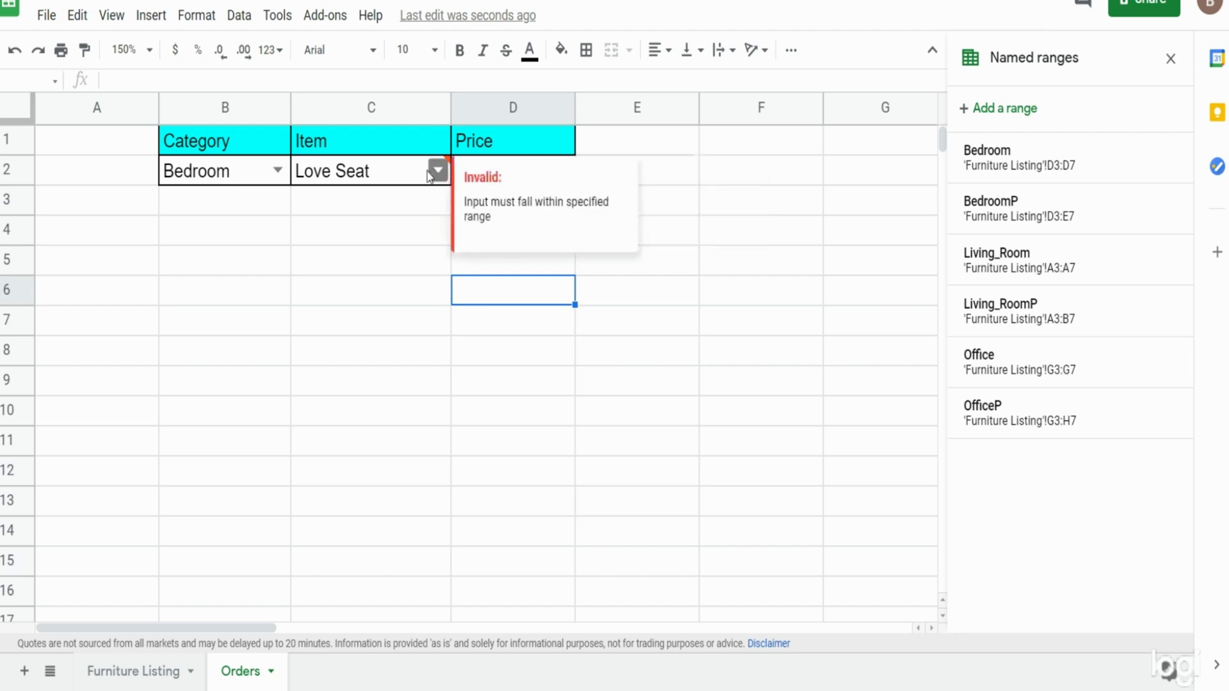
click(330, 176)
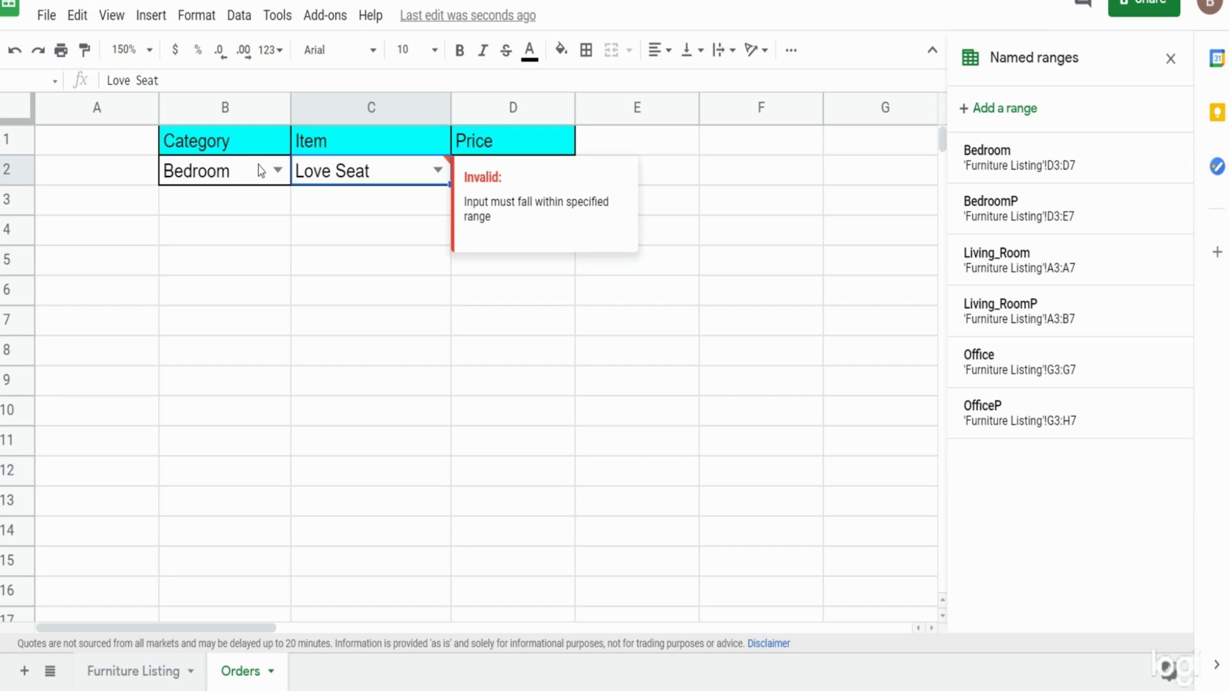
click(439, 171)
click(330, 223)
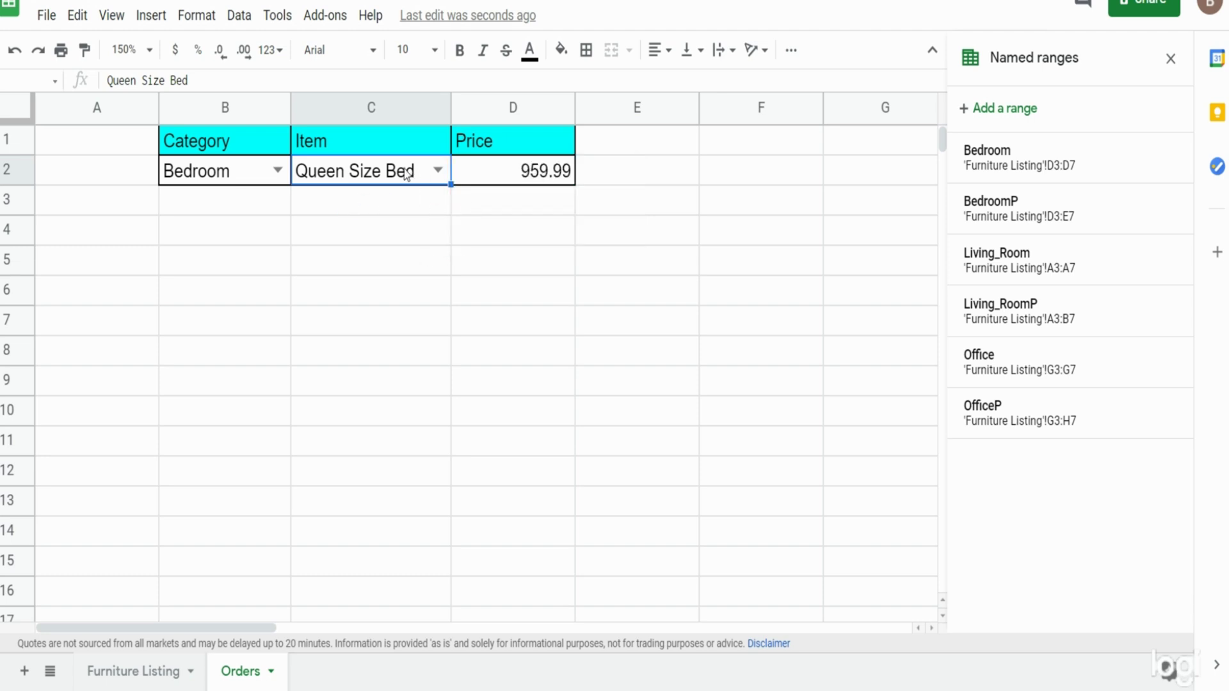
Wrap the VLOOKUP formula in D2 in IFERROR with an empty string "" as the value returned on error.
click(555, 176)
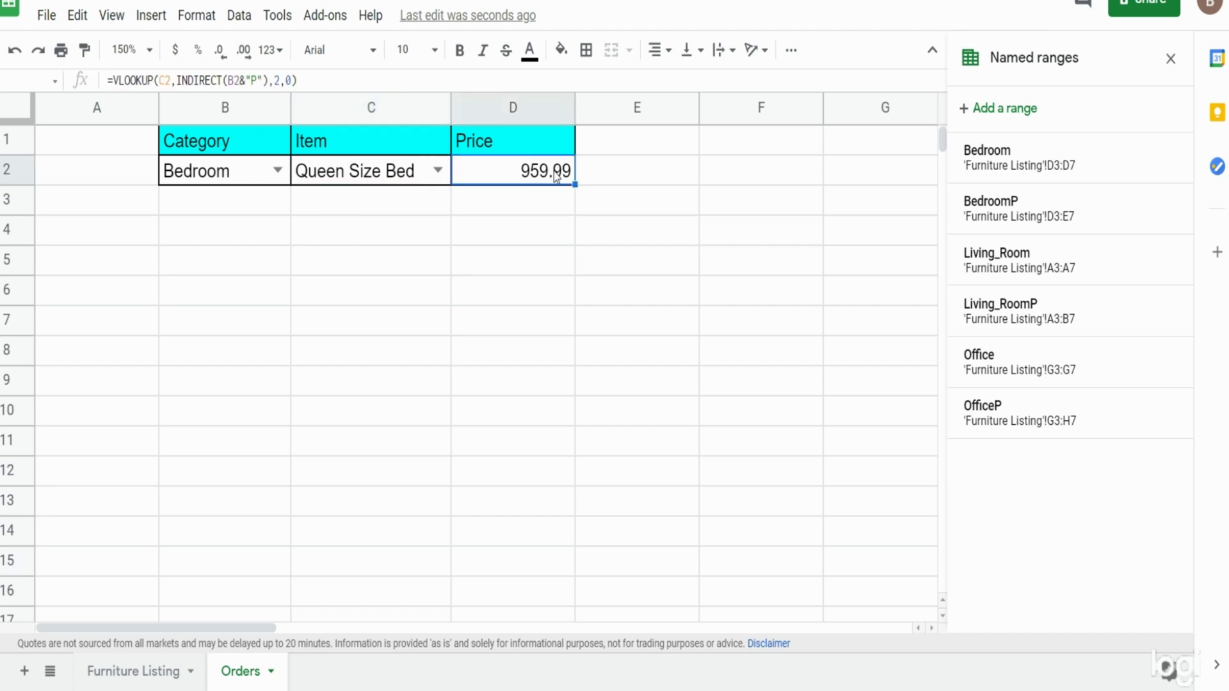
double_click(554, 176)
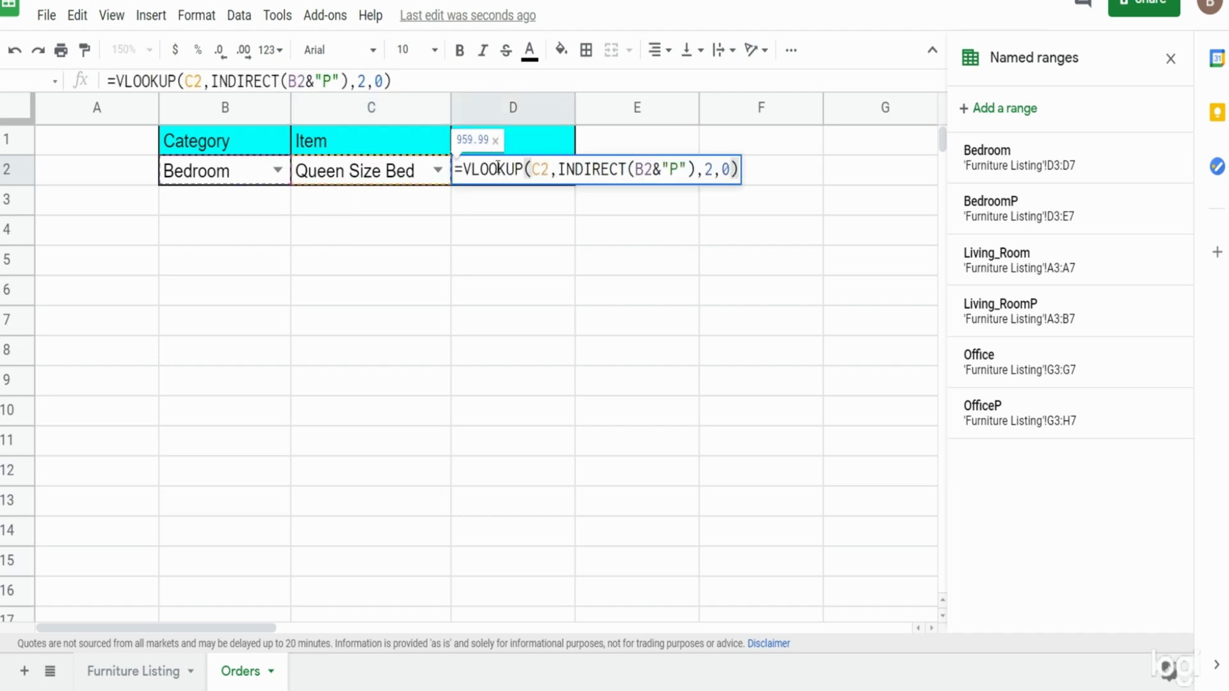
click(462, 170)
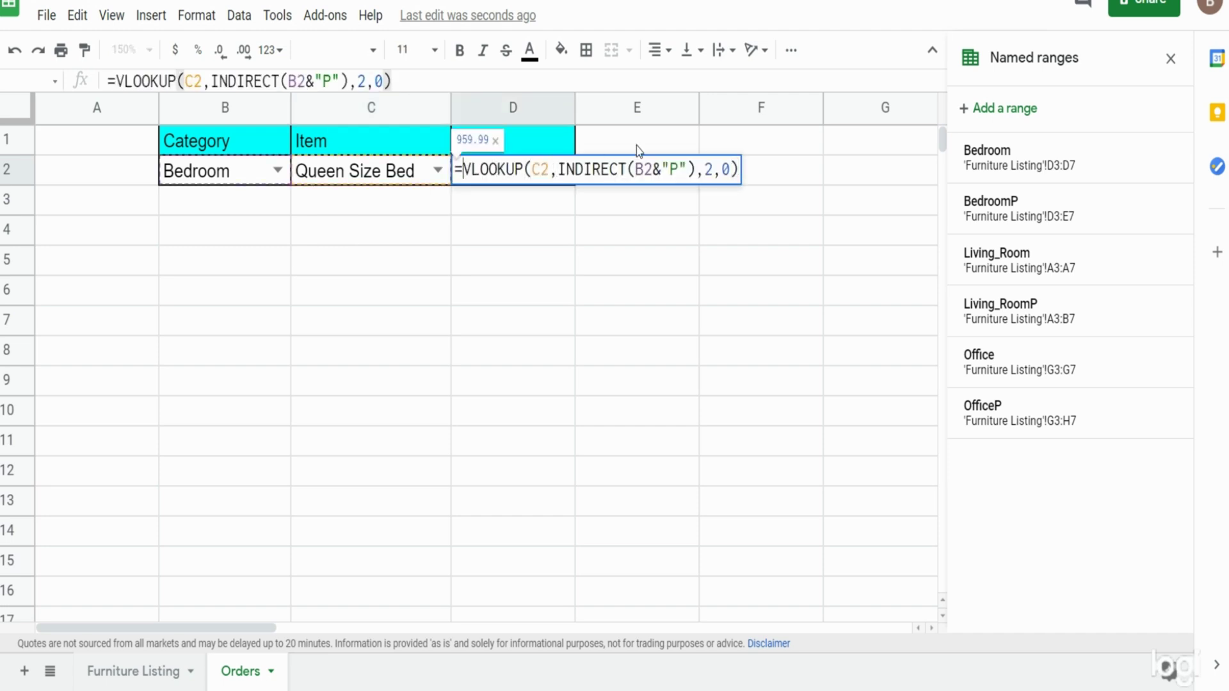
text(IFE)
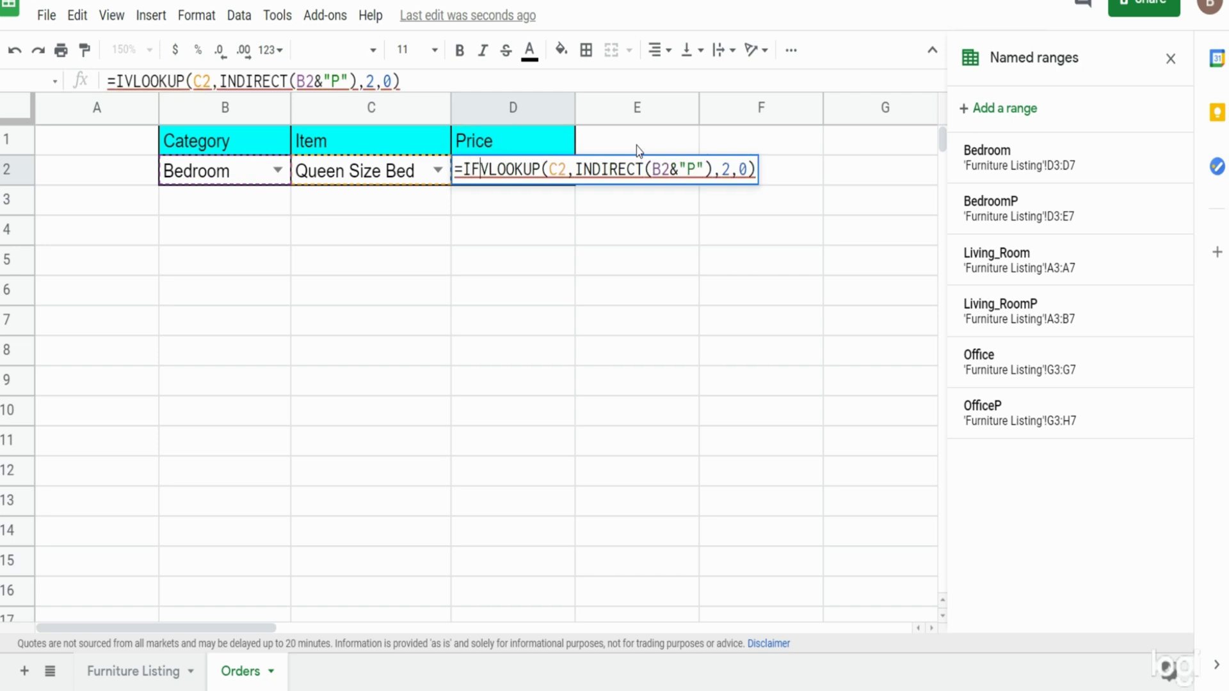
text(RROR)
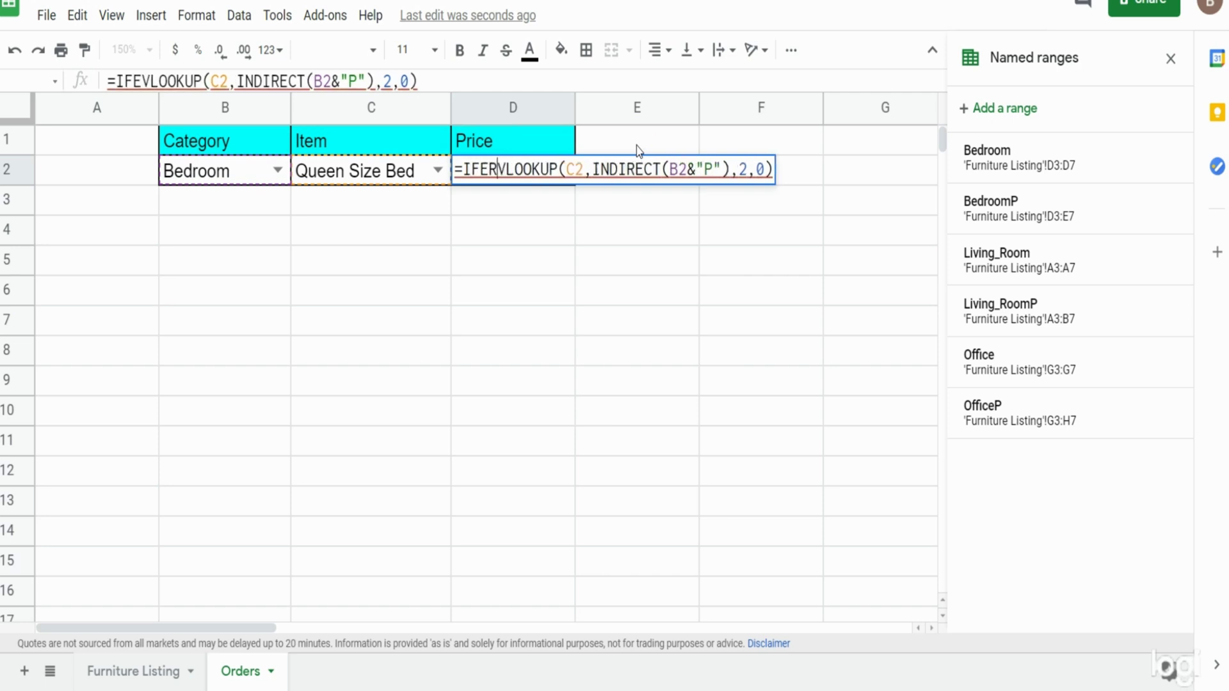
text(()
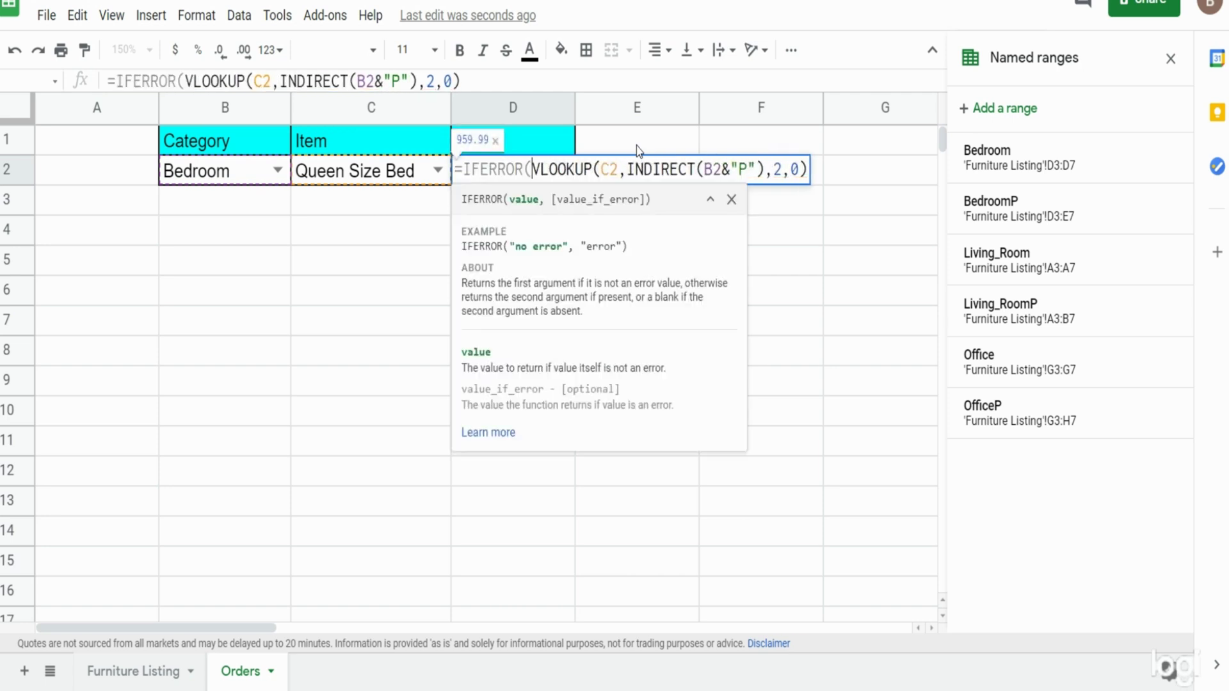
click(807, 173)
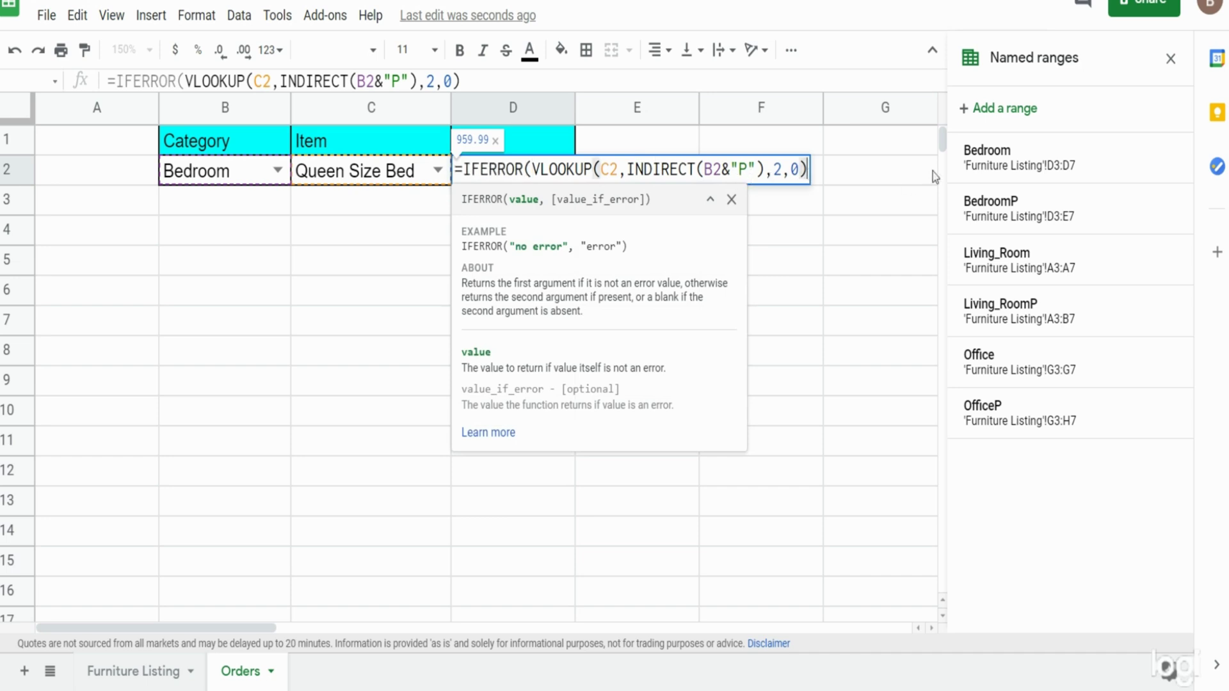
text(,"")
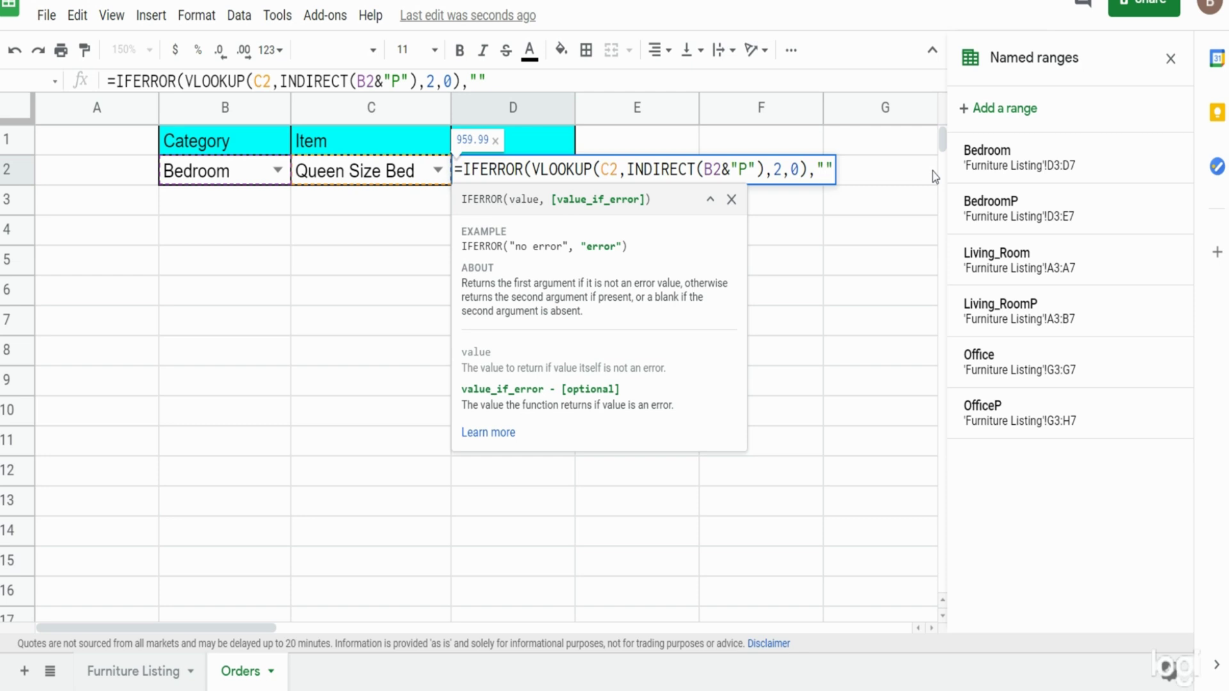
text())
key(Return)
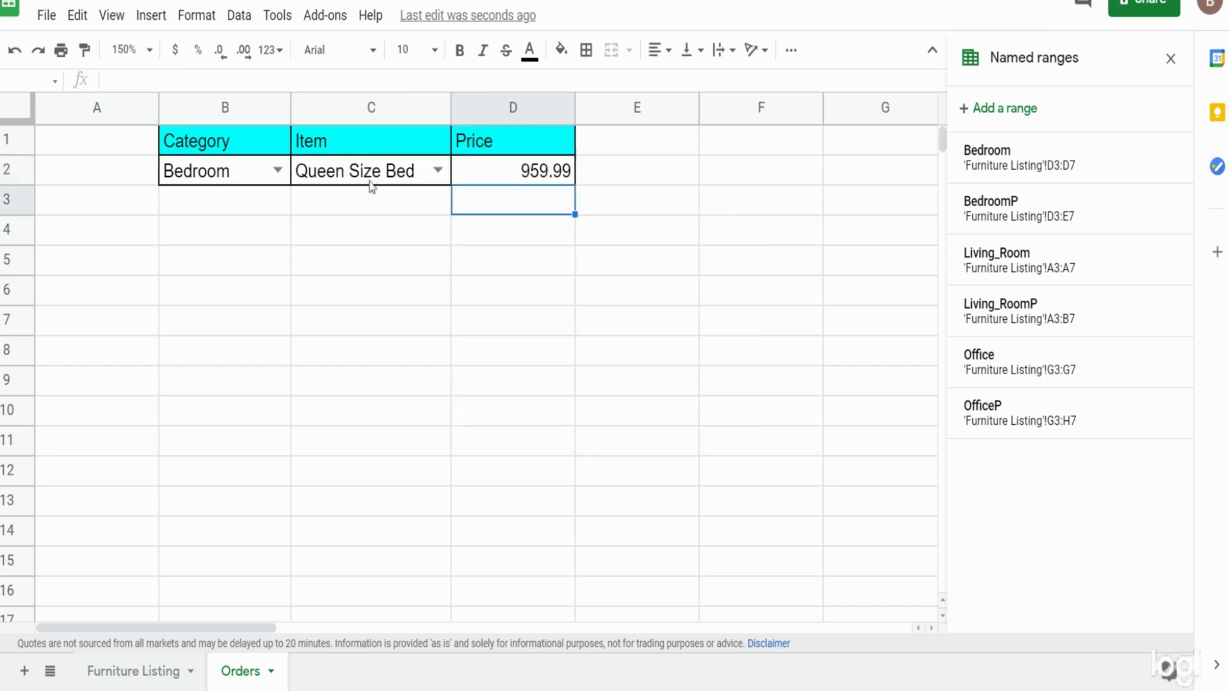
Set the category in B2 to Office and the item in C2 to Small Book Shelf.
click(346, 179)
click(280, 173)
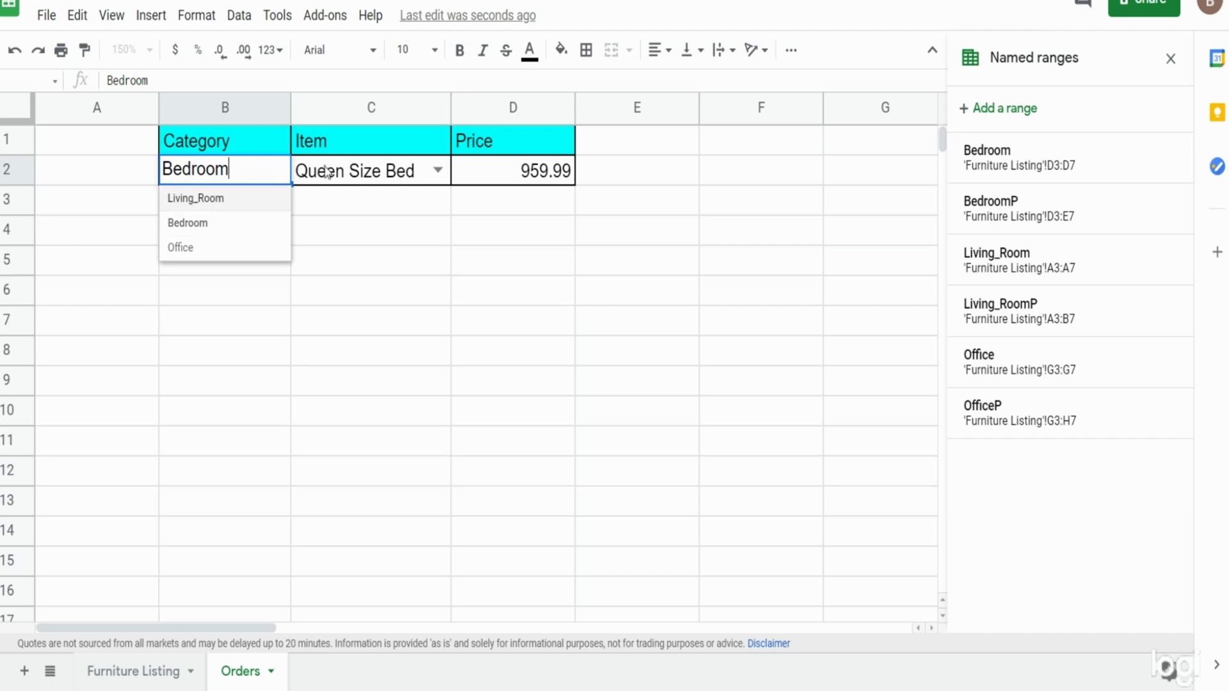
click(187, 248)
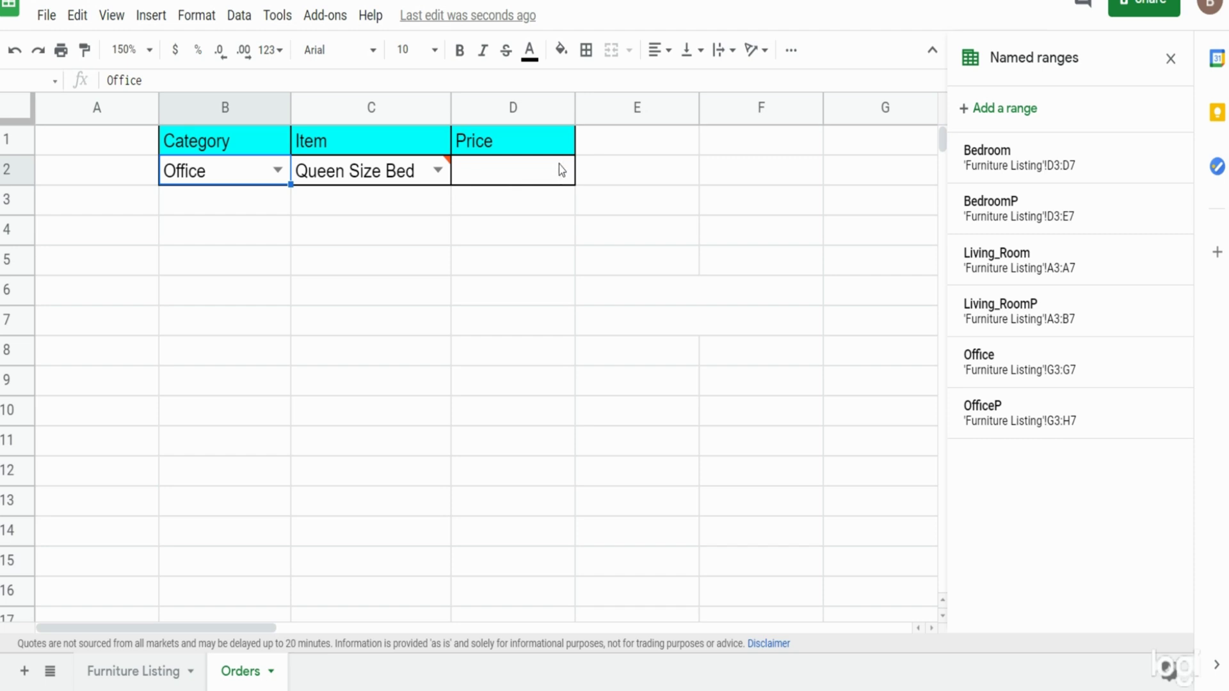
double_click(435, 169)
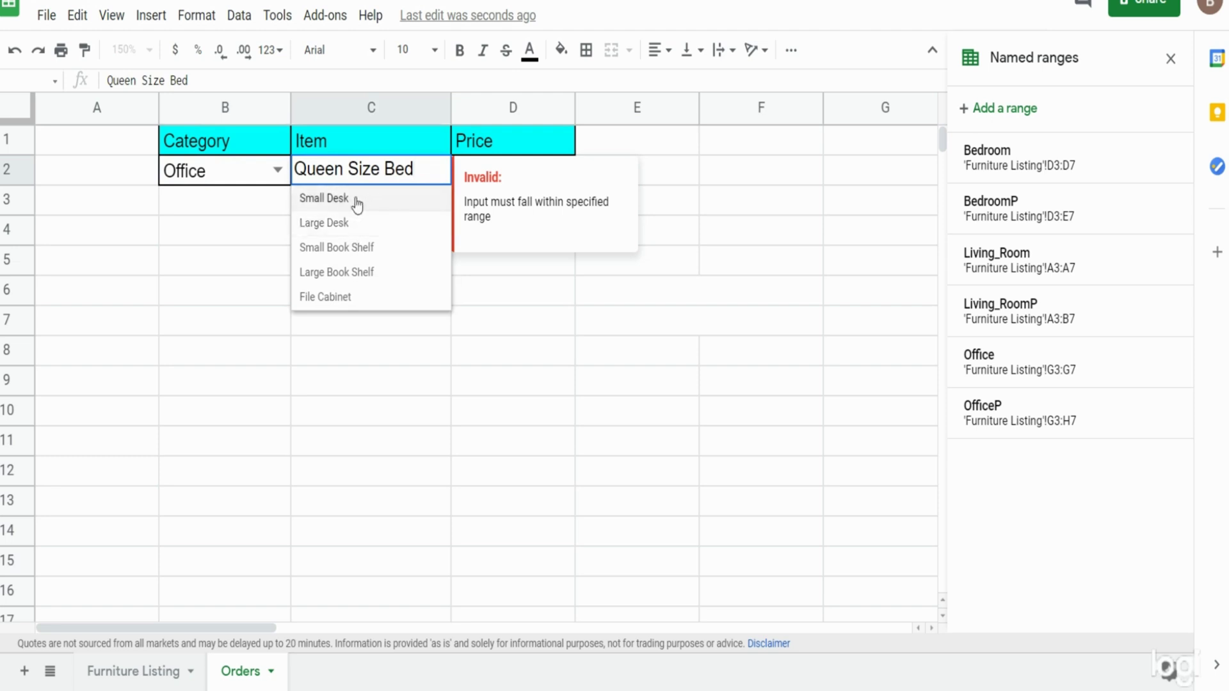
click(351, 252)
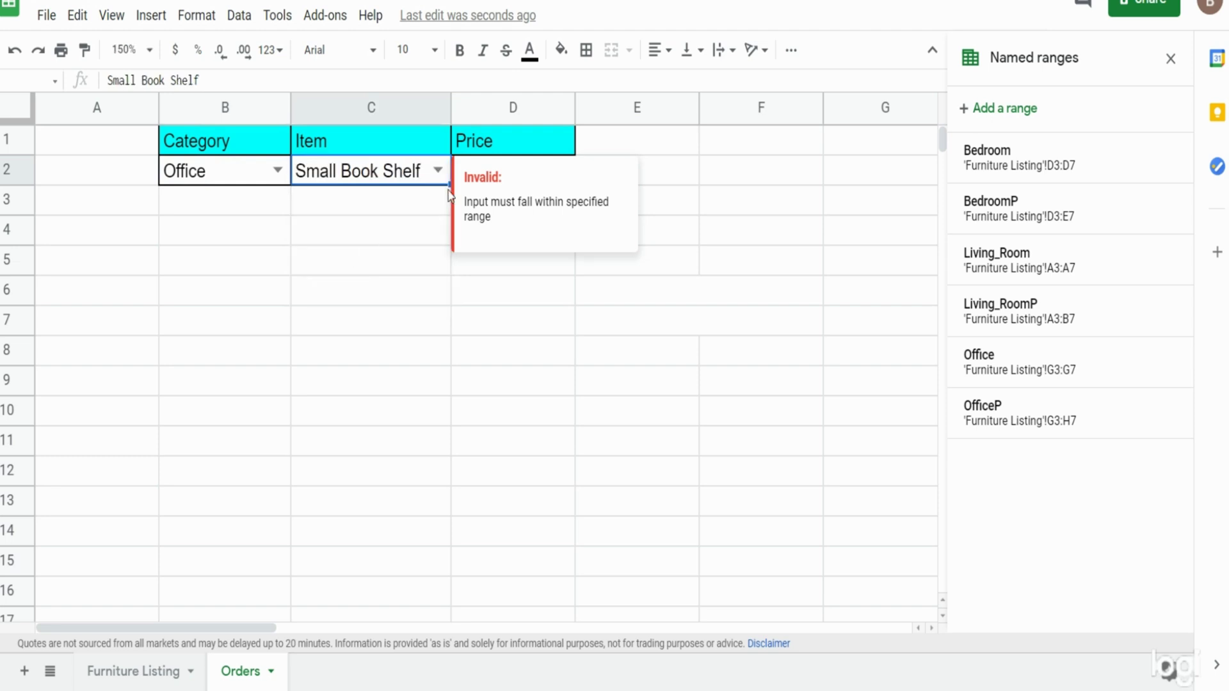